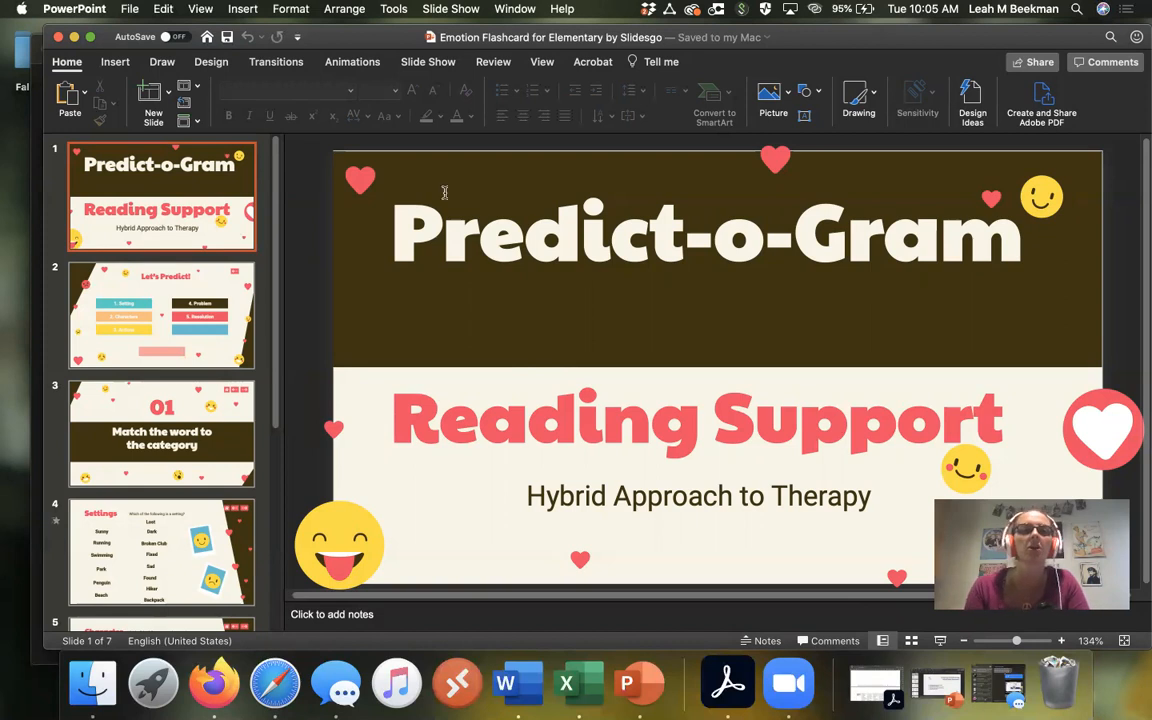
# Step: Start the Predict-o-Gram slideshow from the first slide, landing on 'Let's Predict!'
pyautogui.click(428, 61)
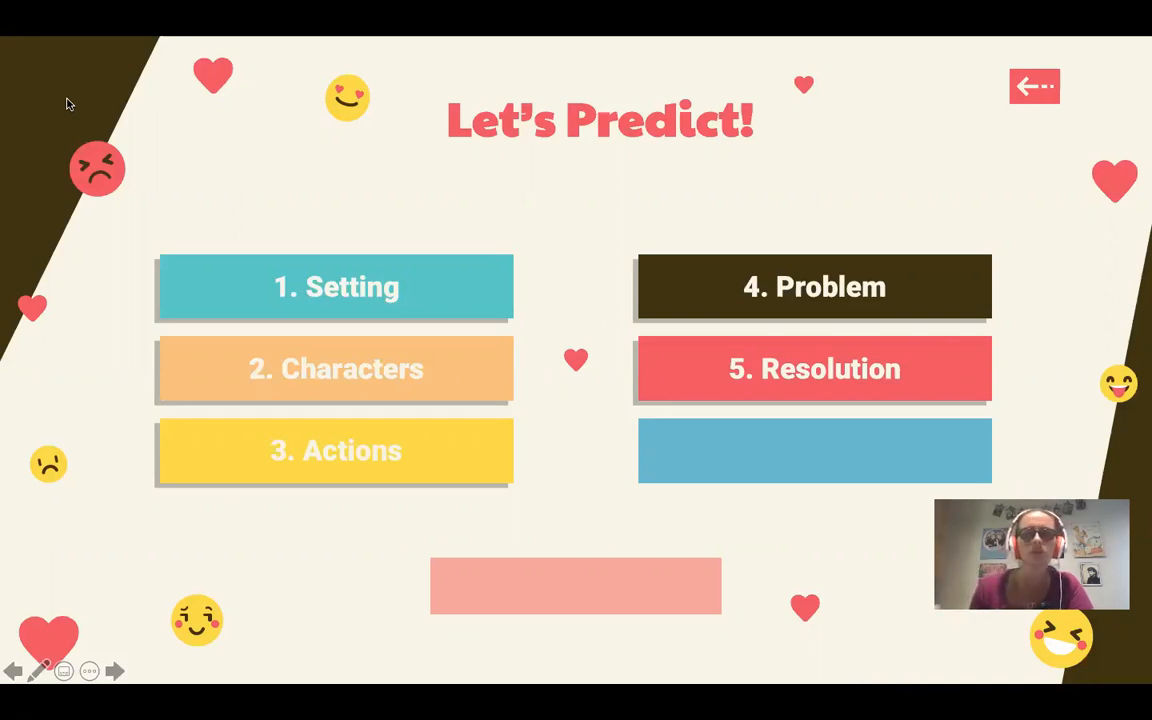
# Step: Advance through Match and Settings slides, triggering the distractor-word exits on Settings and Character
pyautogui.press('Right')
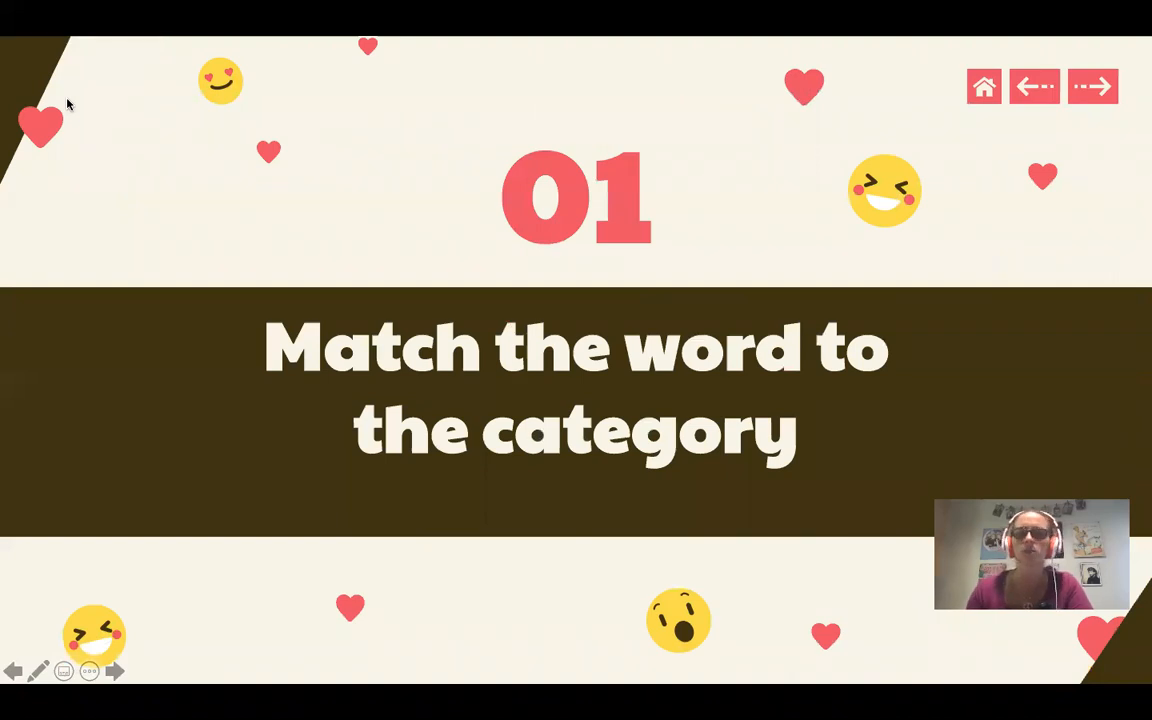
pyautogui.press('Right')
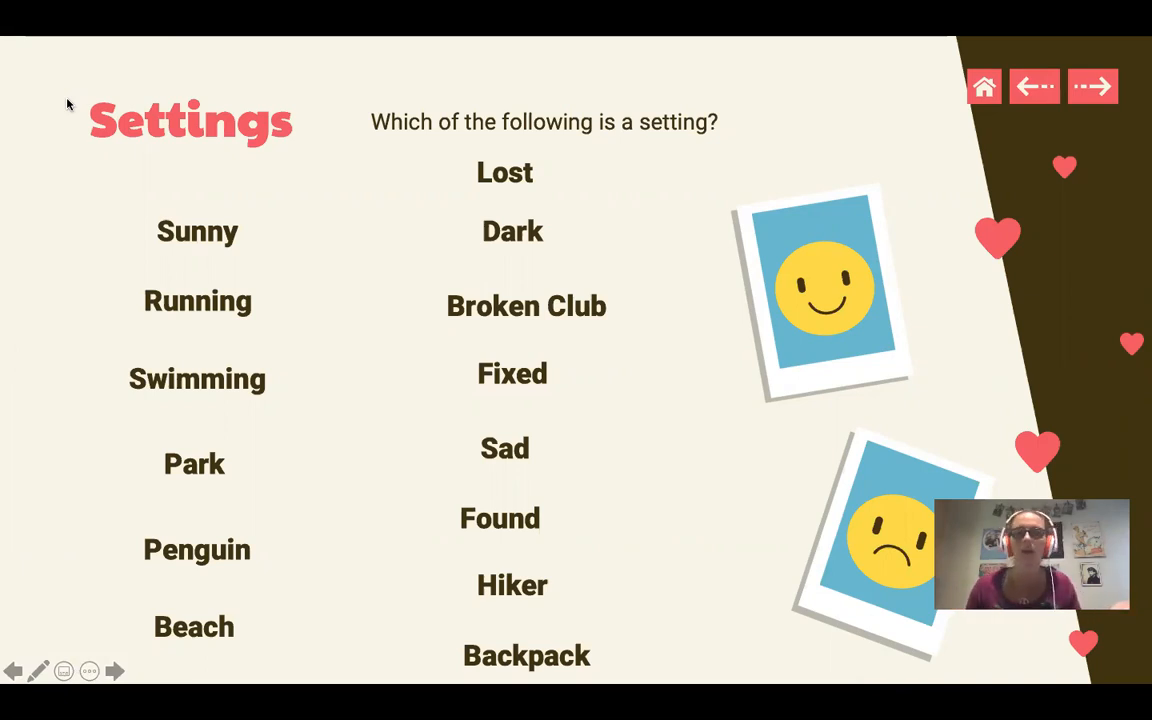
pyautogui.click(68, 103)
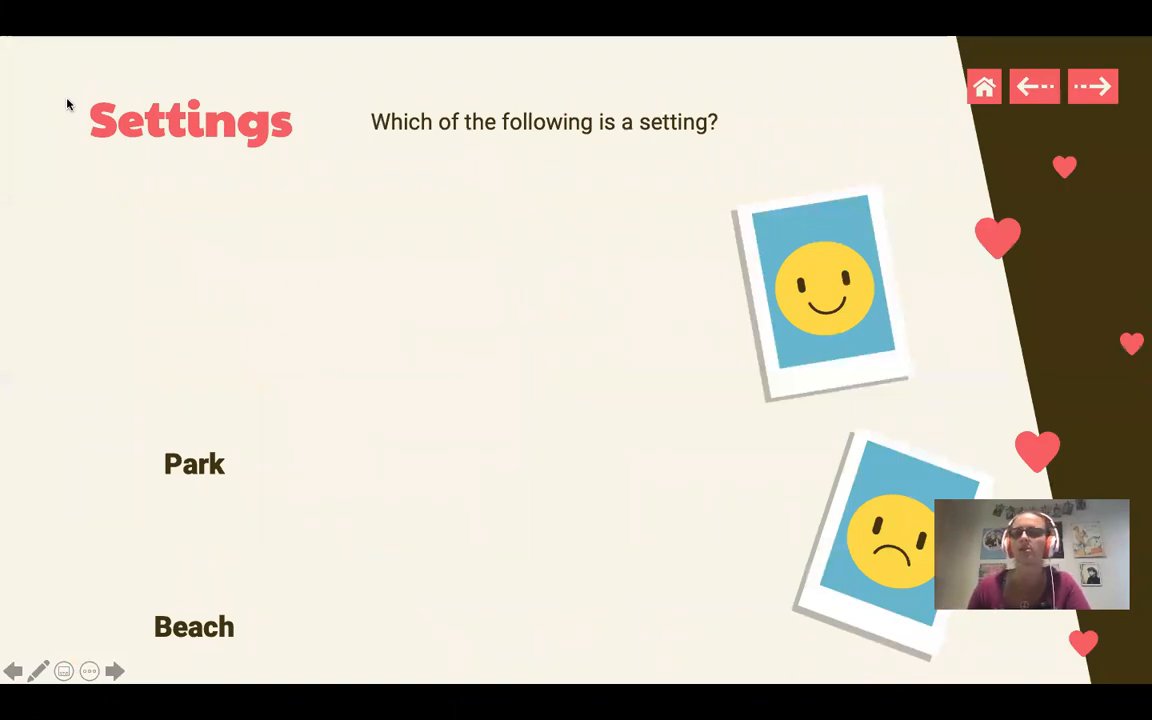
pyautogui.click(68, 103)
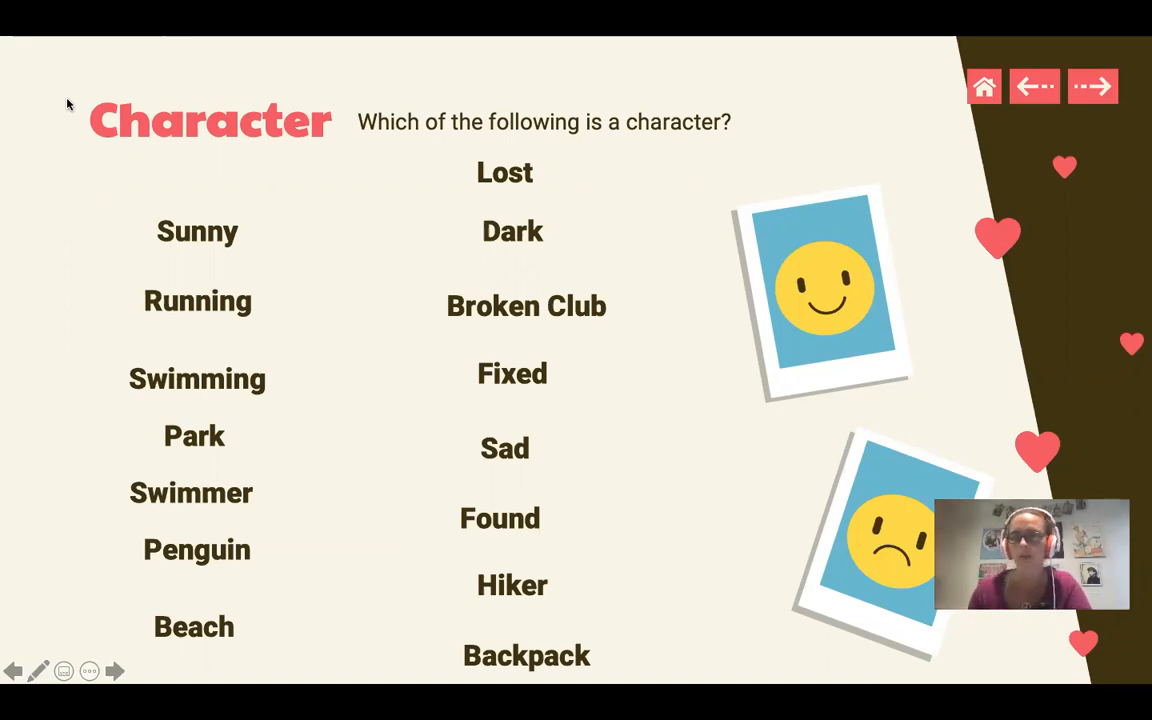
pyautogui.click(68, 103)
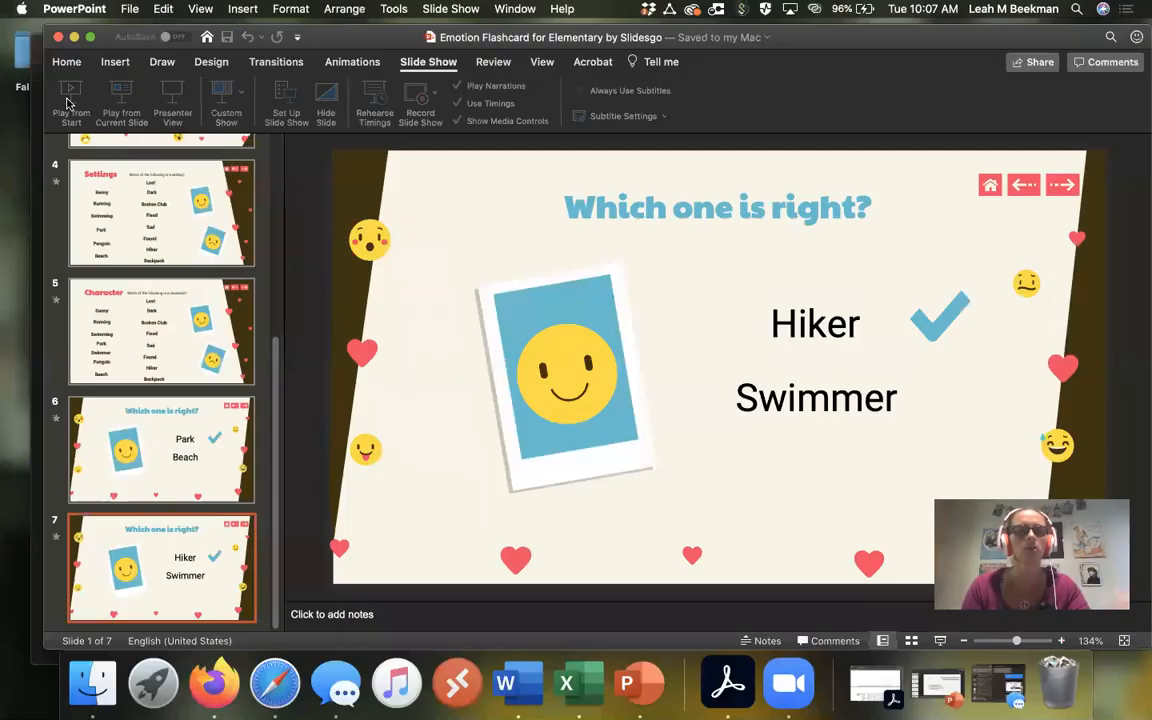
# Step: Minimize PowerPoint, reach the Slidesgo Emotion Flashcard page and show Safari's downloads list
pyautogui.click(75, 38)
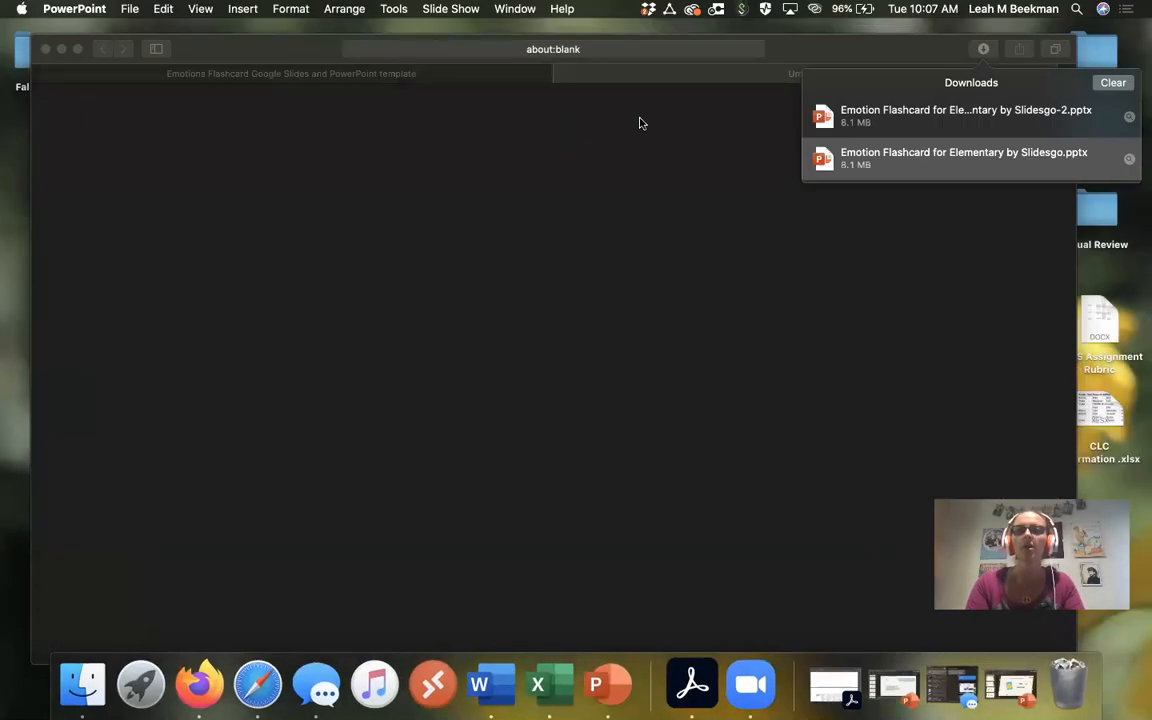
pyautogui.click(250, 75)
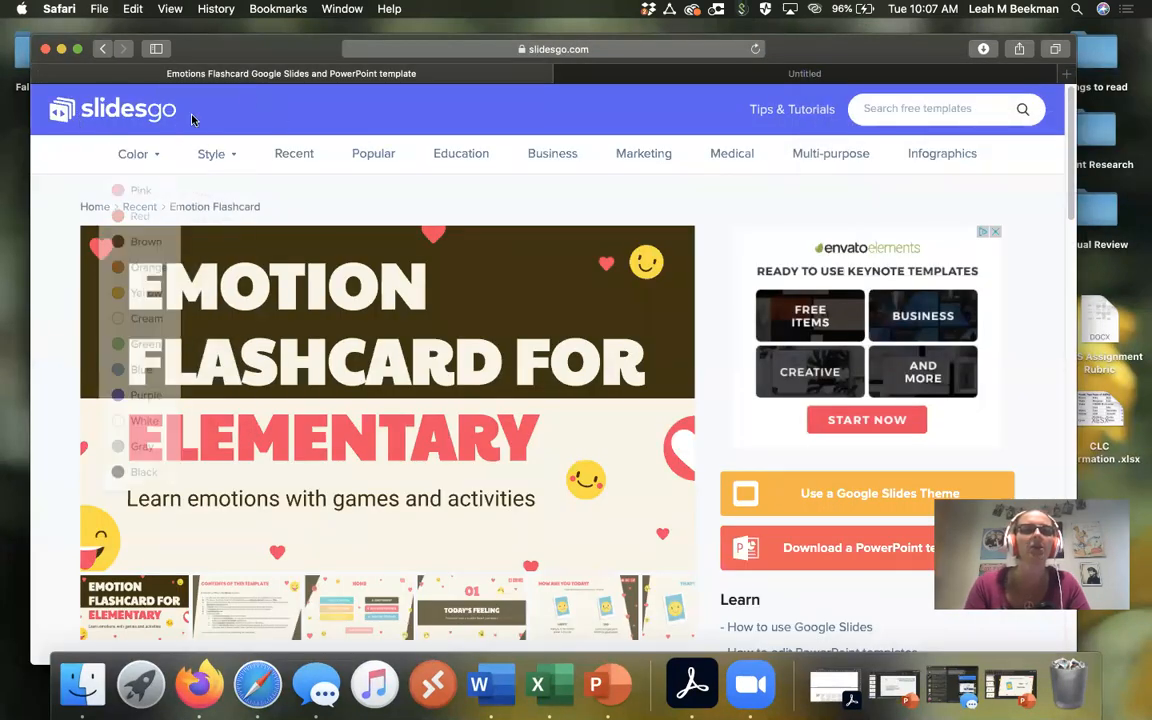
pyautogui.moveTo(387, 398)
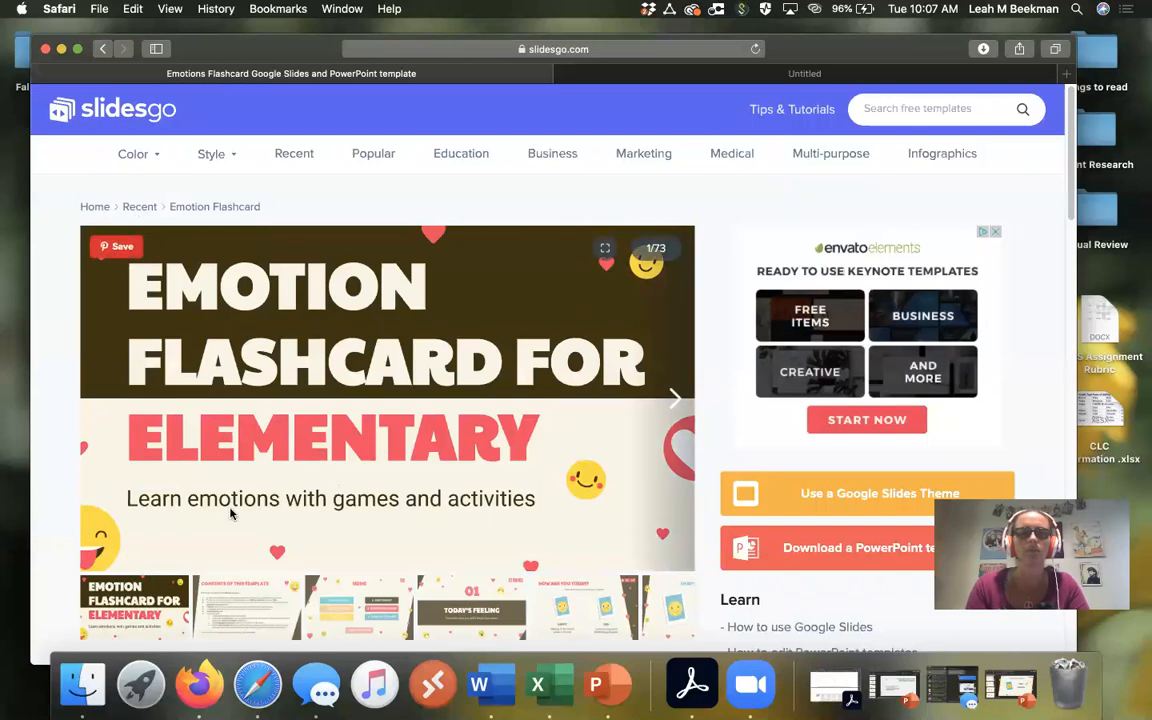
pyautogui.click(121, 112)
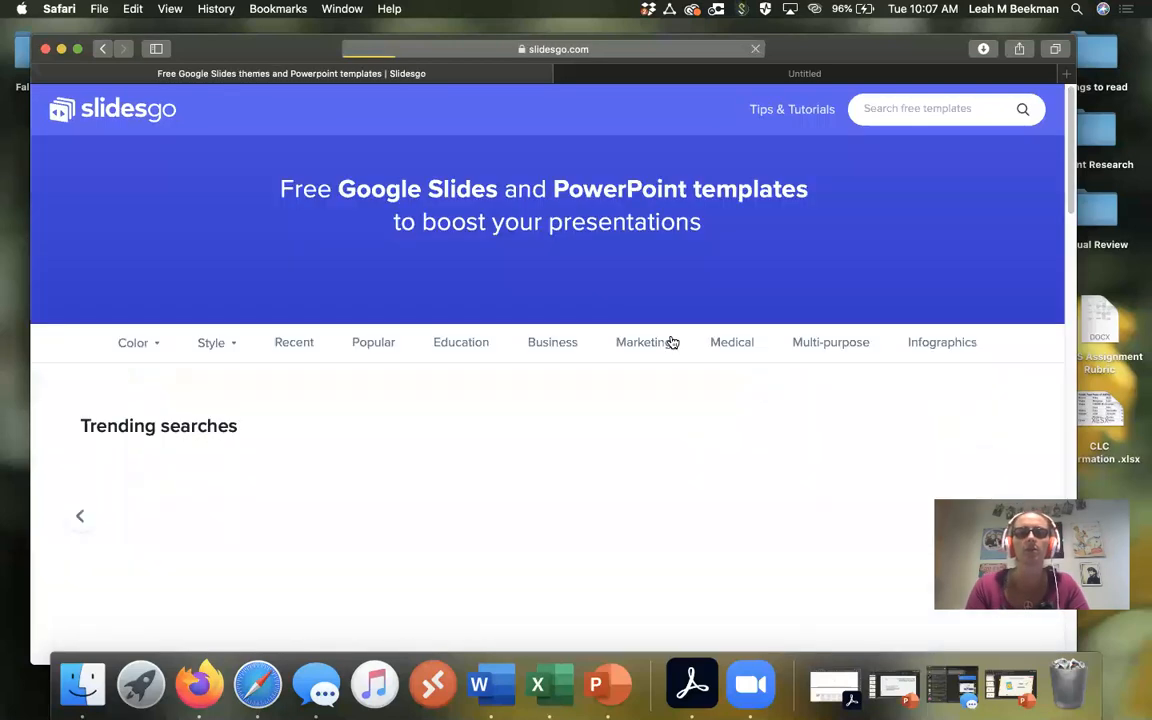
pyautogui.scroll(-5, 549, 512)
pyautogui.scroll(-5, 549, 512)
pyautogui.scroll(-3, 549, 512)
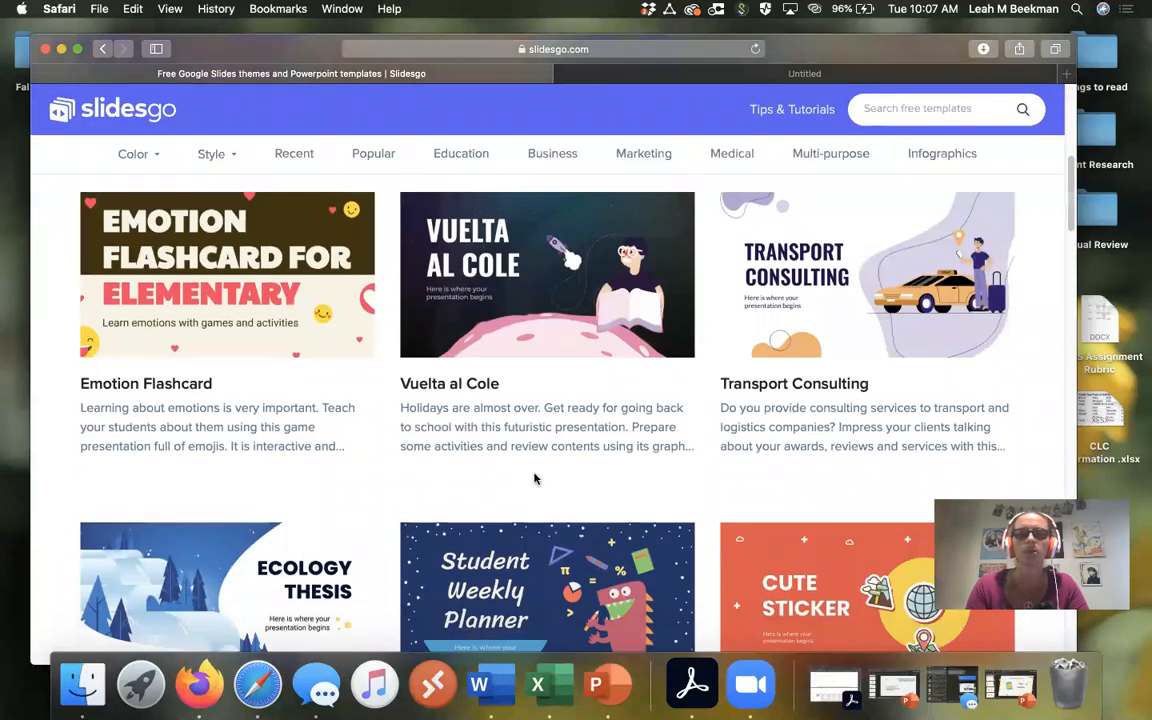
pyautogui.scroll(5, 480, 400)
pyautogui.click(262, 477)
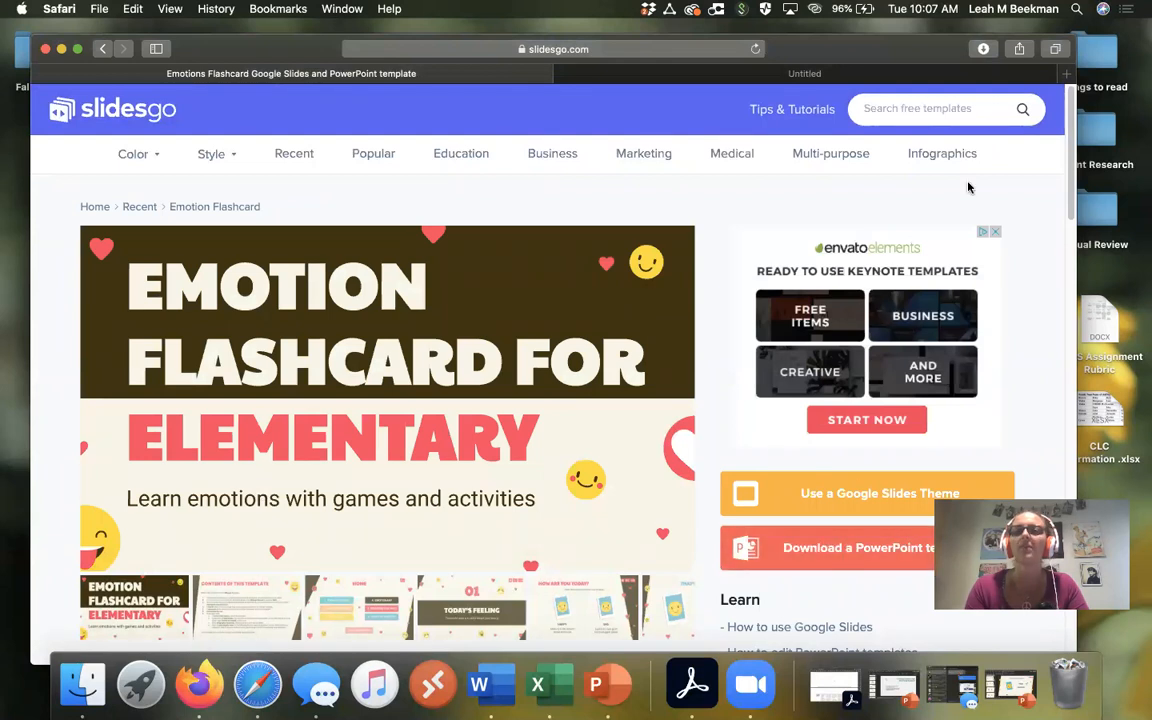
pyautogui.click(983, 48)
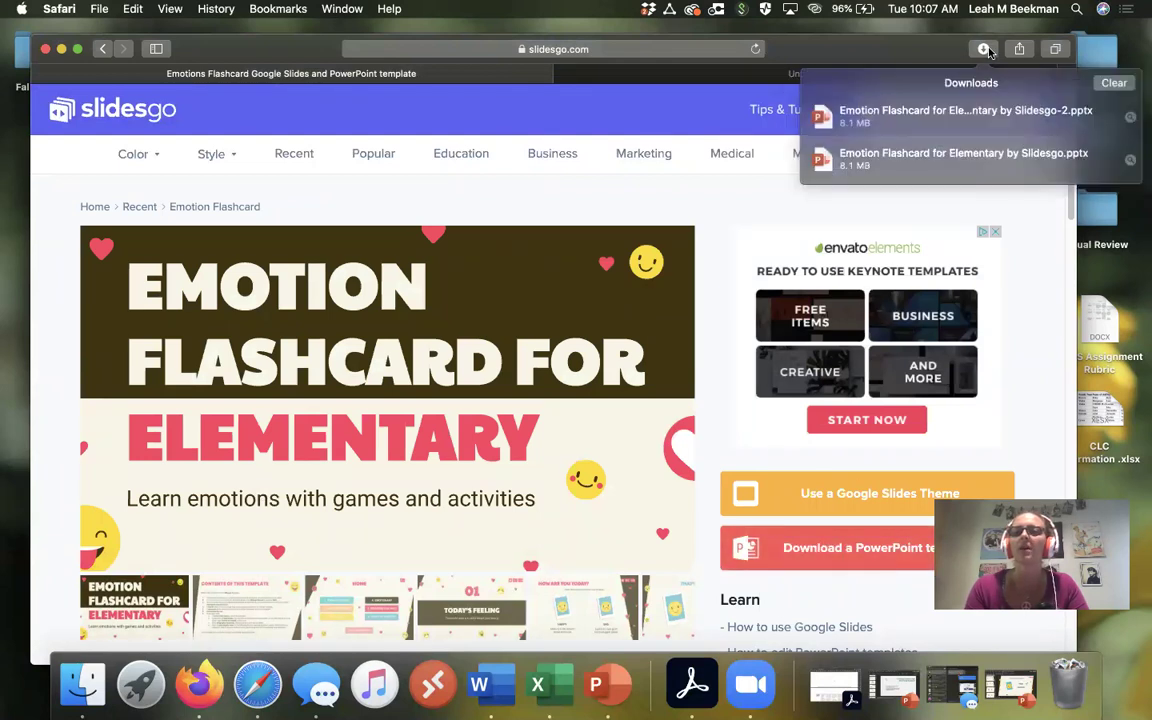
# Step: Open the second downloaded Emotion Flashcard copy and replace its title with Predict-o-Gram
pyautogui.doubleClick(872, 120)
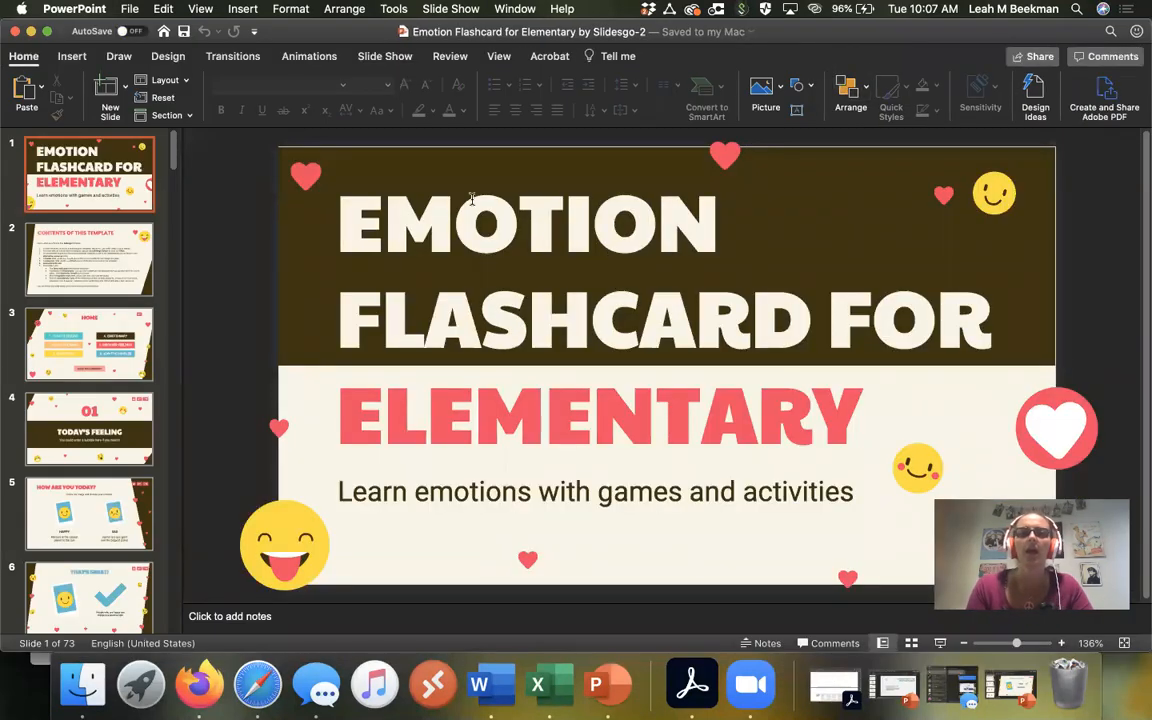
pyautogui.moveTo(340, 200); pyautogui.dragTo(823, 292)
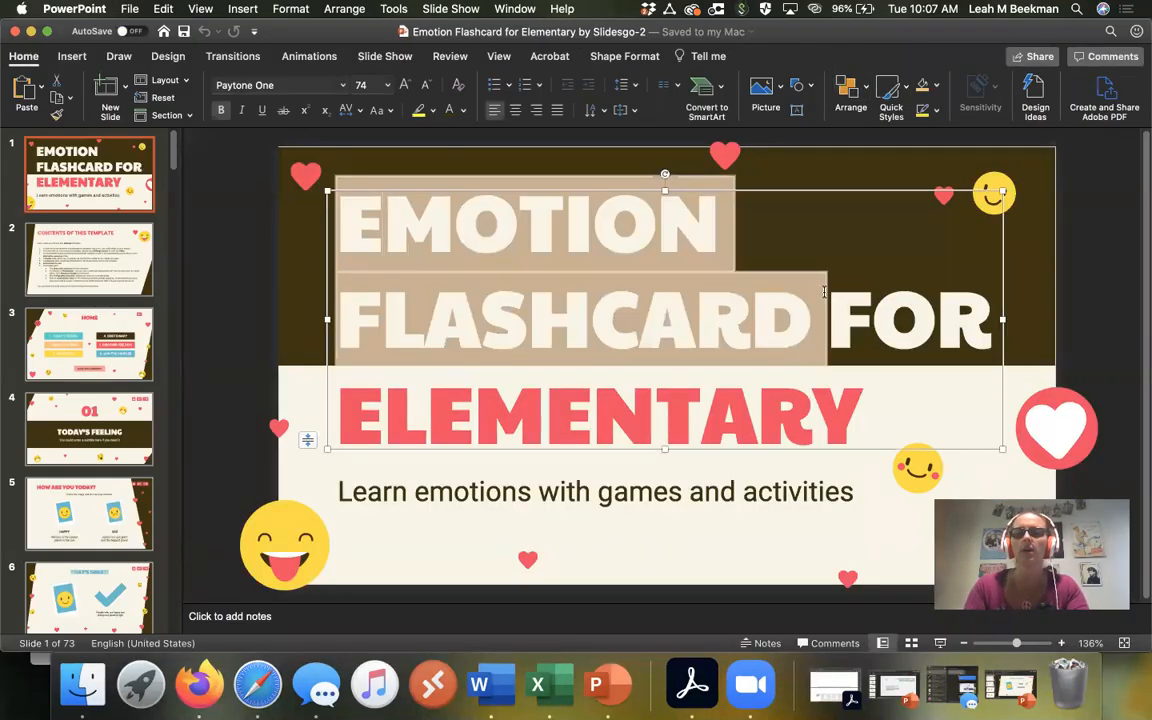
pyautogui.write('\\')
pyautogui.moveTo(545, 265); pyautogui.dragTo(340, 268)
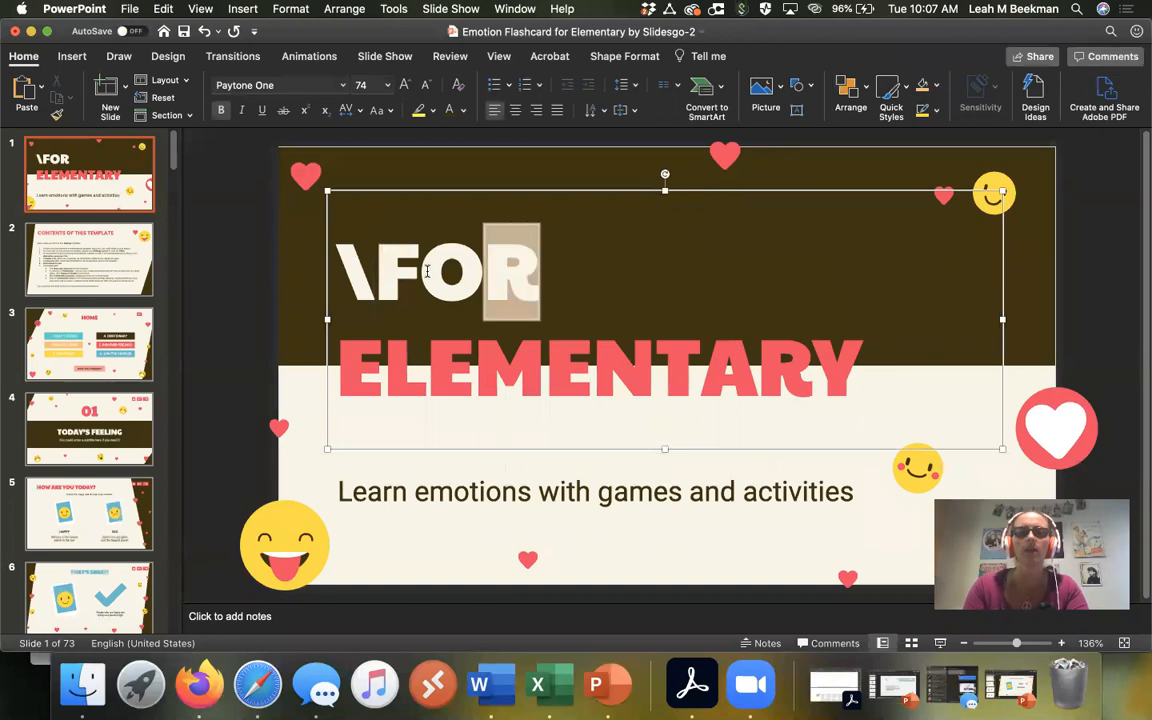
pyautogui.press('BackSpace')
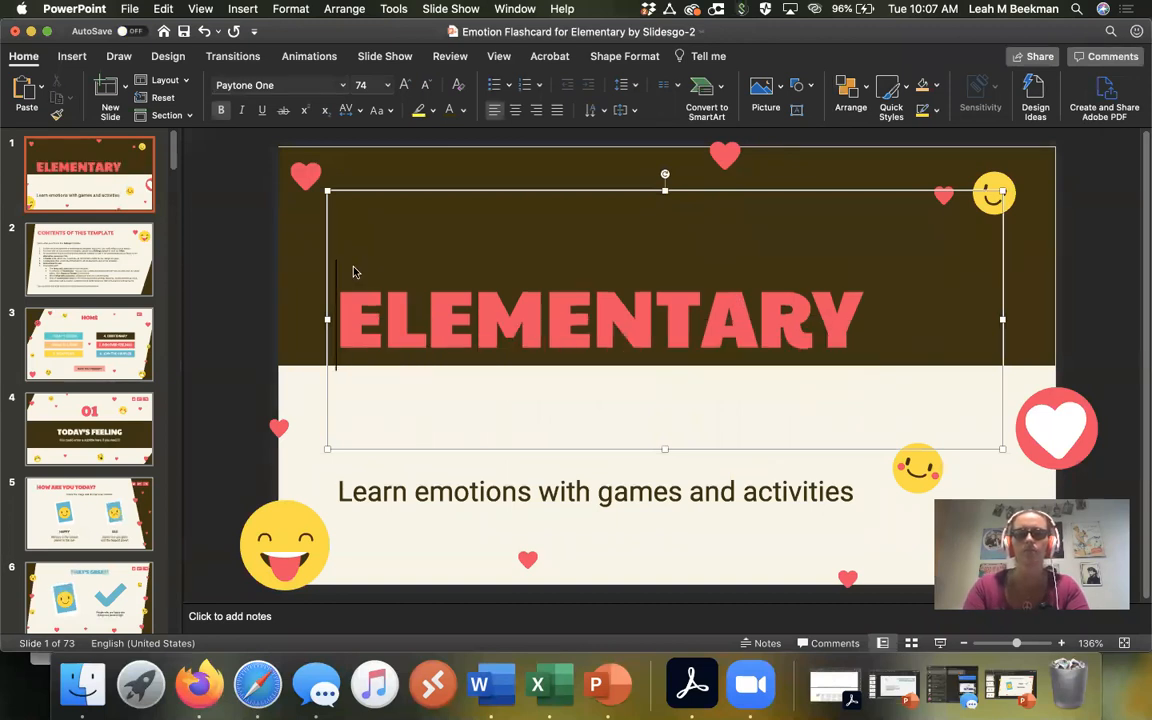
pyautogui.write('Pre')
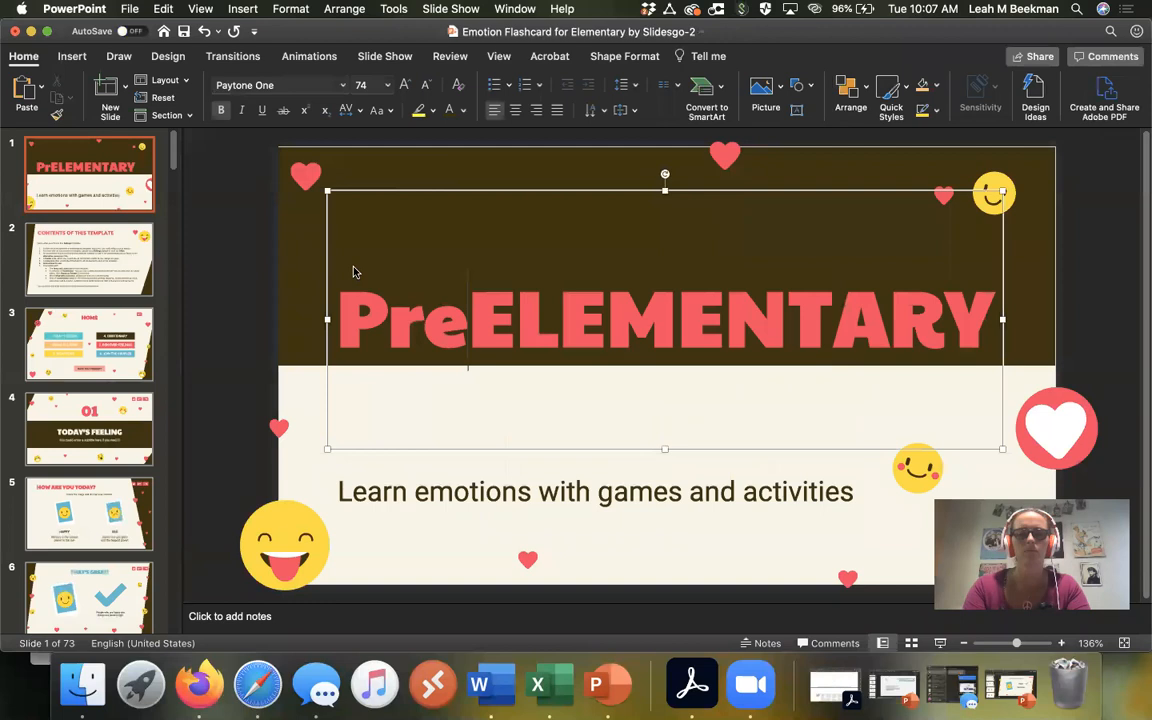
pyautogui.write('dict')
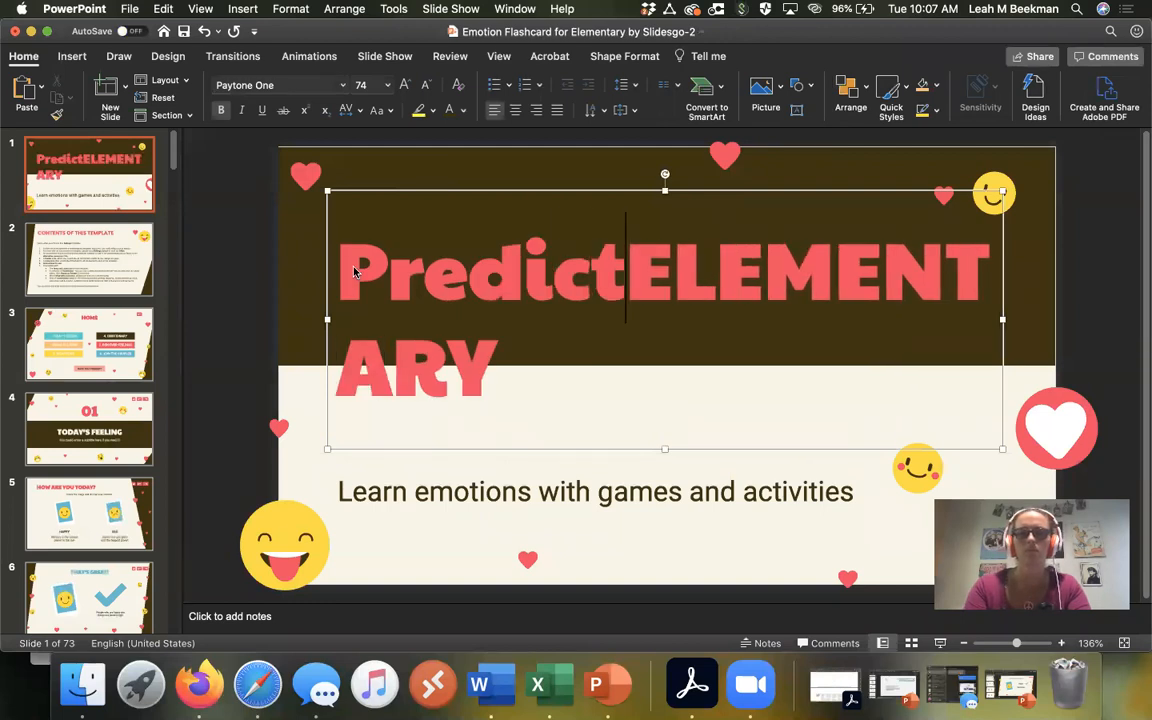
pyautogui.write('-')
pyautogui.press('Return')
pyautogui.write('o')
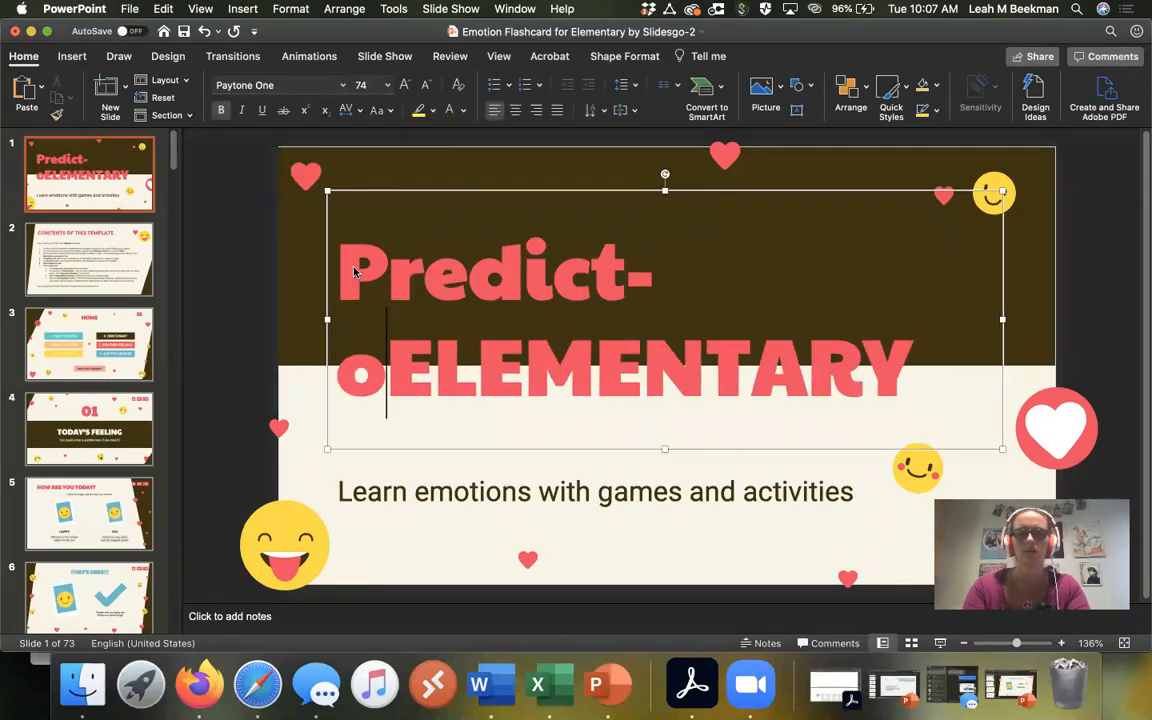
pyautogui.write('-Gram')
pyautogui.press('Return')
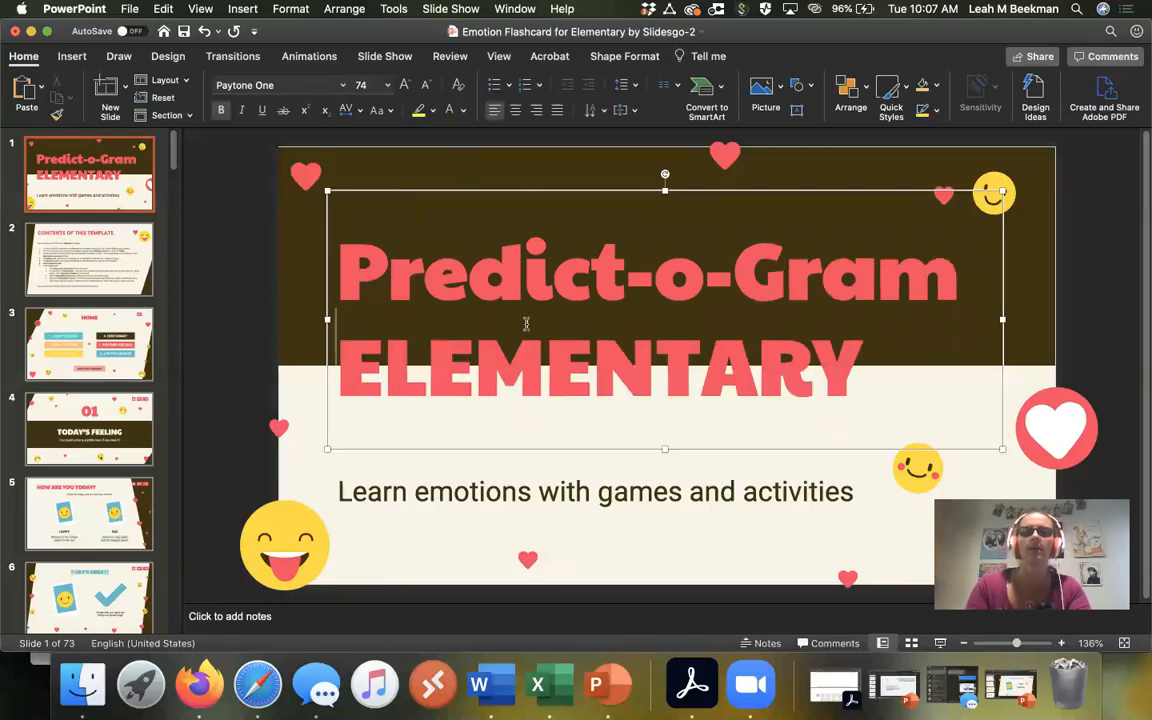
# Step: Replace ELEMENTARY with Reading Support, fix the typos, and move to slide 2
pyautogui.hotkey('shift', 'End')
pyautogui.write('Readin')
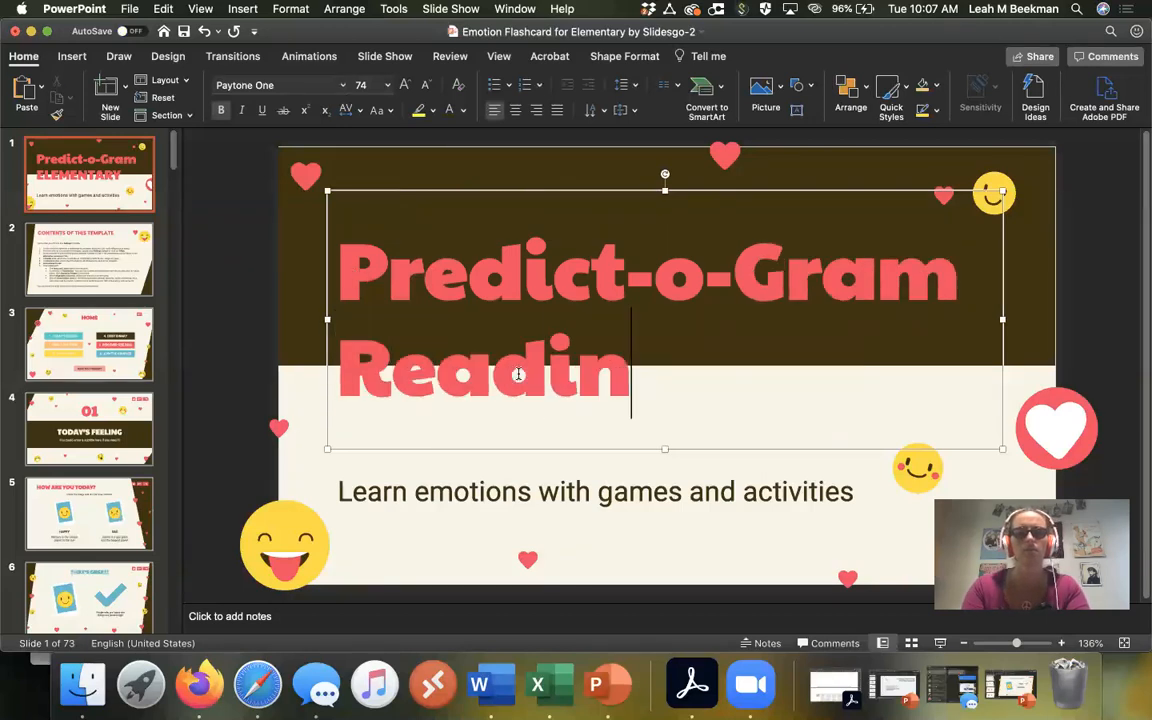
pyautogui.write('g Suppr')
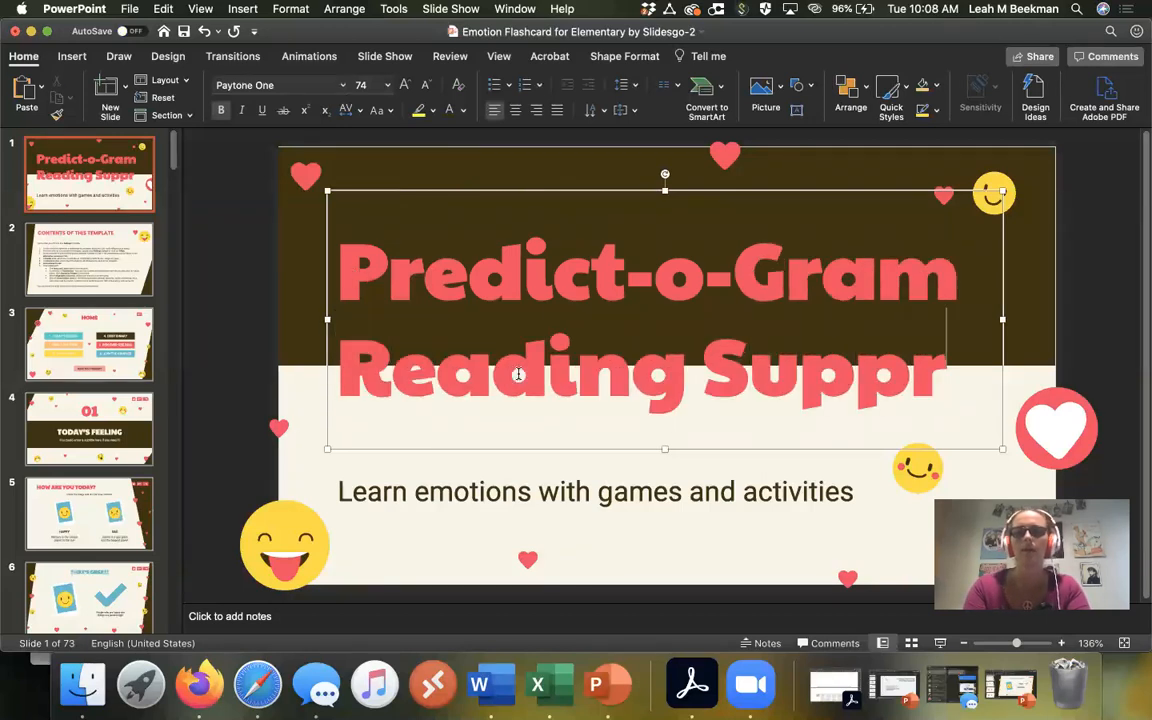
pyautogui.press('BackSpace')
pyautogui.write('ort')
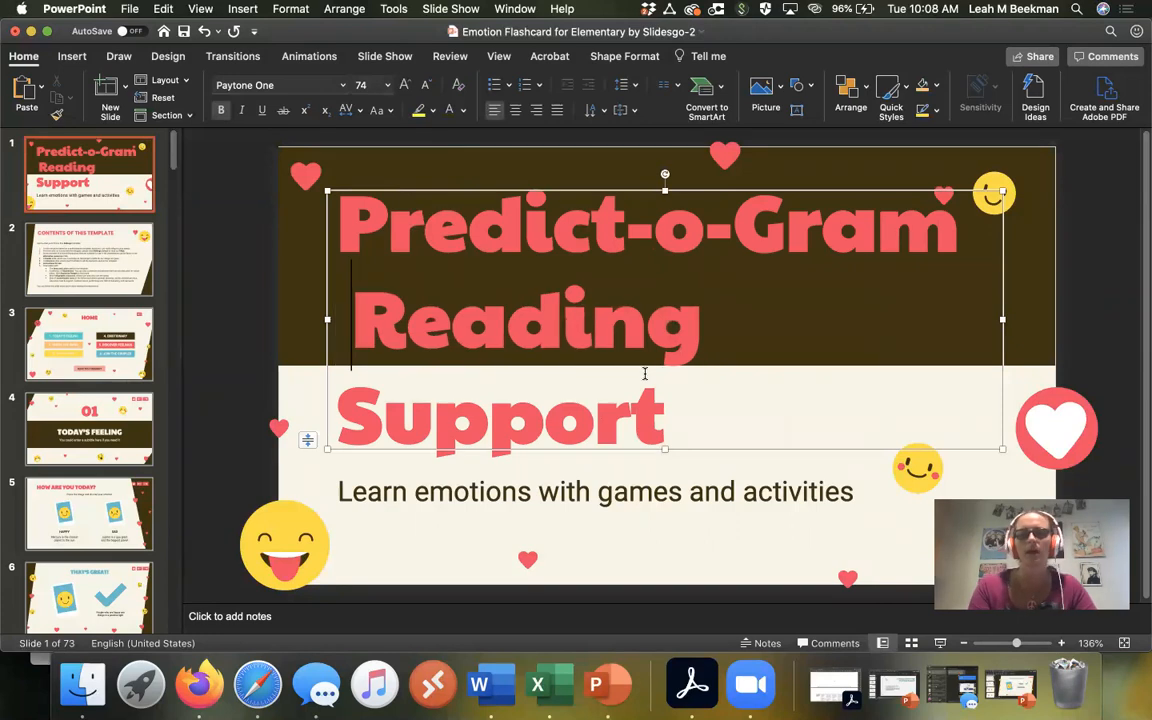
pyautogui.press('Return')
pyautogui.press('BackSpace')
pyautogui.press('BackSpace')
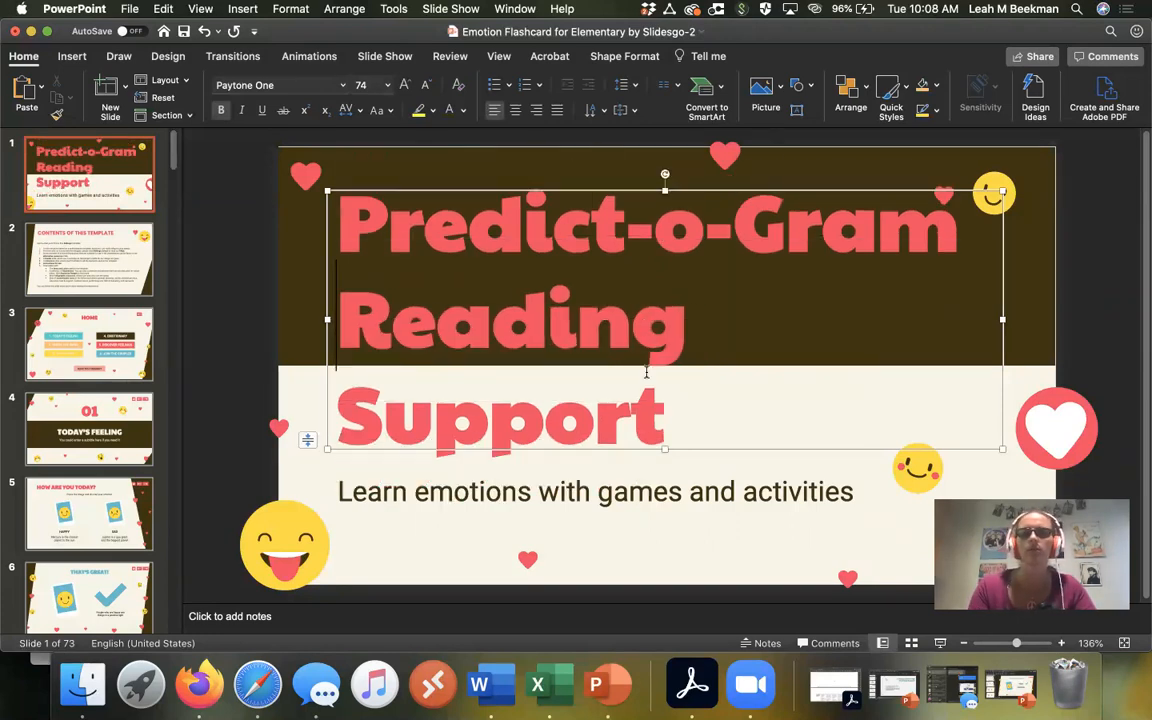
pyautogui.click(90, 252)
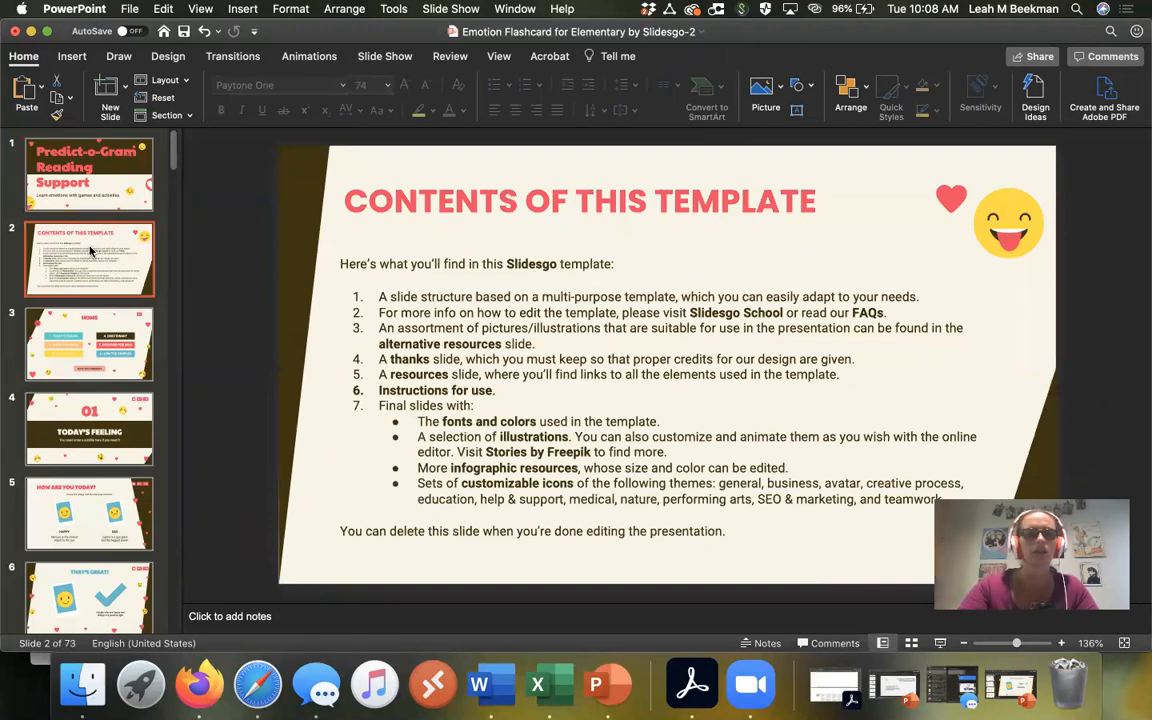
# Step: Delete the template contents slide and check the original deck's Let's Predict! slide for reference
pyautogui.press('BackSpace')
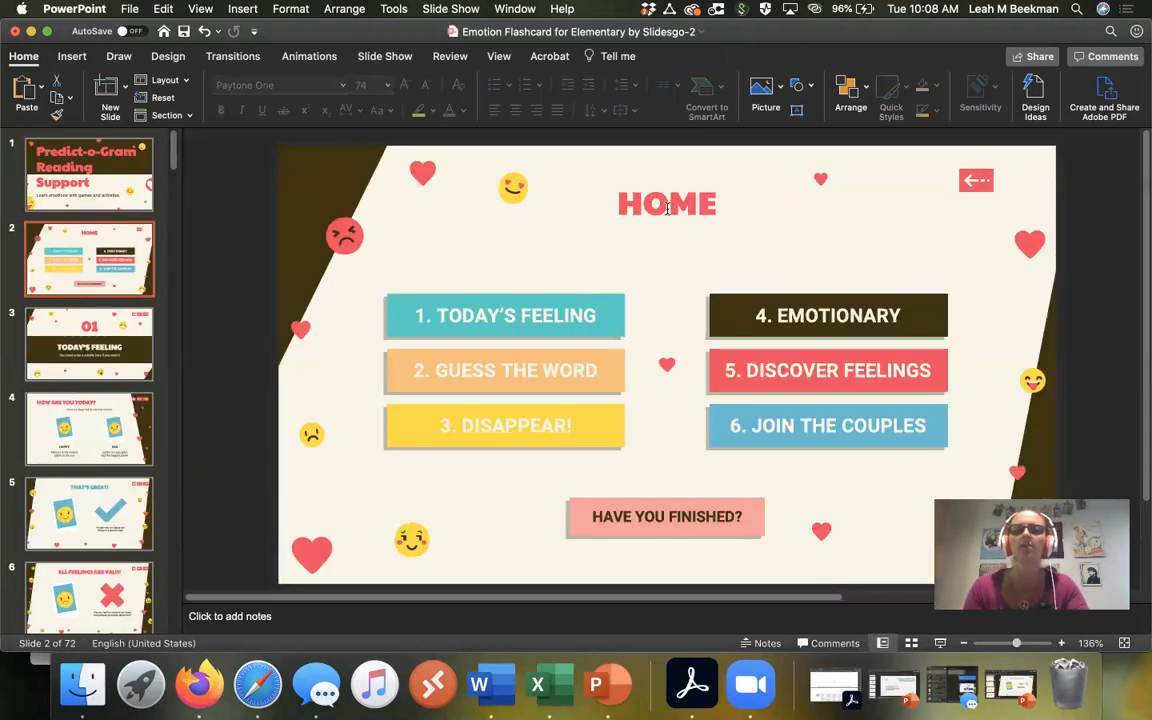
pyautogui.click(912, 575)
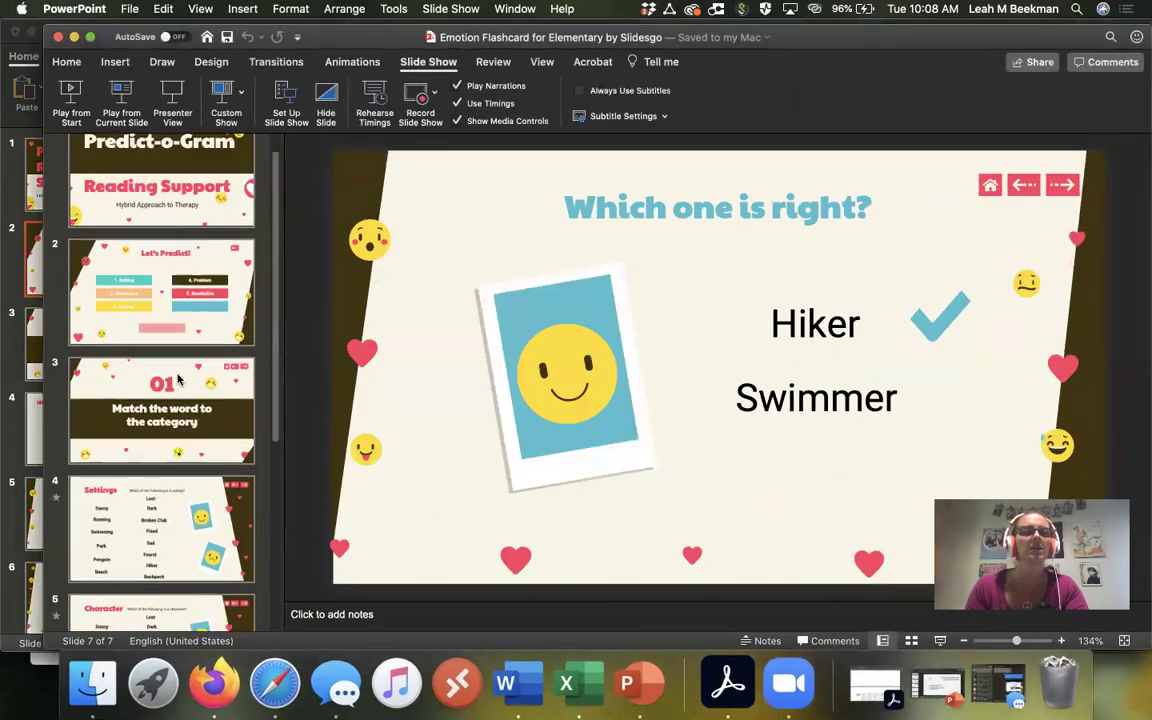
pyautogui.scroll(1, 178, 380)
pyautogui.click(162, 300)
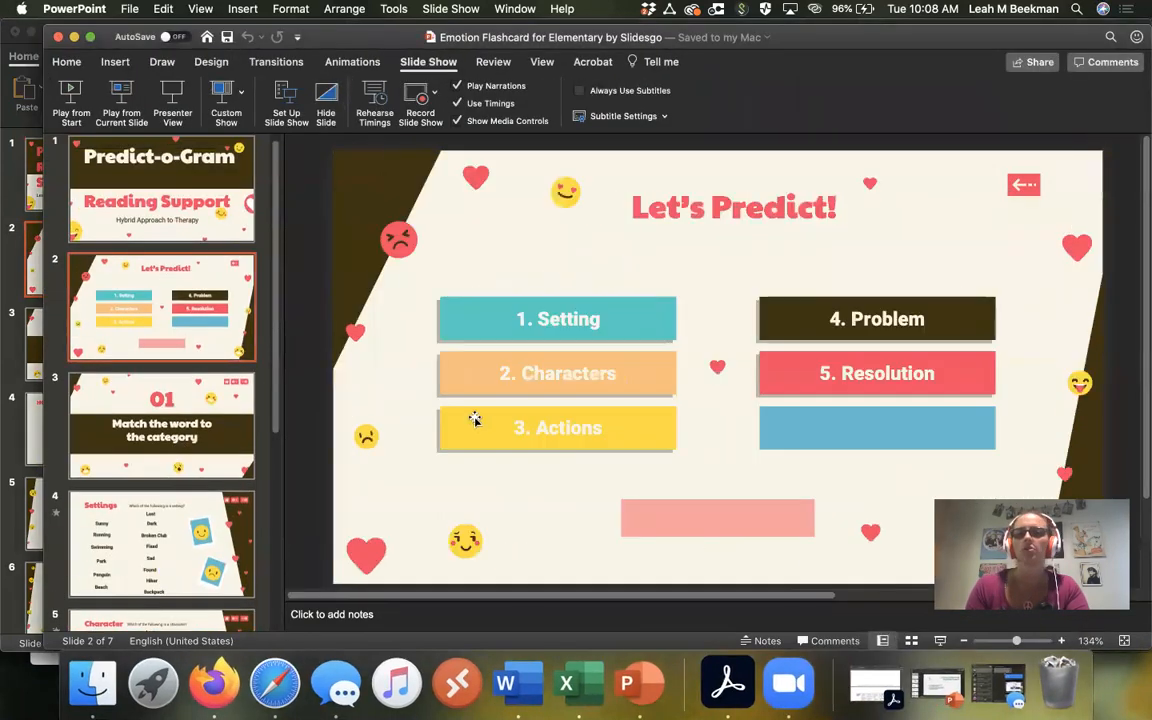
pyautogui.click(14, 258)
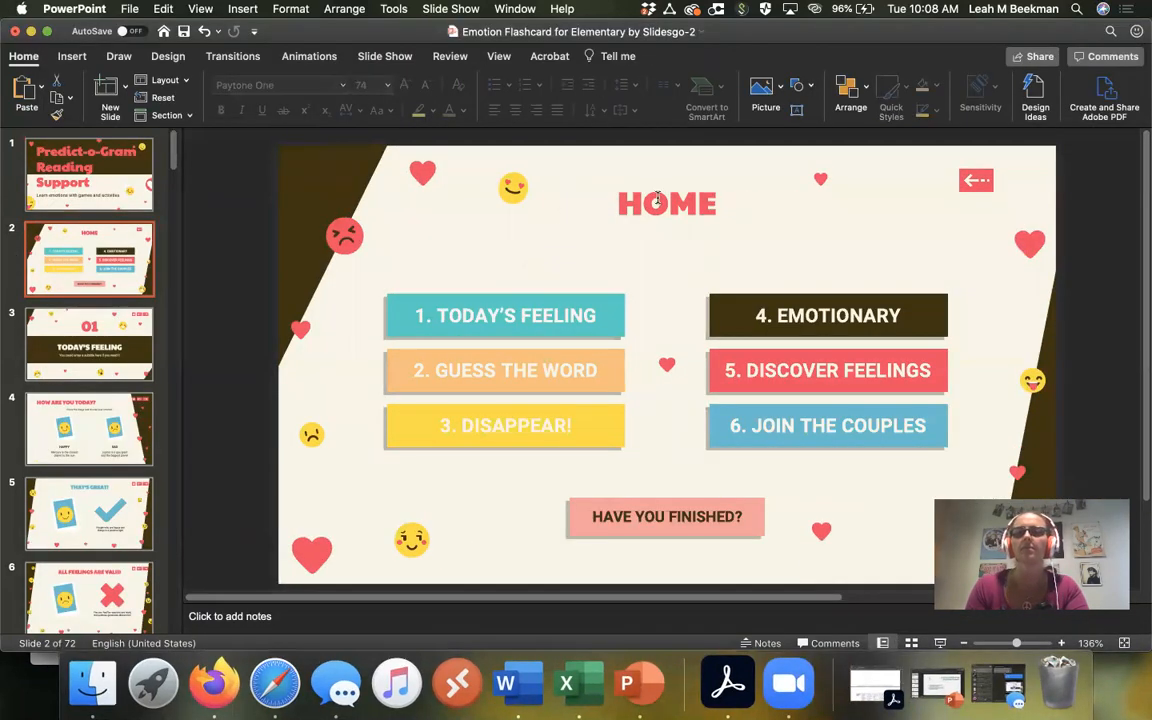
# Step: Reword the HOME heading and rename the first activity option from TODAY'S FEELING to Setting
pyautogui.click(657, 200)
pyautogui.press('super+a')
pyautogui.write("Let's")
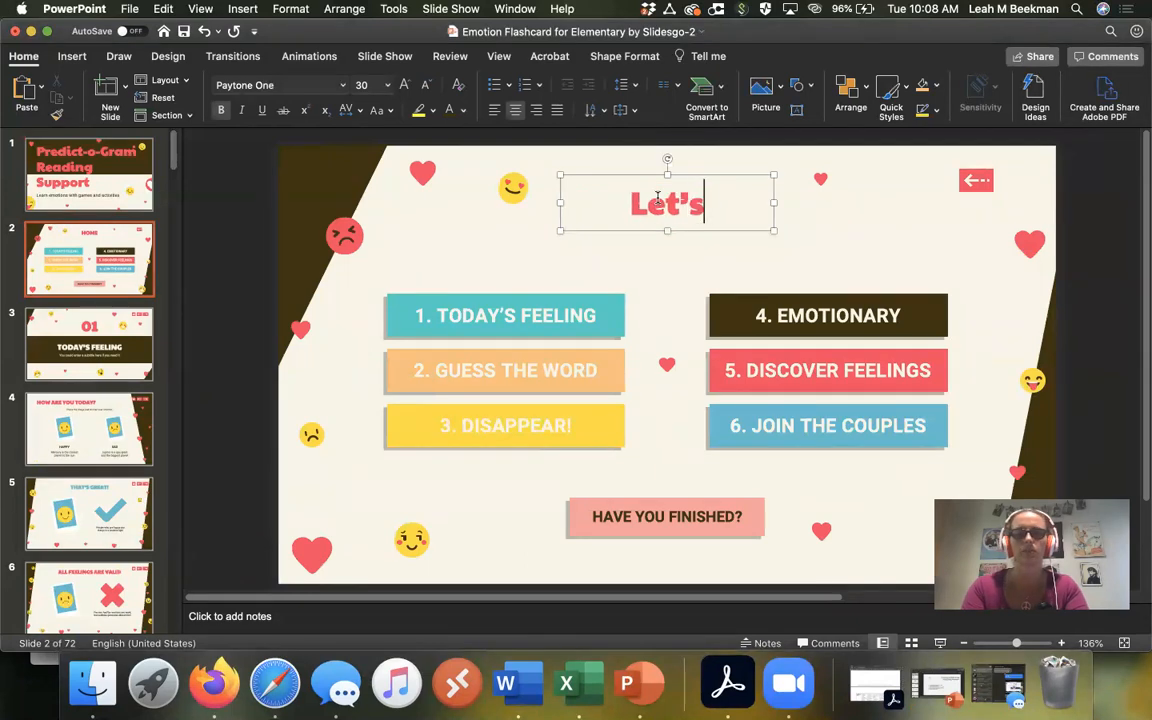
pyautogui.write(' Predict')
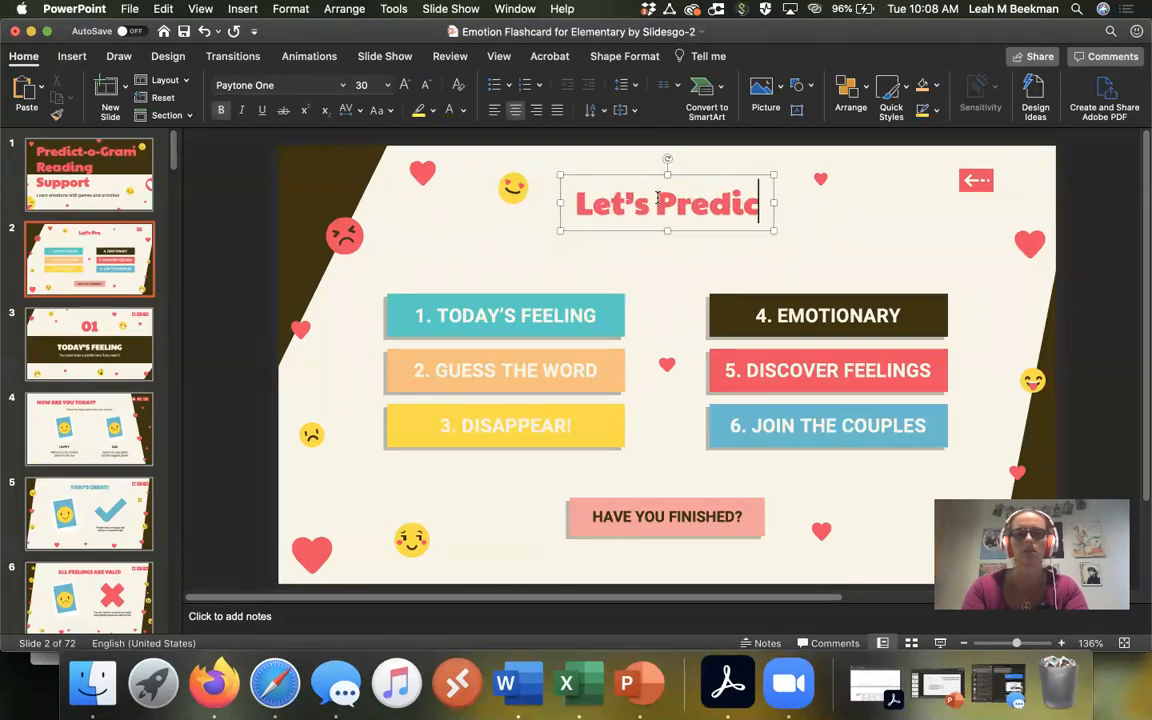
pyautogui.tripleClick(505, 316)
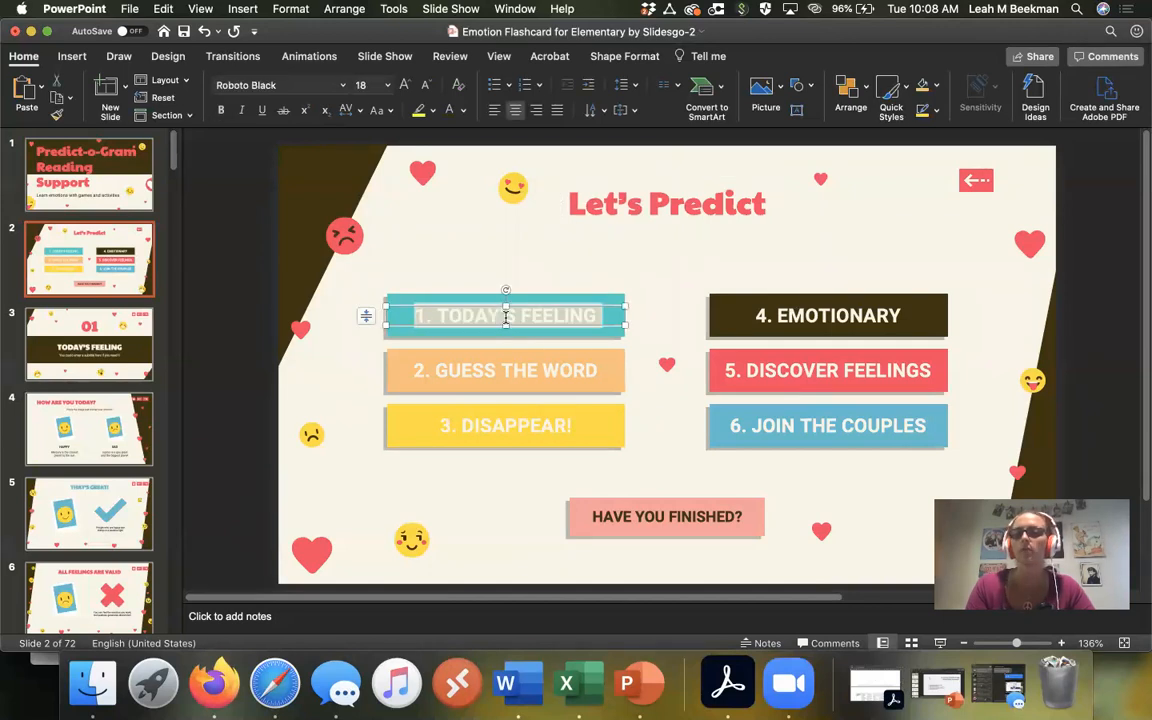
pyautogui.click(505, 316)
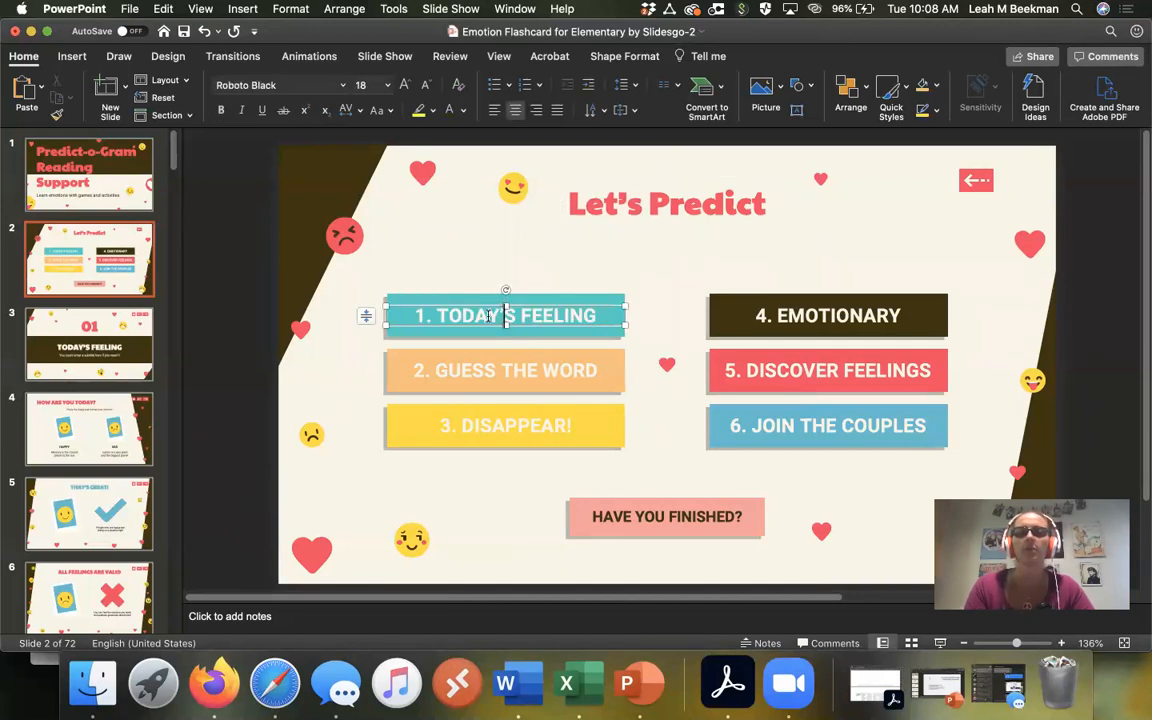
pyautogui.doubleClick(490, 316)
pyautogui.press('BackSpace')
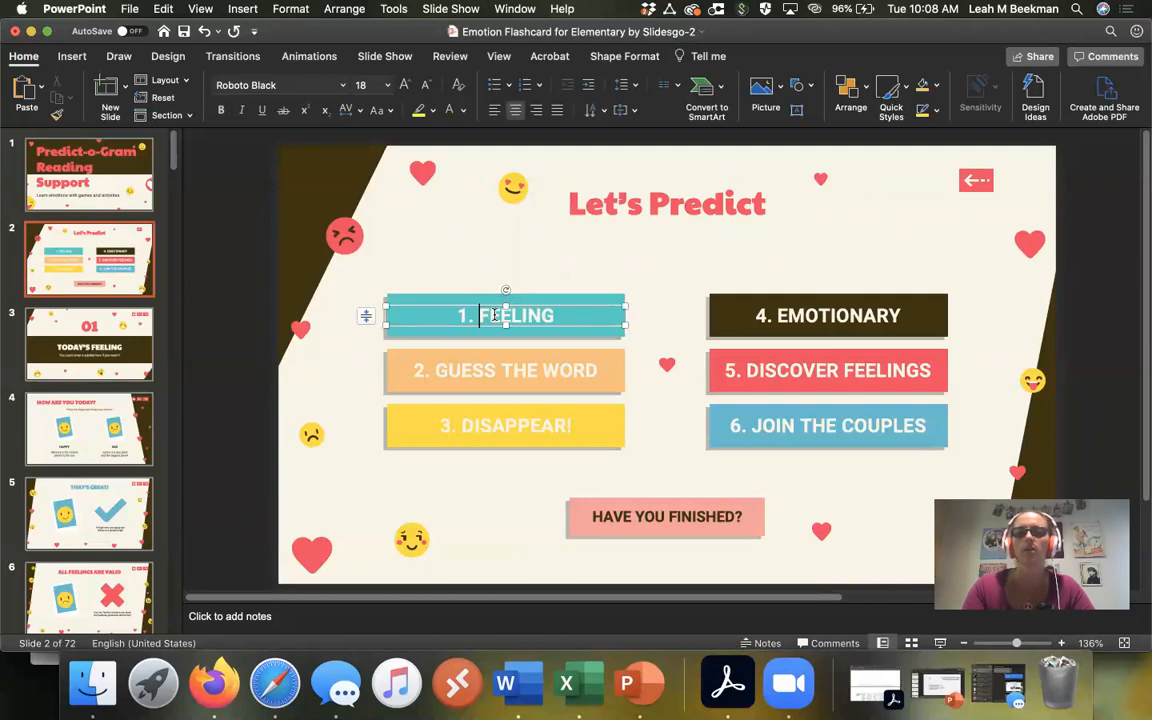
pyautogui.doubleClick(493, 316)
pyautogui.write('Setting')
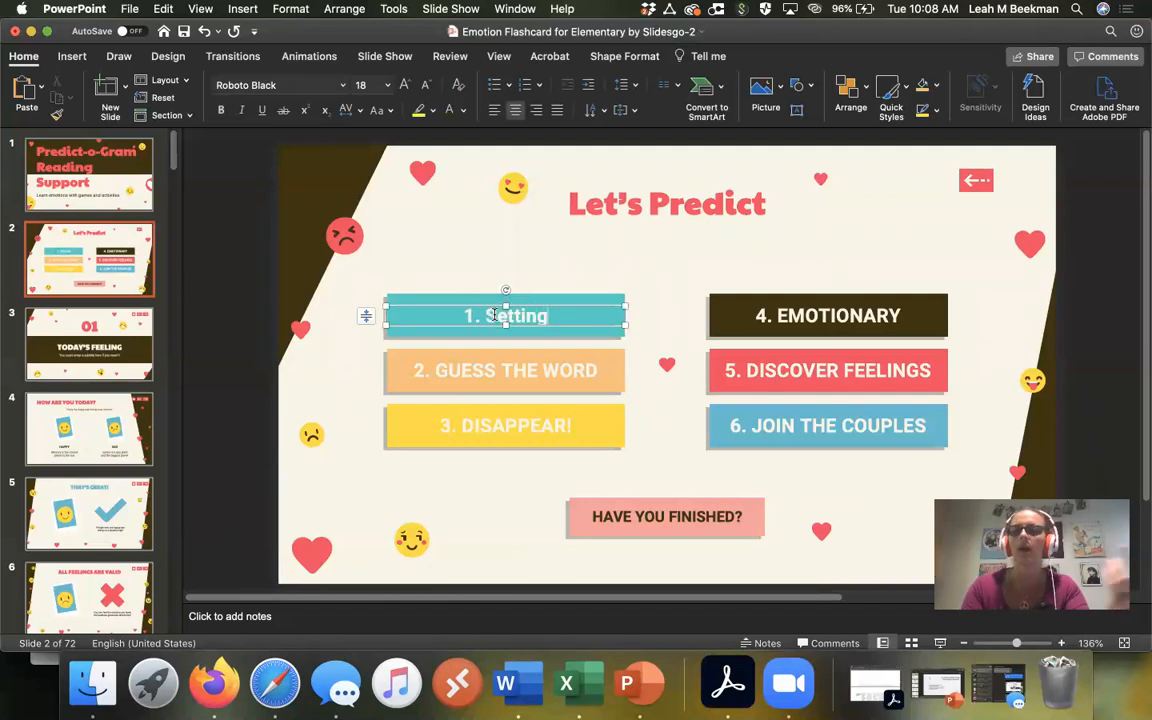
# Step: Retitle the slide 3 section heading from TODAY'S FEELING to Let's Match
pyautogui.click(90, 344)
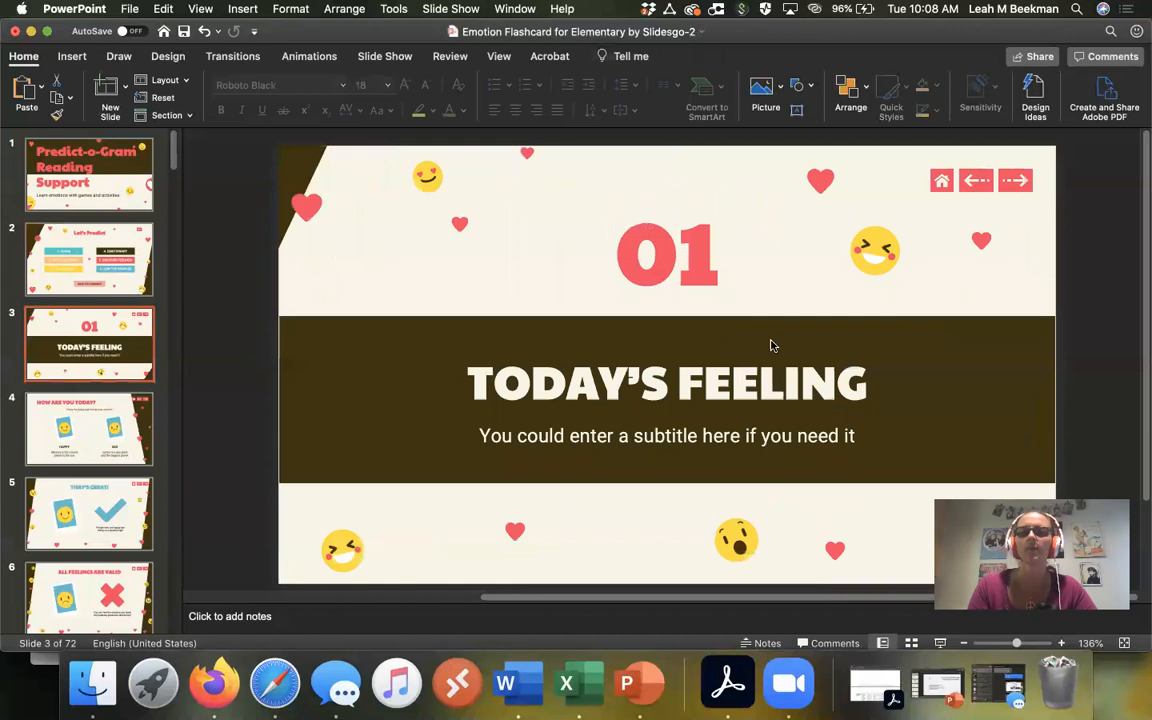
pyautogui.click(520, 383)
pyautogui.moveTo(466, 383); pyautogui.dragTo(918, 385)
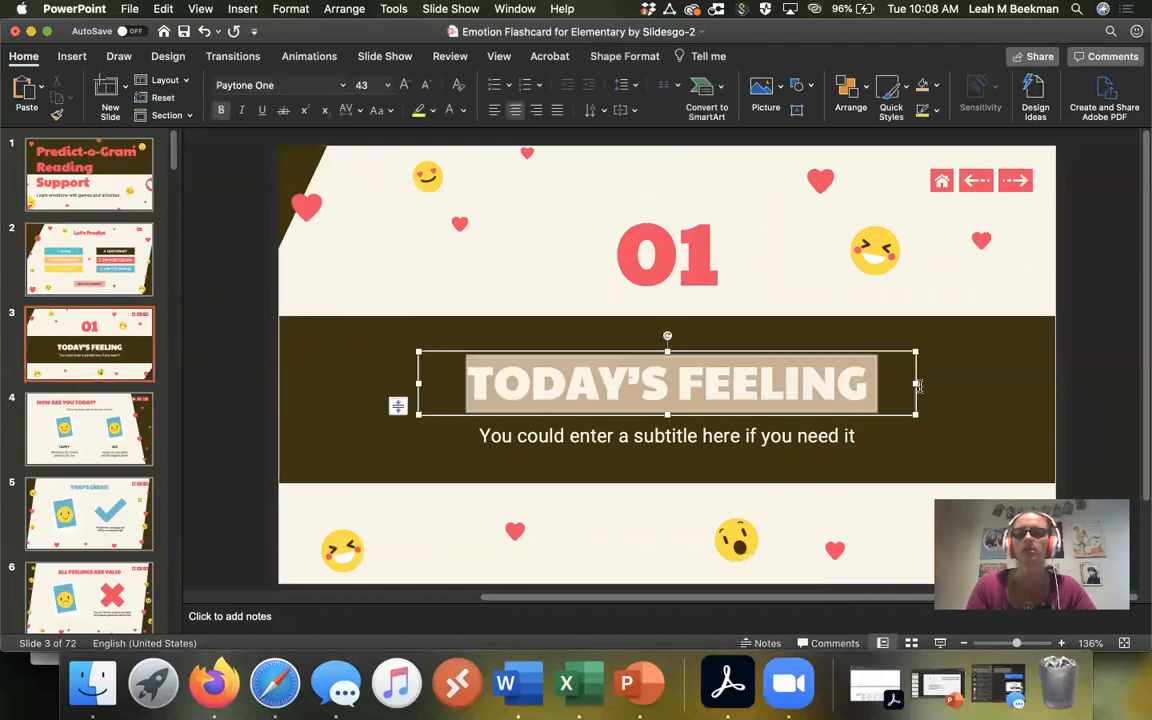
pyautogui.press('BackSpace')
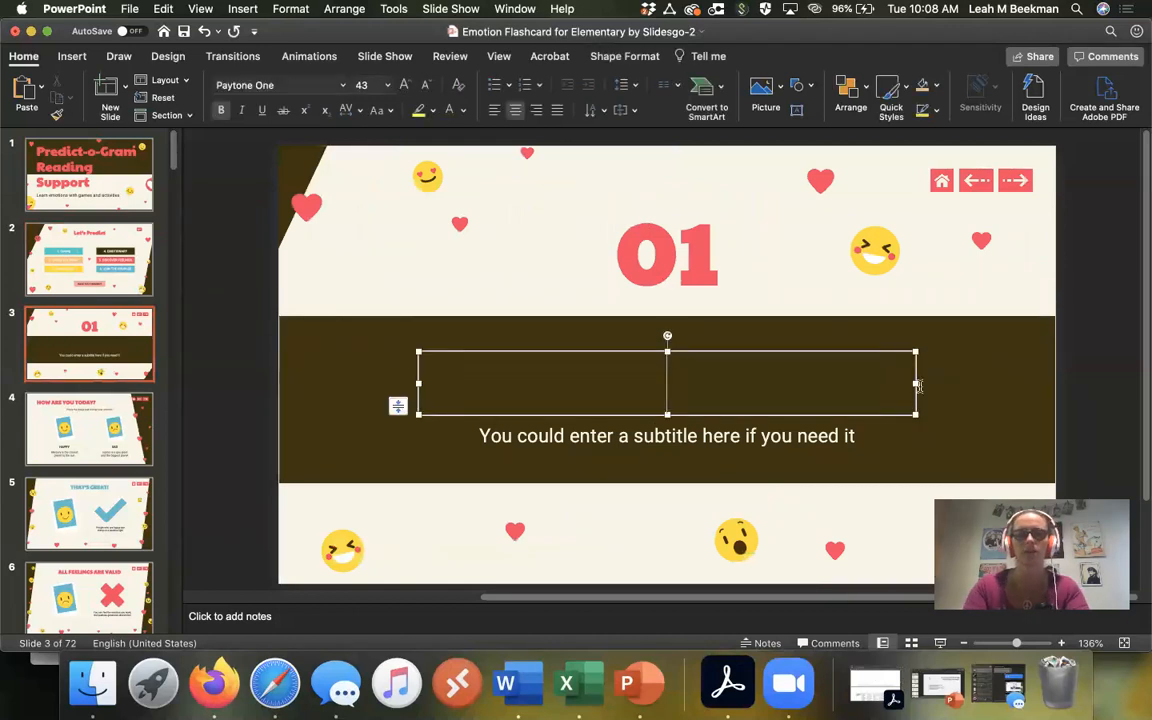
pyautogui.write("Let's Match")
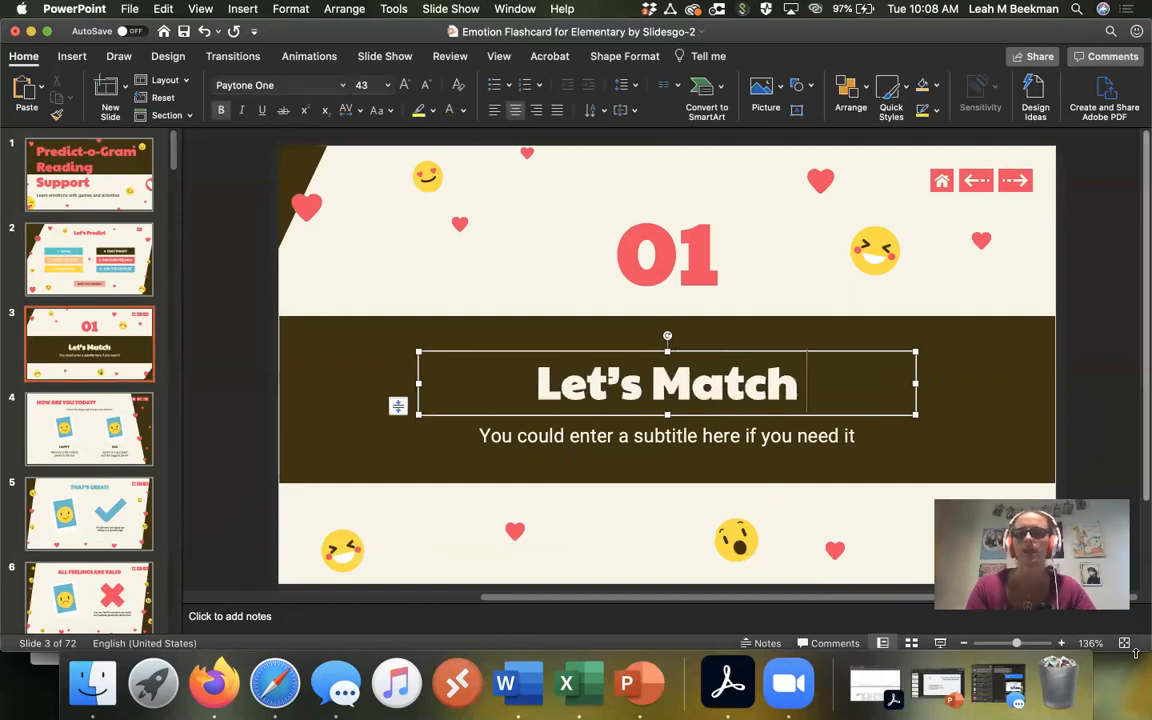
# Step: Shrink the happy and sad pictures and stack them on the slide's right side
pyautogui.click(86, 430)
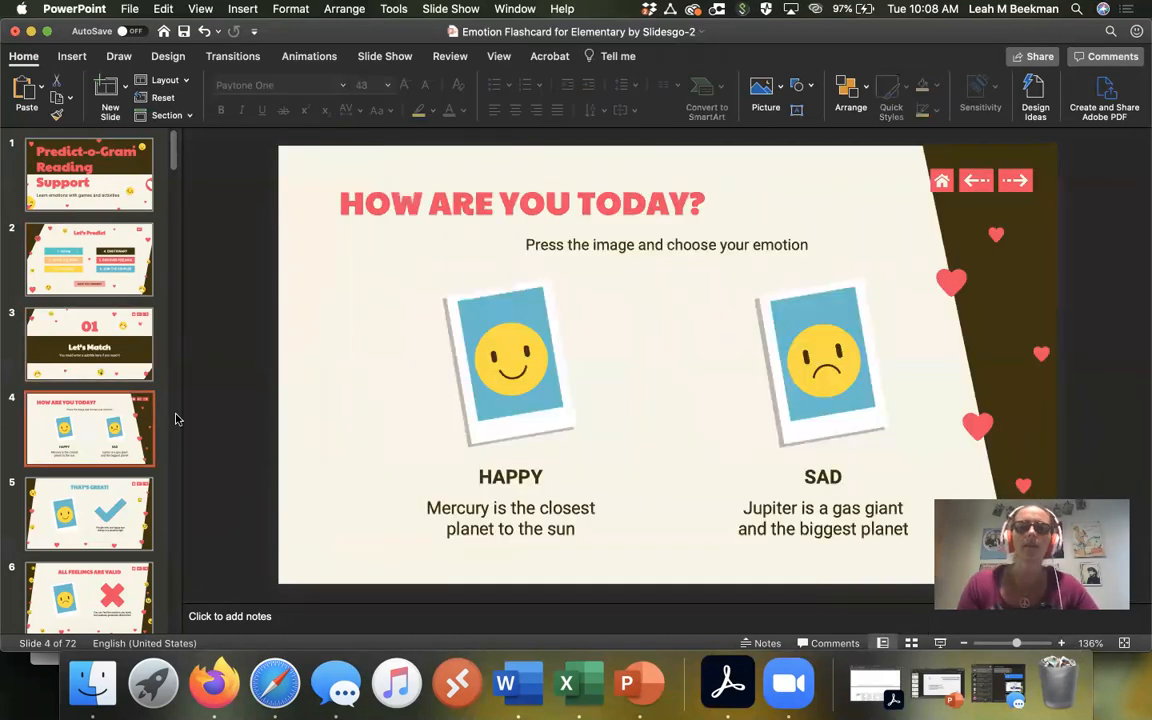
pyautogui.click(483, 329)
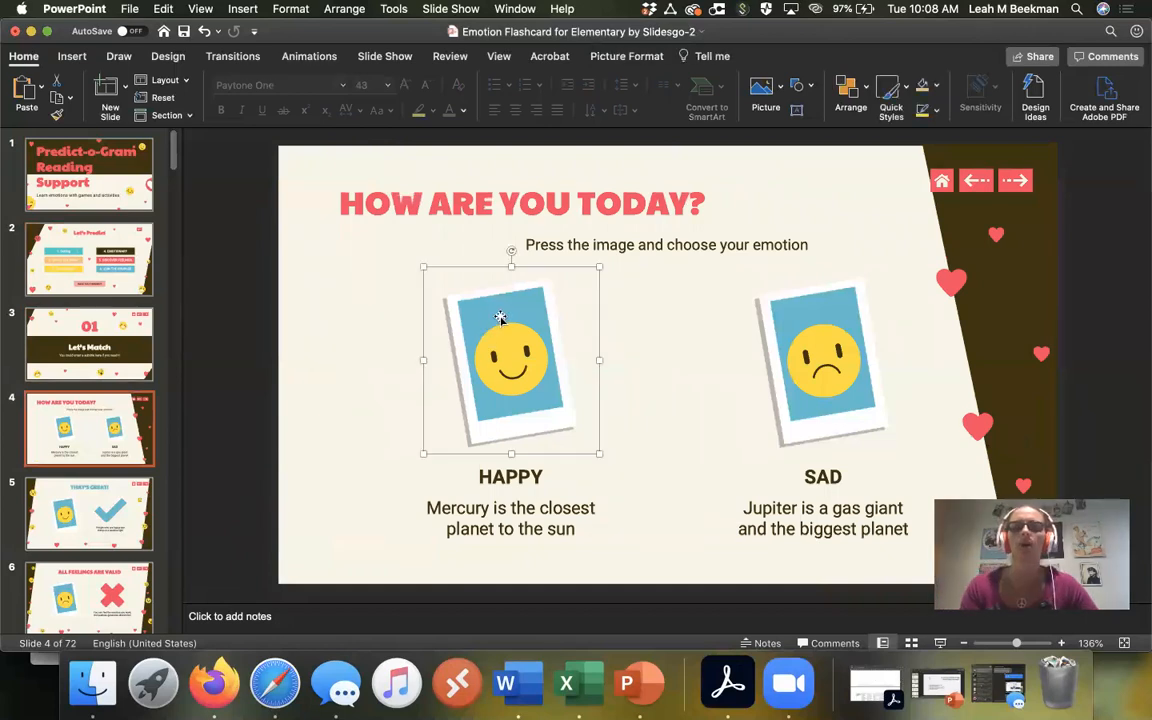
pyautogui.moveTo(492, 316)
pyautogui.mouseDown()
pyautogui.moveTo(295, 245)
pyautogui.moveTo(330, 299)
pyautogui.mouseUp()
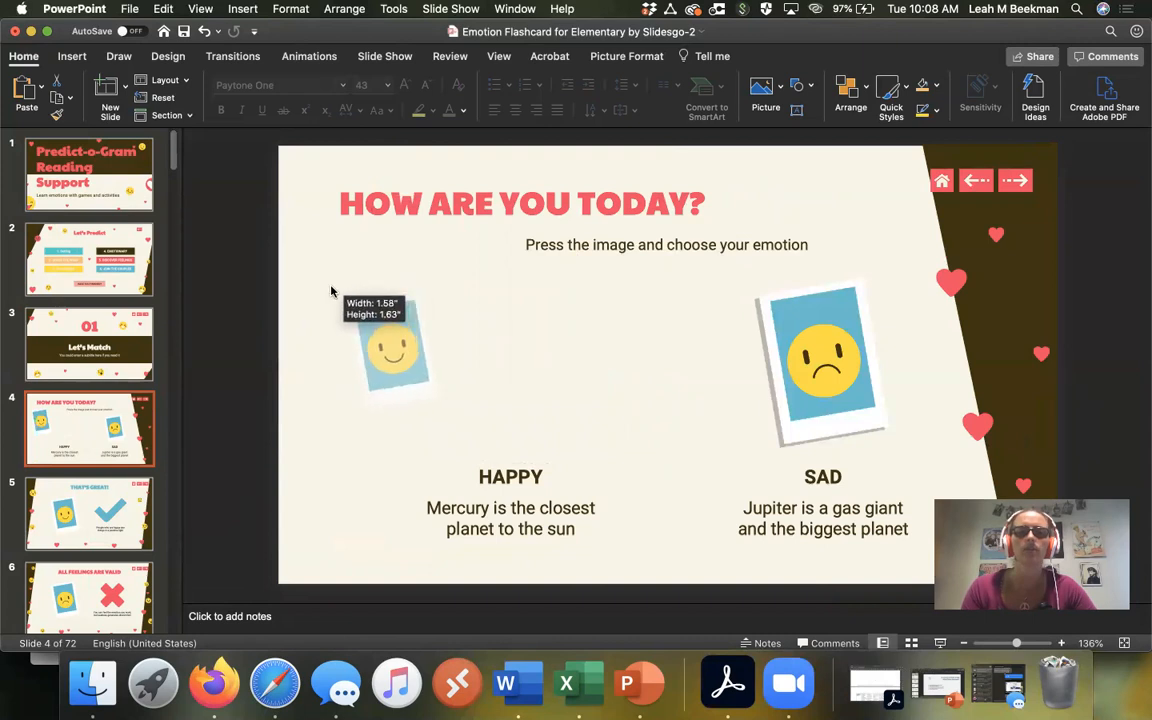
pyautogui.click(822, 342)
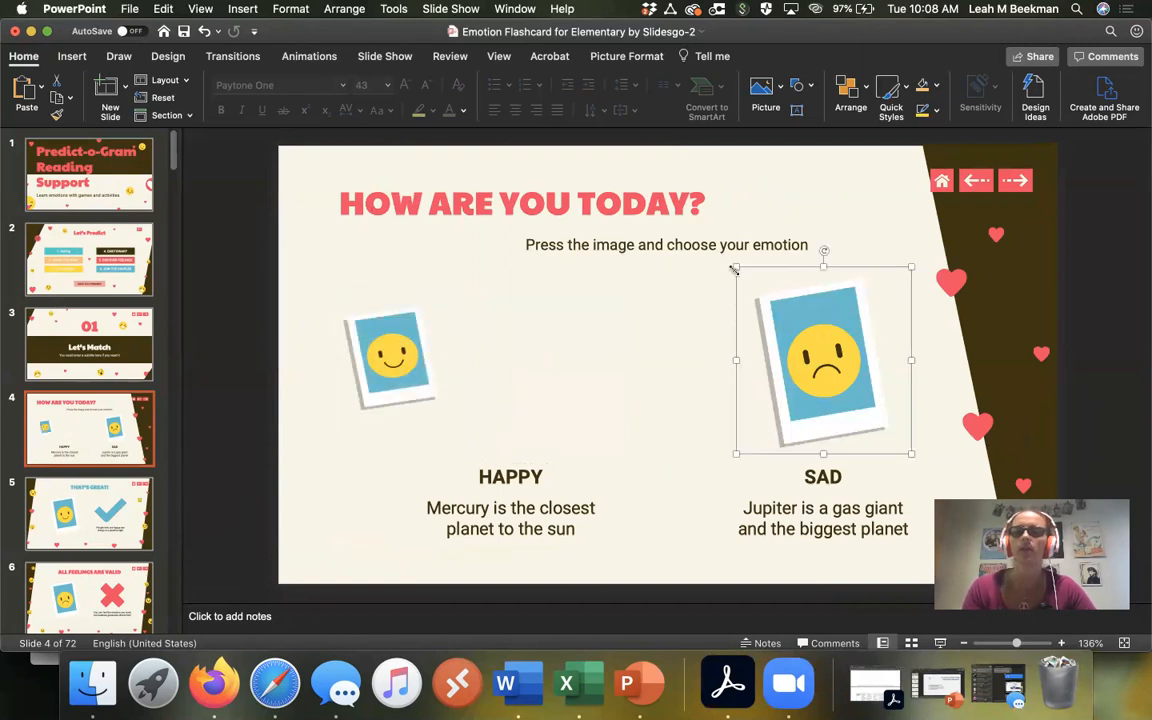
pyautogui.moveTo(739, 277)
pyautogui.mouseDown()
pyautogui.moveTo(810, 345)
pyautogui.moveTo(853, 288)
pyautogui.mouseUp()
pyautogui.moveTo(390, 355); pyautogui.dragTo(870, 390)
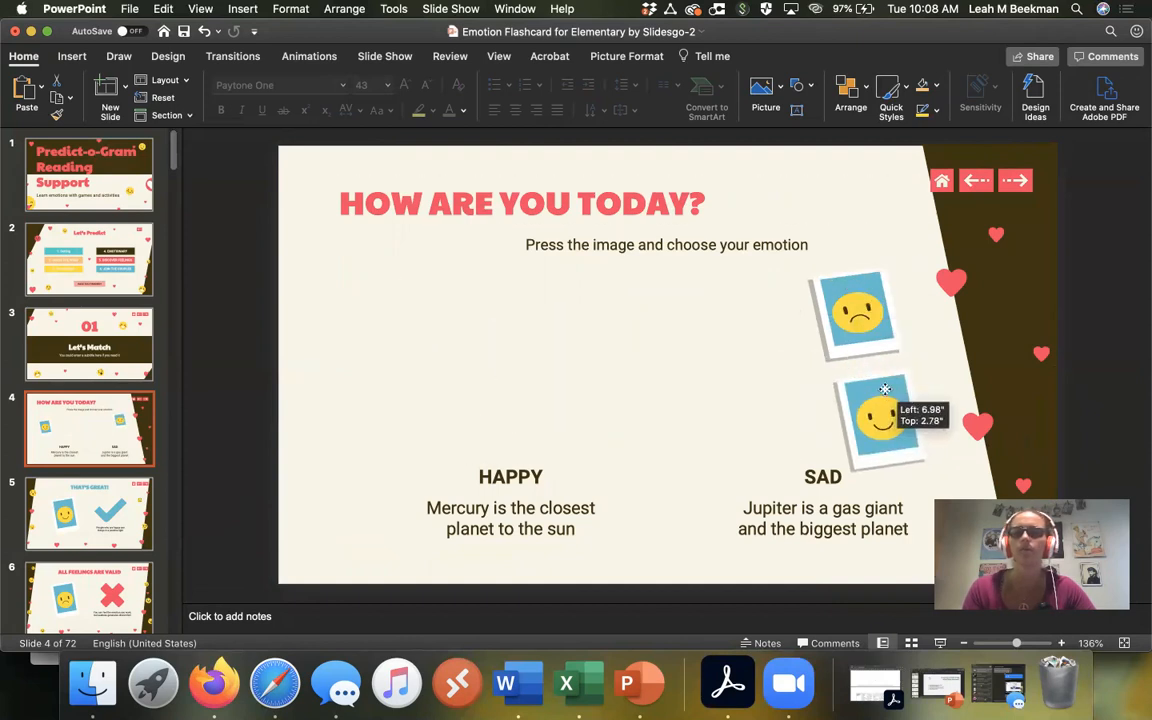
# Step: Delete both the Mercury and Jupiter description texts
pyautogui.click(500, 478)
pyautogui.click(451, 507)
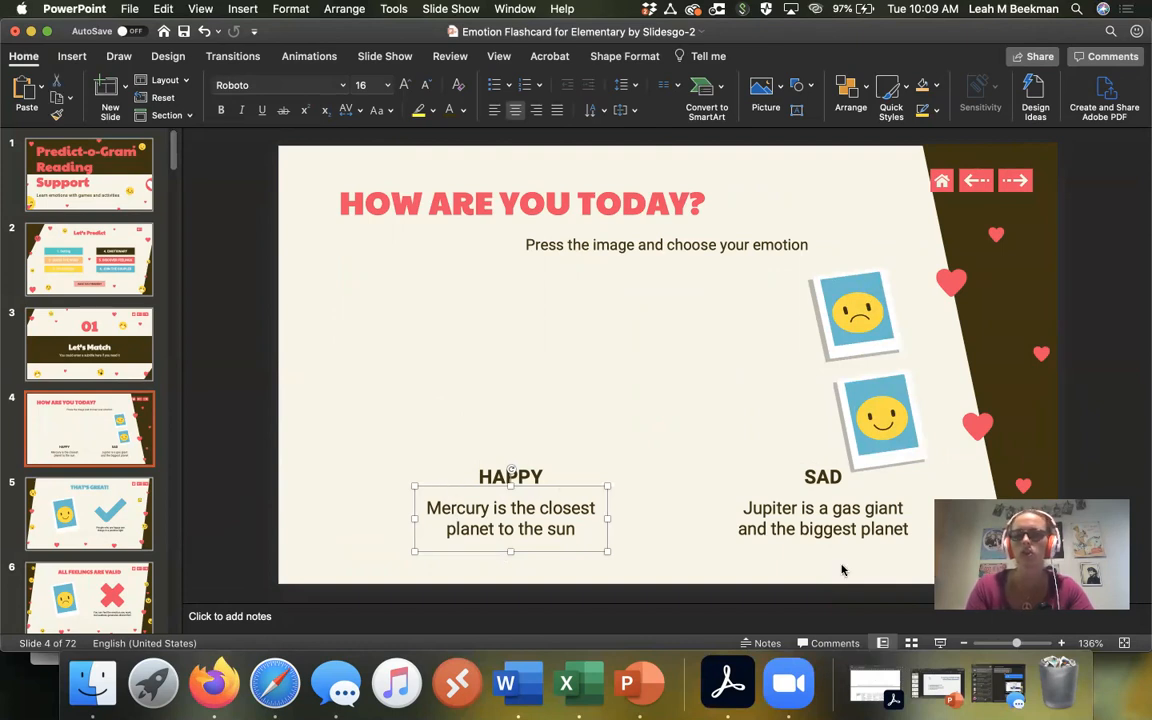
pyautogui.keyDown('shift'); pyautogui.click(785, 517); pyautogui.keyUp('shift')
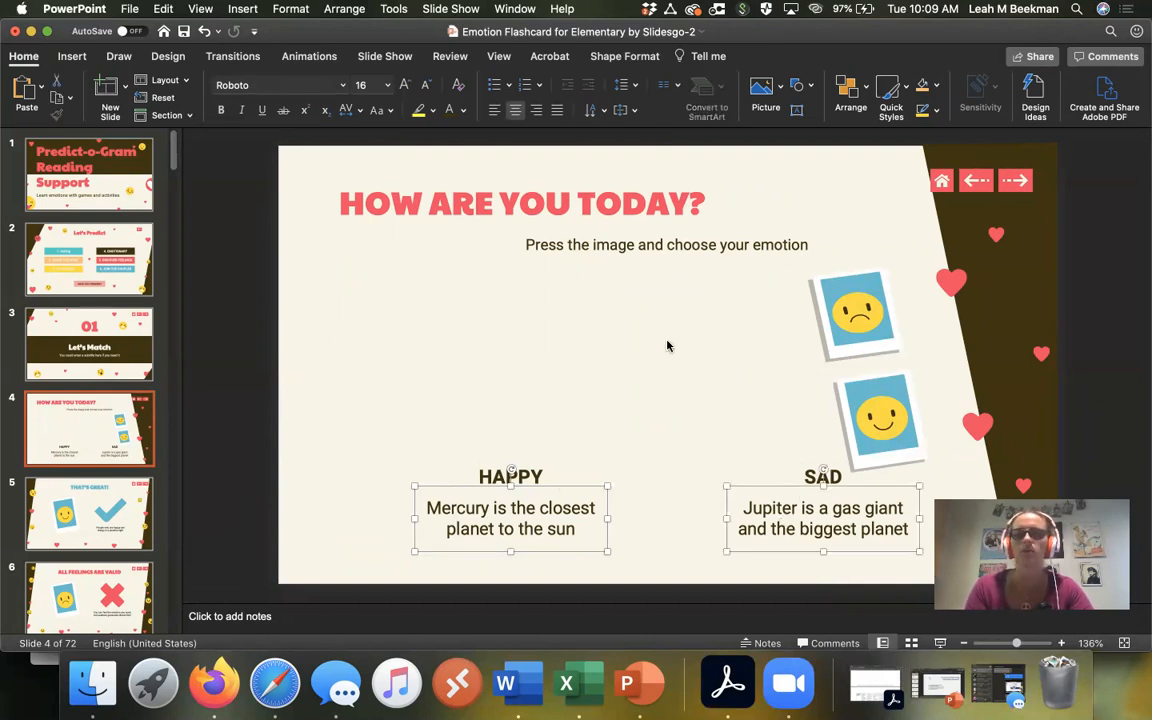
pyautogui.press('Delete')
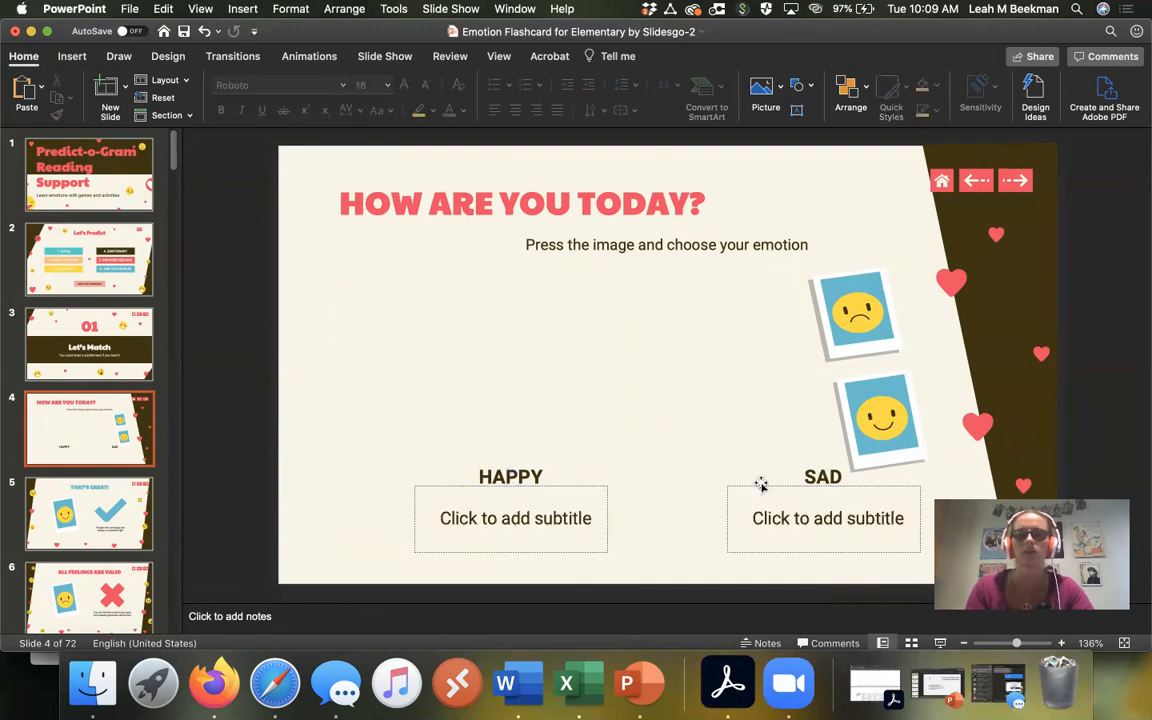
# Step: Remove the two empty subtitle placeholders and rename the HAPPY label to Swimmer
pyautogui.click(761, 486)
pyautogui.keyDown('shift'); pyautogui.click(437, 484); pyautogui.keyUp('shift')
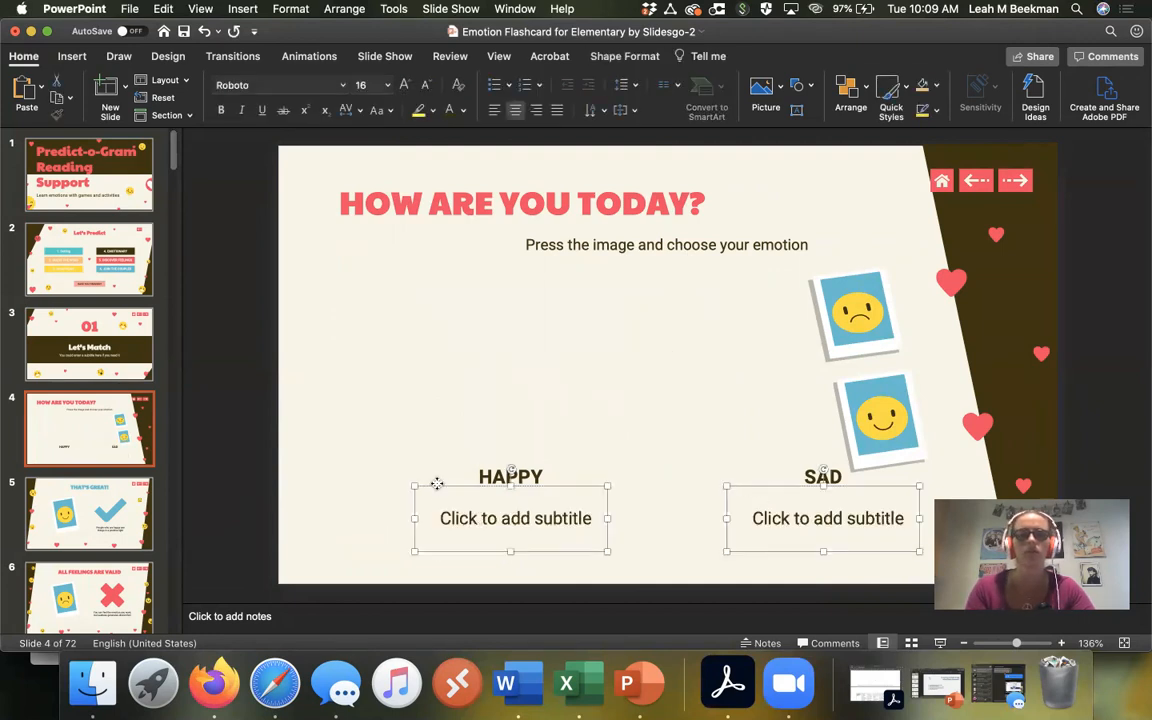
pyautogui.press('Delete')
pyautogui.click(511, 476)
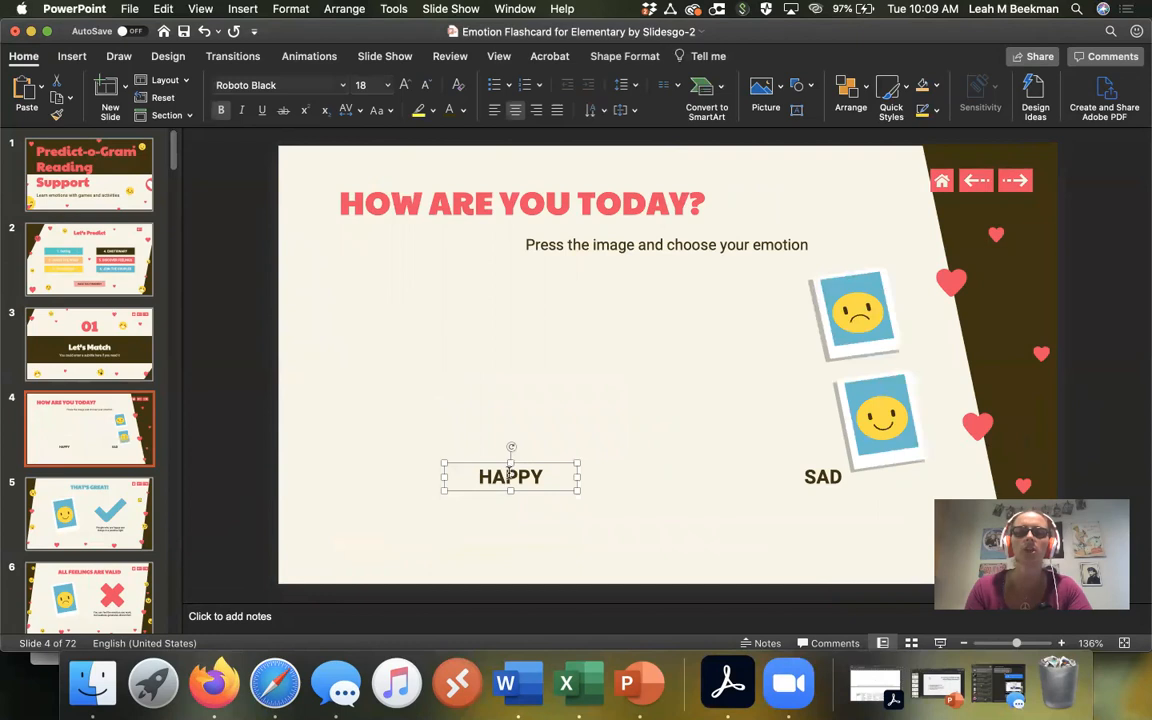
pyautogui.tripleClick(511, 476)
pyautogui.write('Swi')
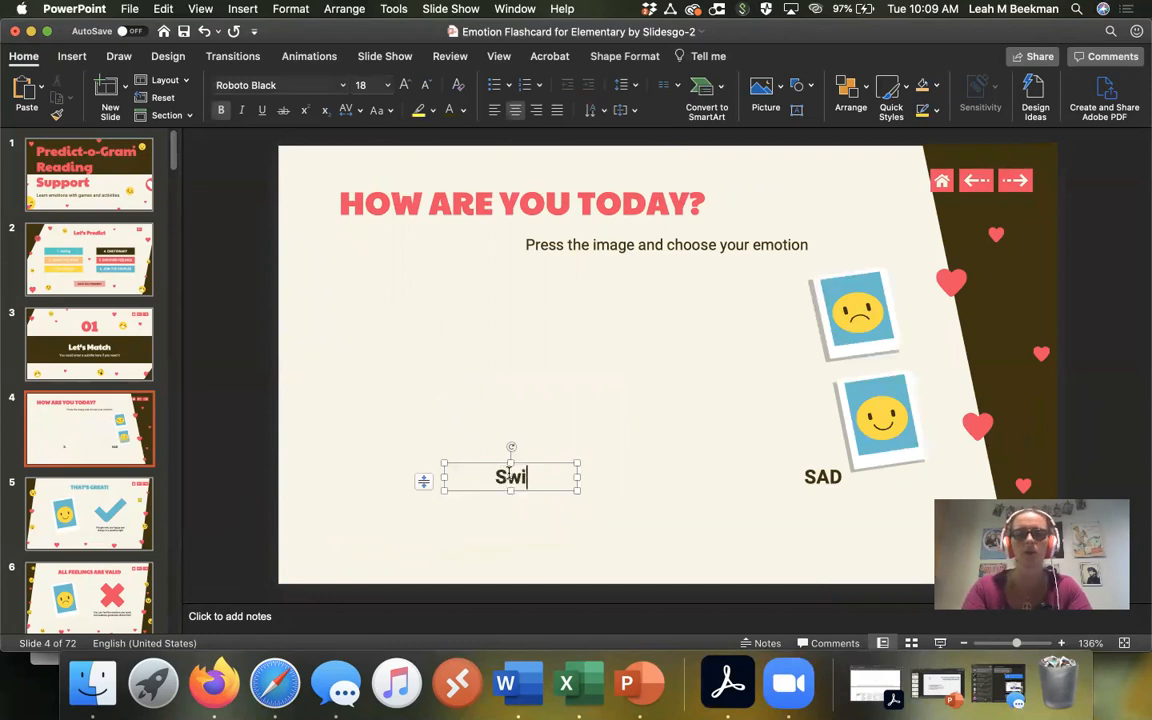
pyautogui.write('mmer')
pyautogui.press('Escape')
pyautogui.press('Escape')
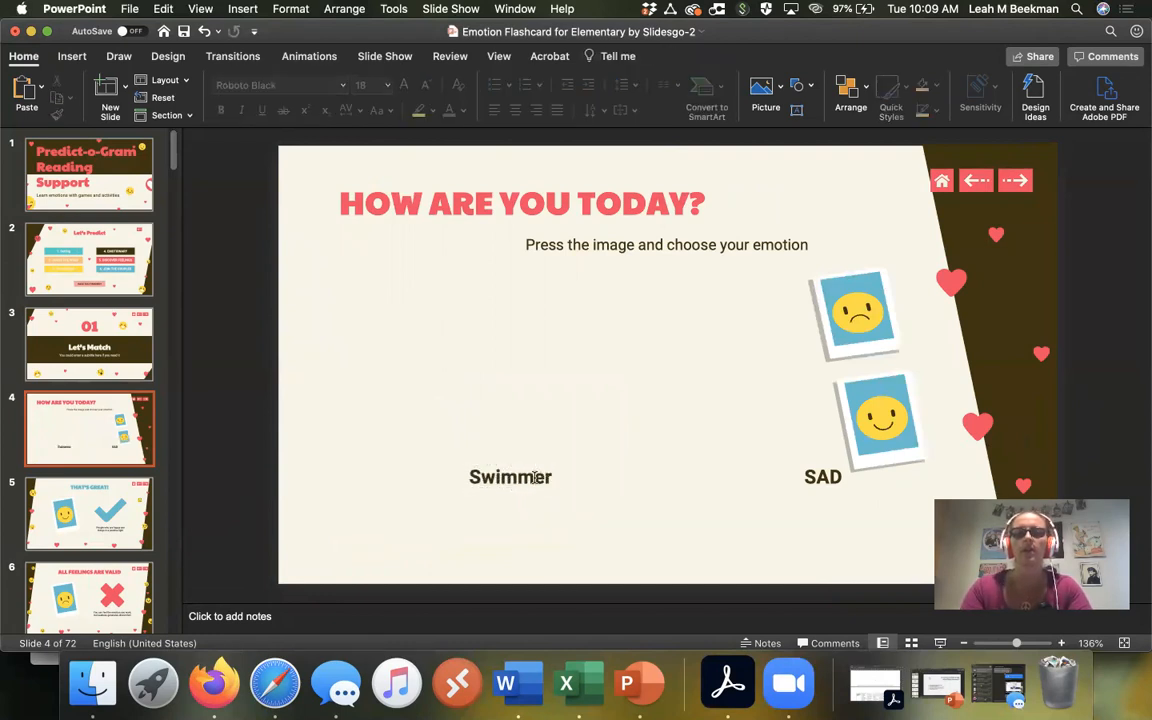
# Step: Copy the Swimmer label, paste a duplicate above it and rename it Hiker
pyautogui.click(536, 477)
pyautogui.rightClick(535, 461)
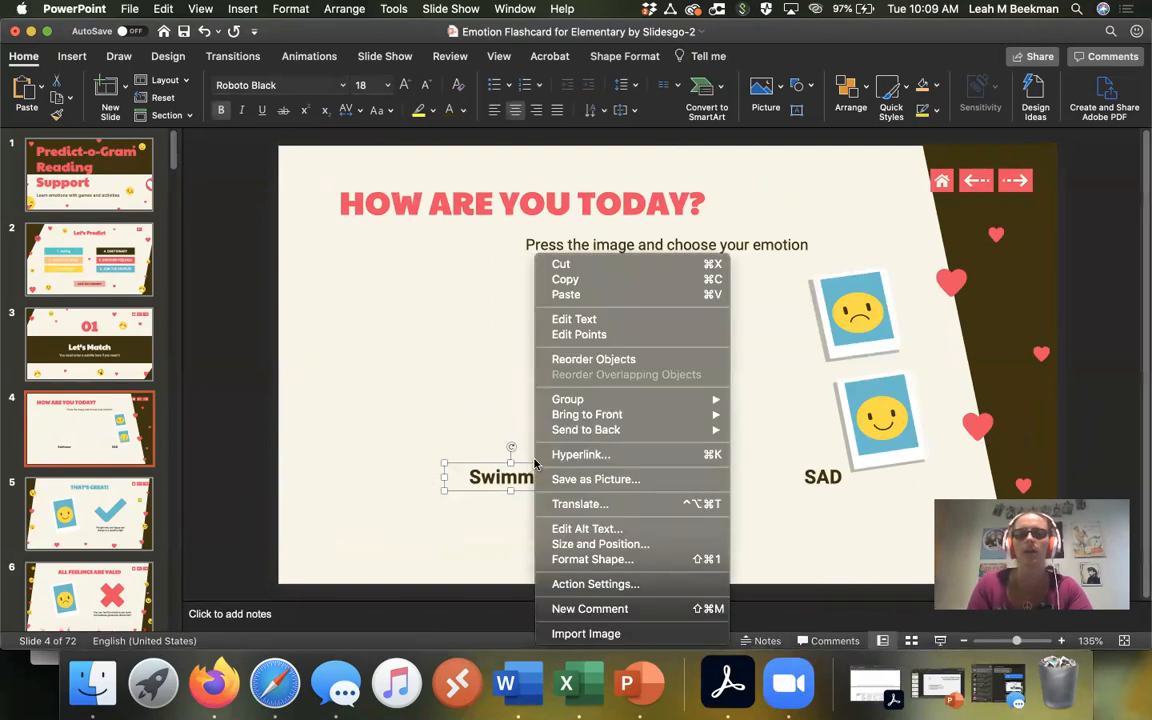
pyautogui.click(580, 277)
pyautogui.rightClick(596, 345)
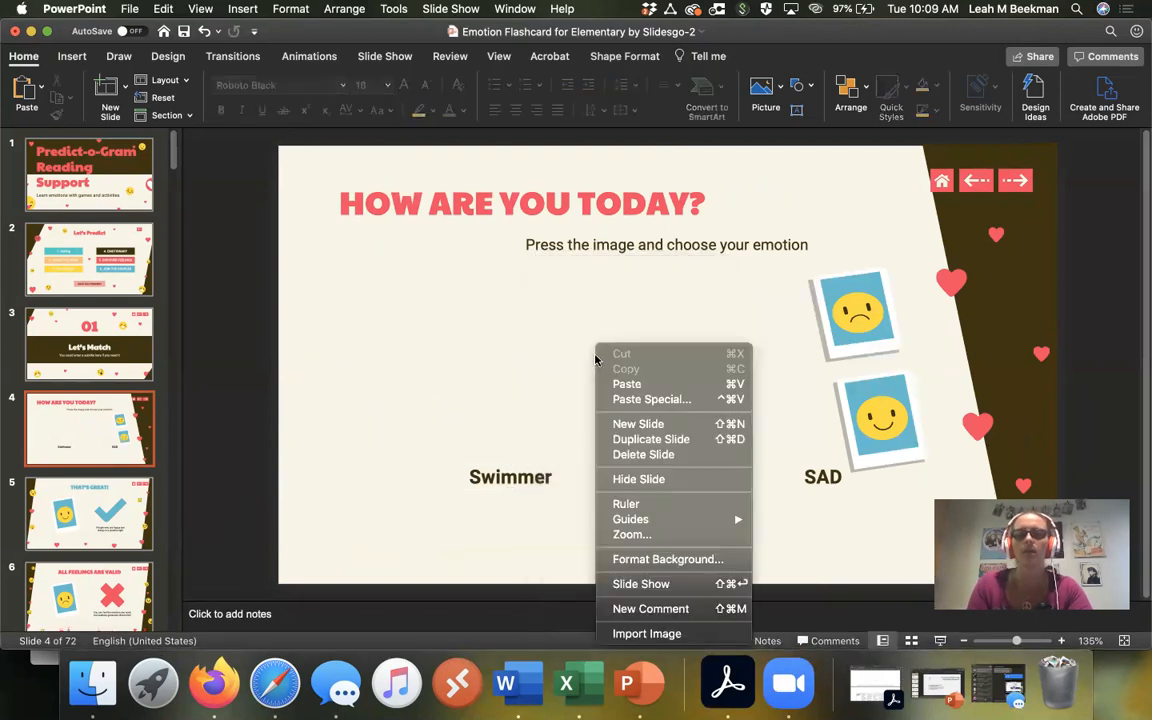
pyautogui.click(619, 383)
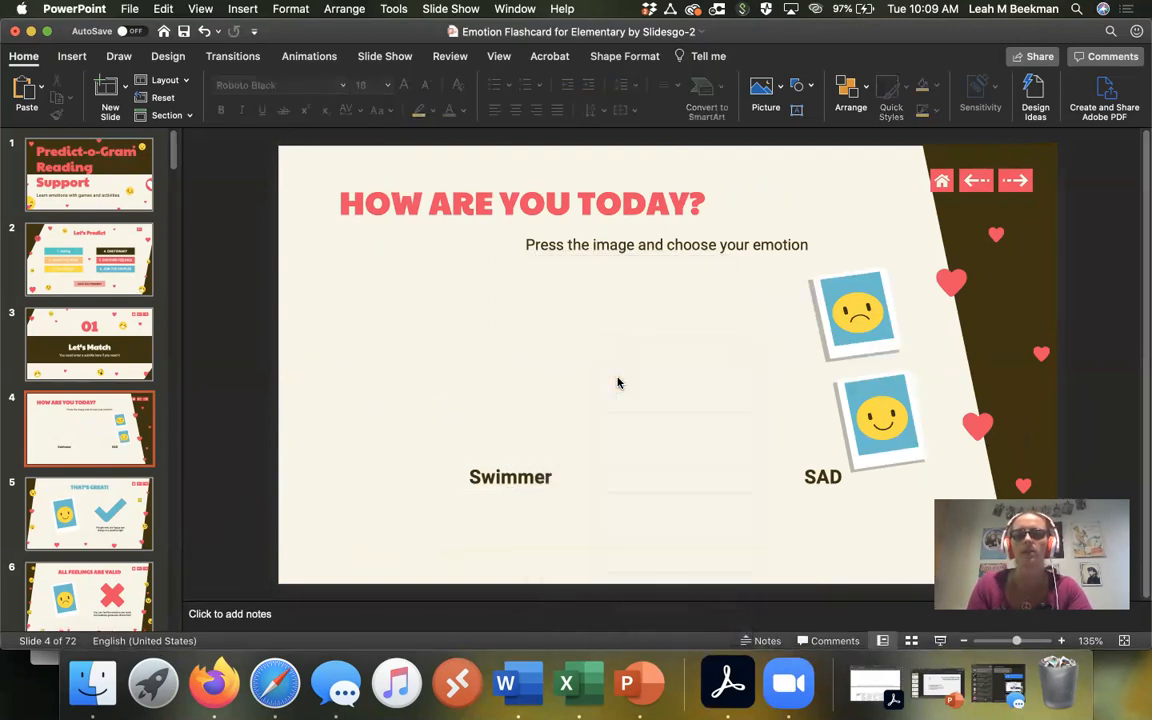
pyautogui.moveTo(540, 480); pyautogui.dragTo(525, 385)
pyautogui.tripleClick(525, 394)
pyautogui.write('Hike')
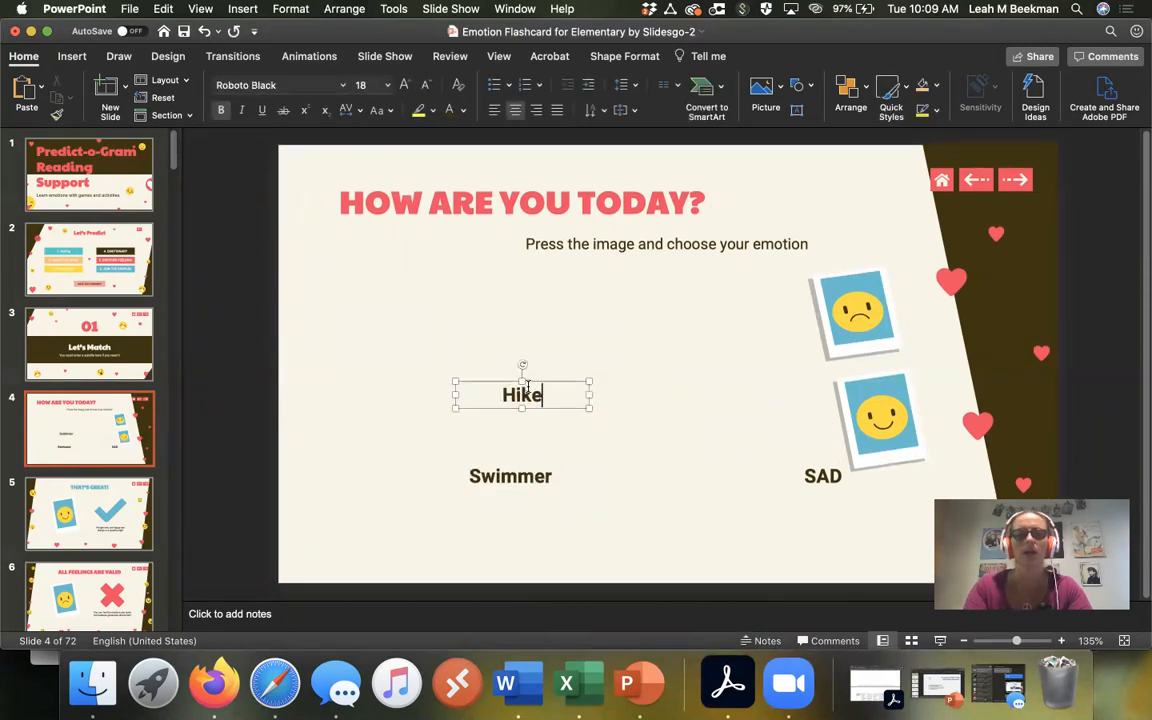
pyautogui.write('r')
pyautogui.click(580, 440)
# Step: Paste another Swimmer copy to the right and rename it Swimming
pyautogui.rightClick(574, 437)
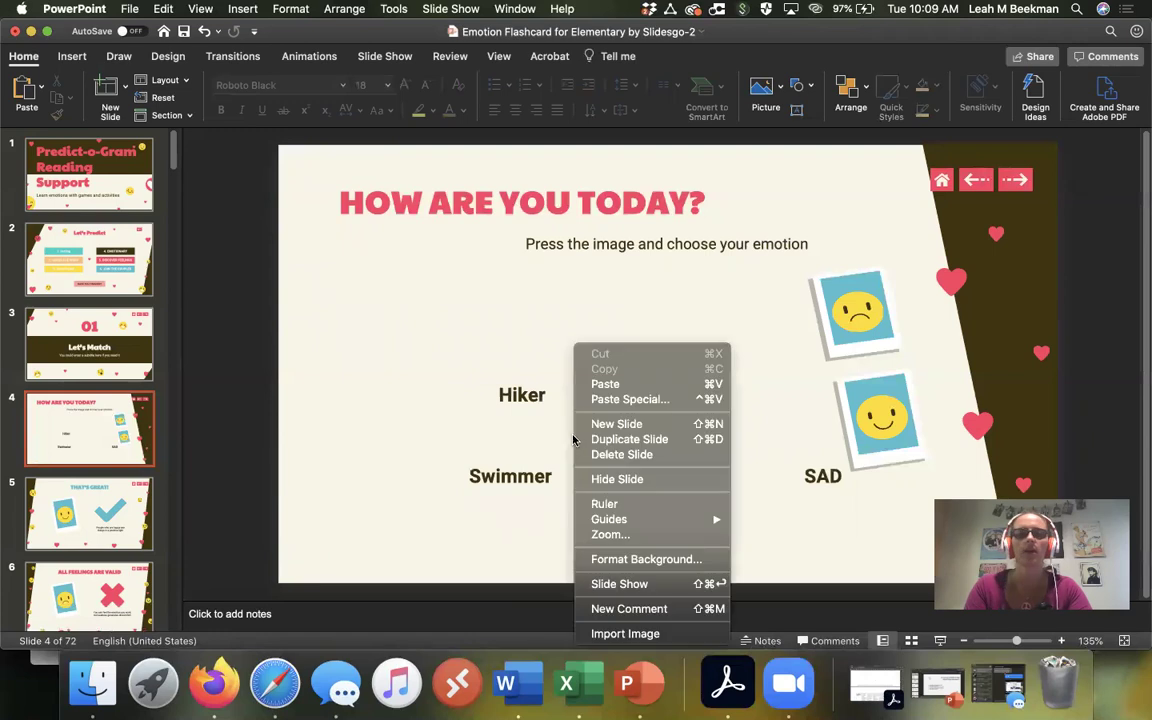
pyautogui.click(618, 383)
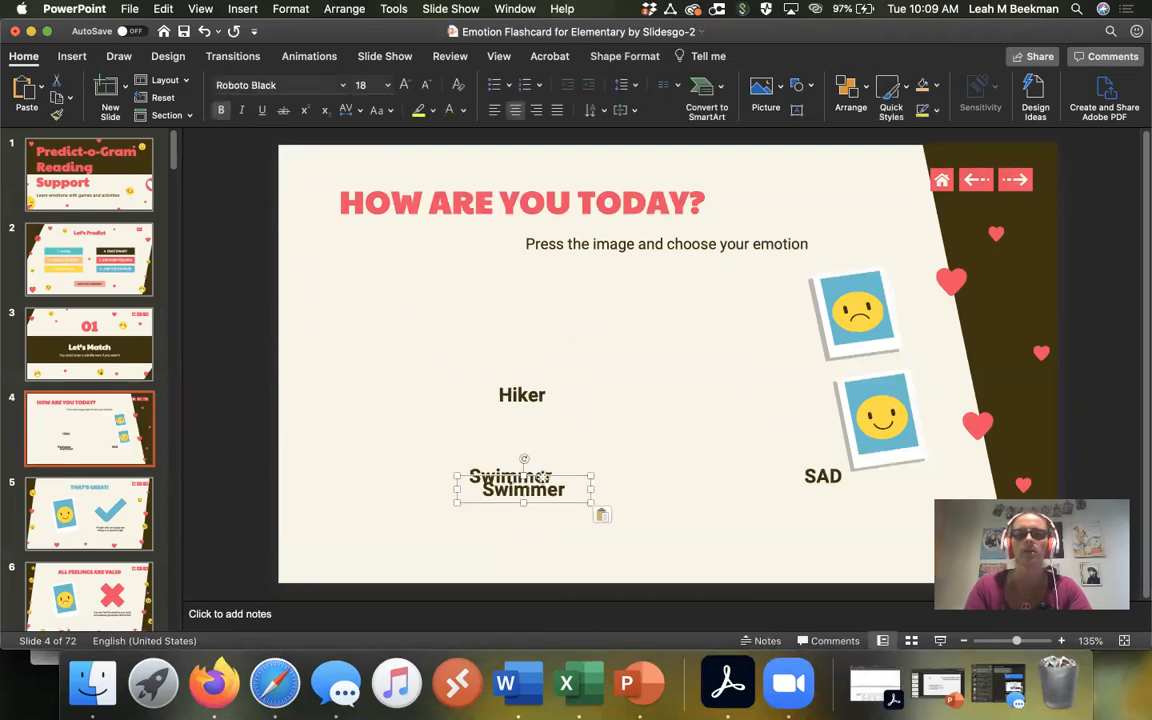
pyautogui.moveTo(524, 490); pyautogui.dragTo(655, 430)
pyautogui.tripleClick(652, 430)
pyautogui.write('S')
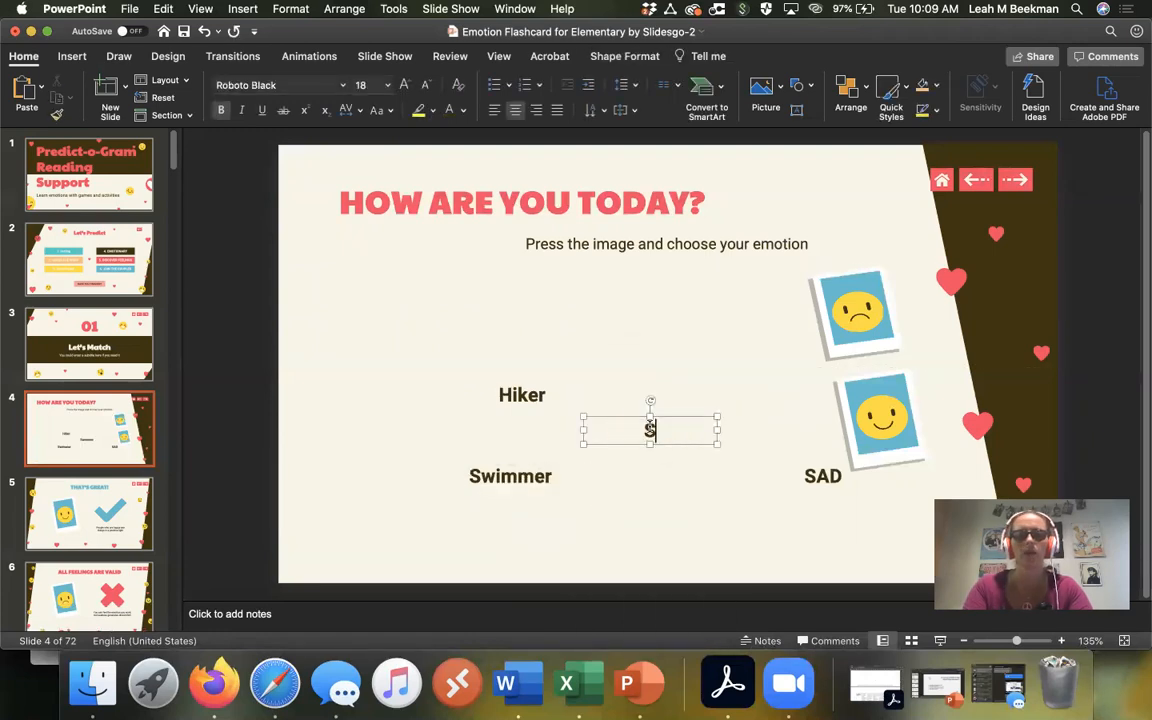
pyautogui.write('wimming')
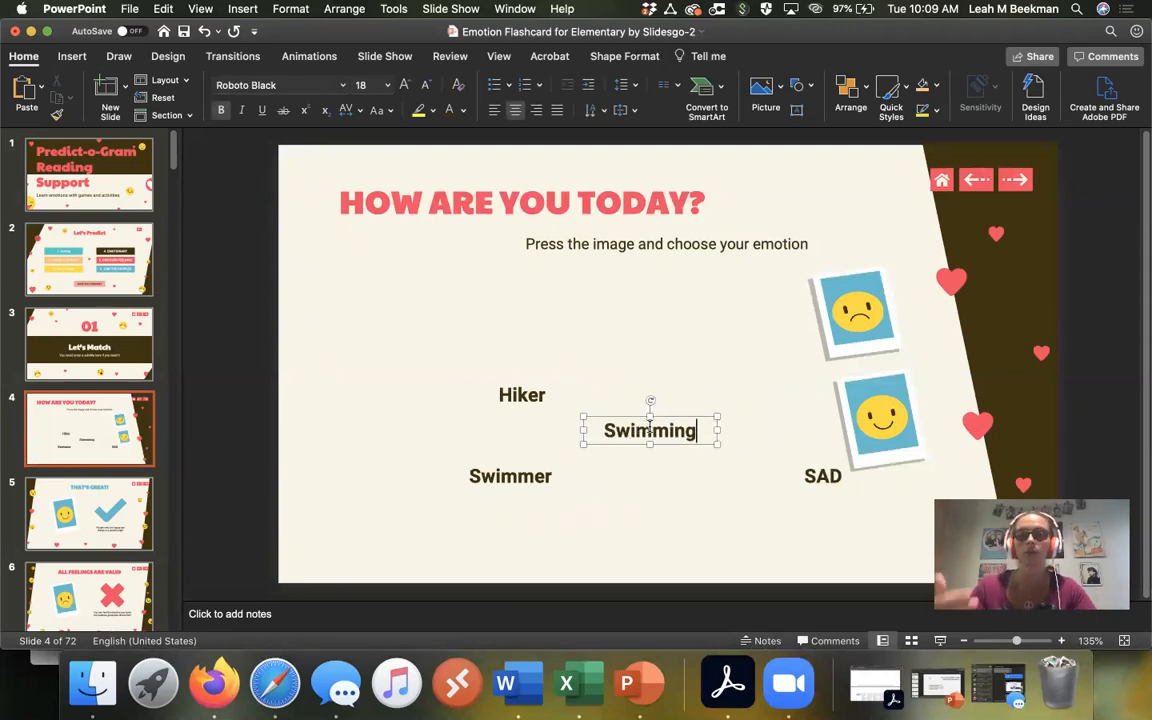
# Step: Arrange Hiker, Swimmer, Swimming and SAD into one left-hand column
pyautogui.click(510, 394)
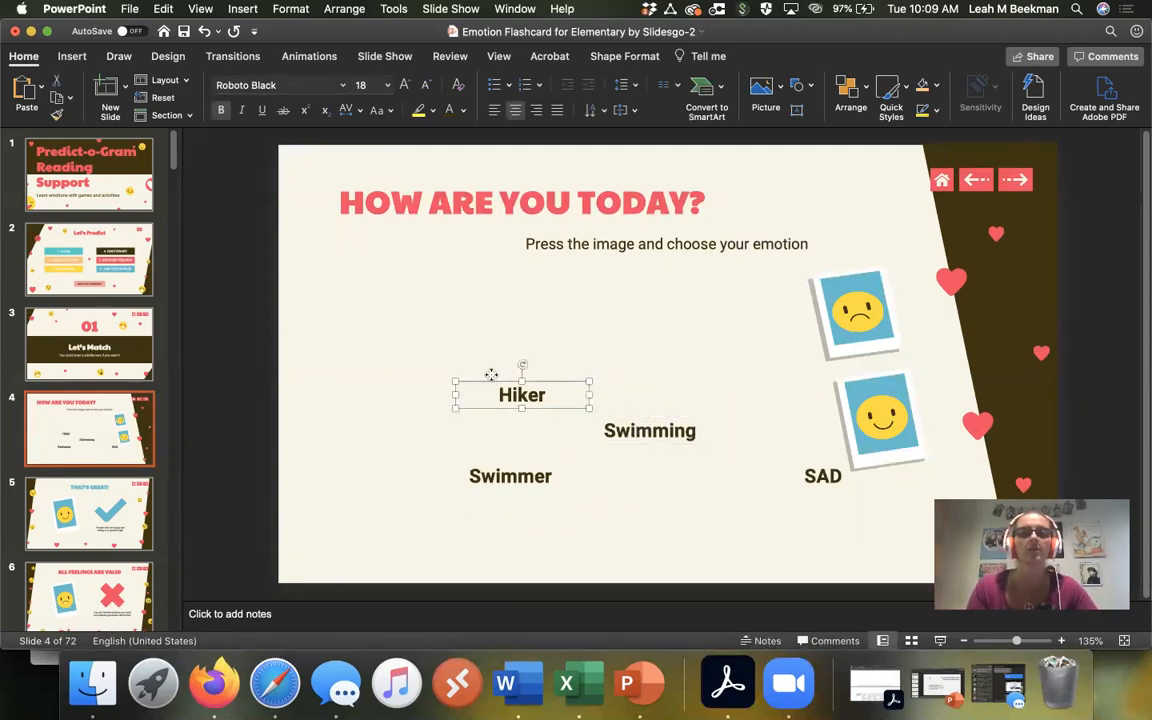
pyautogui.moveTo(491, 378); pyautogui.dragTo(352, 272)
pyautogui.click(513, 476)
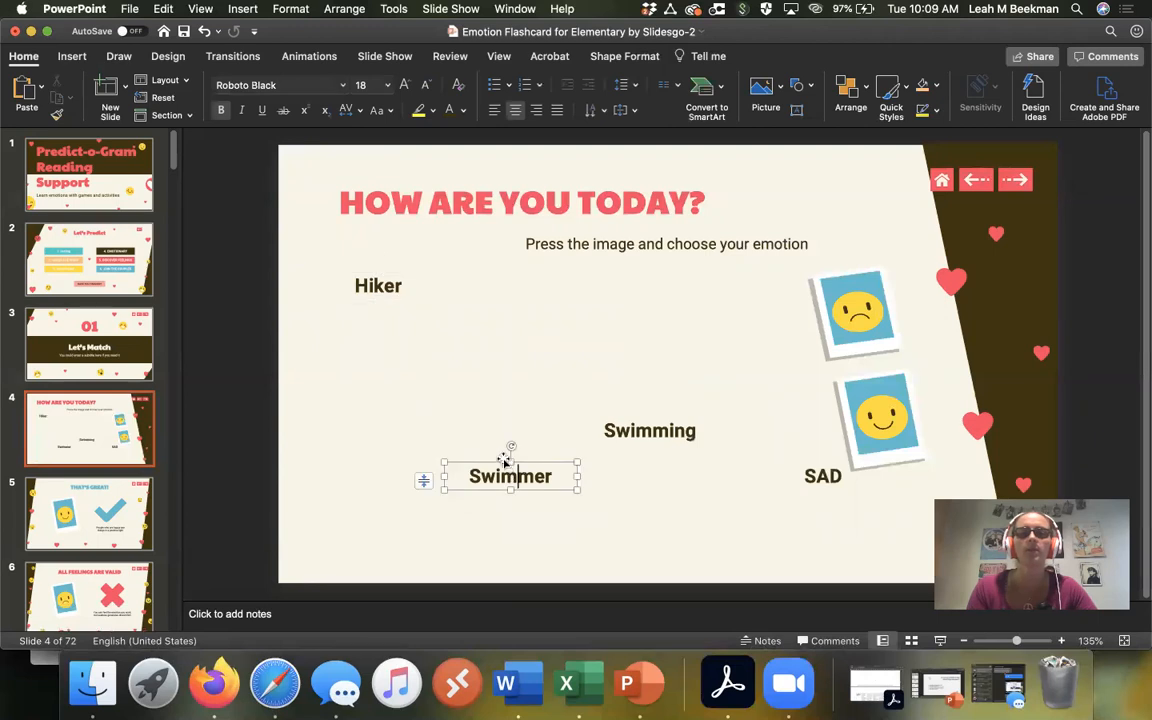
pyautogui.moveTo(502, 455); pyautogui.dragTo(366, 333)
pyautogui.click(610, 430)
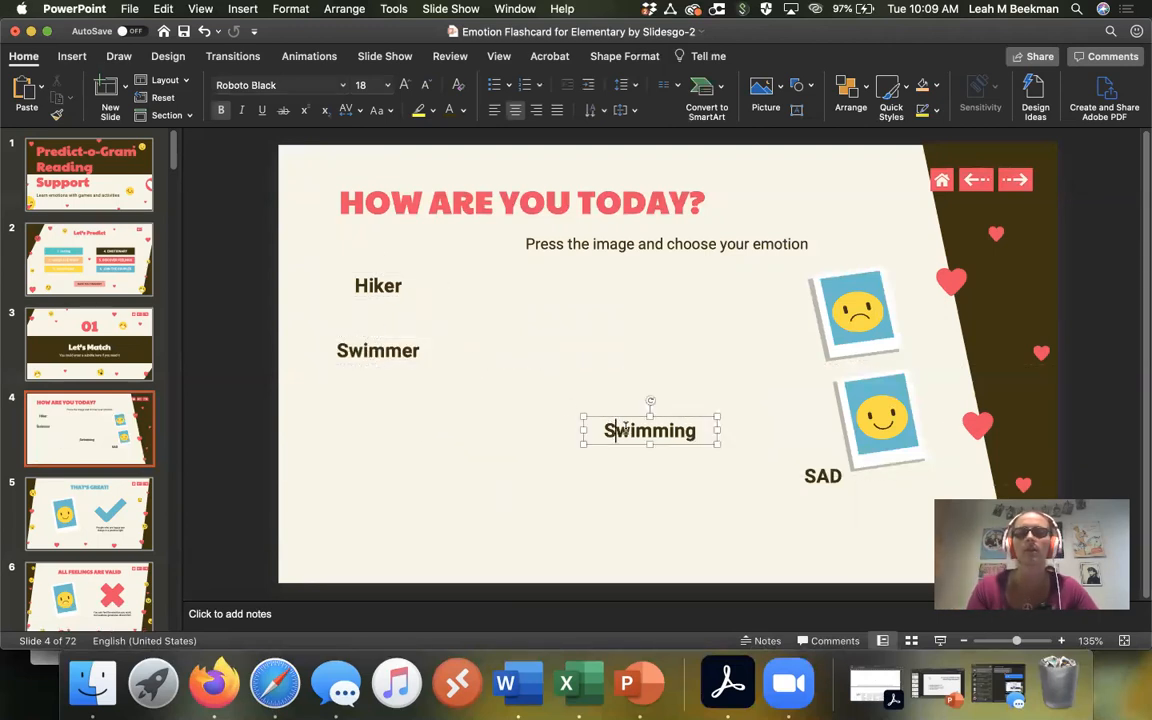
pyautogui.moveTo(650, 416); pyautogui.dragTo(378, 386)
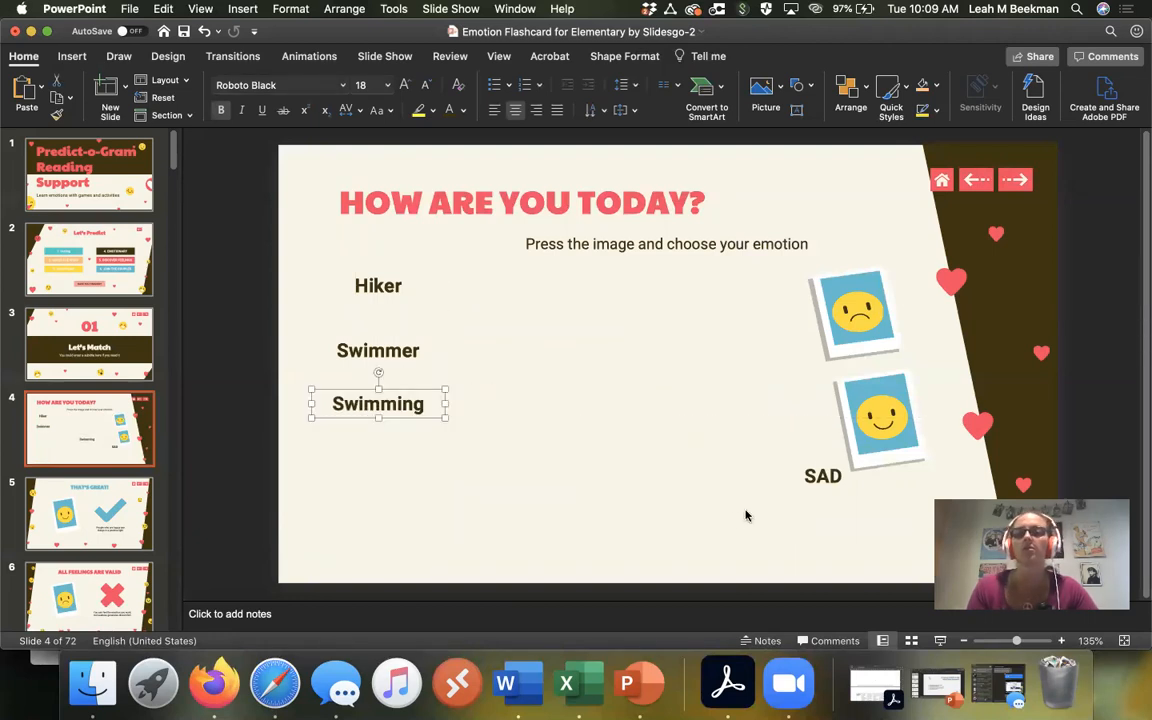
pyautogui.click(823, 476)
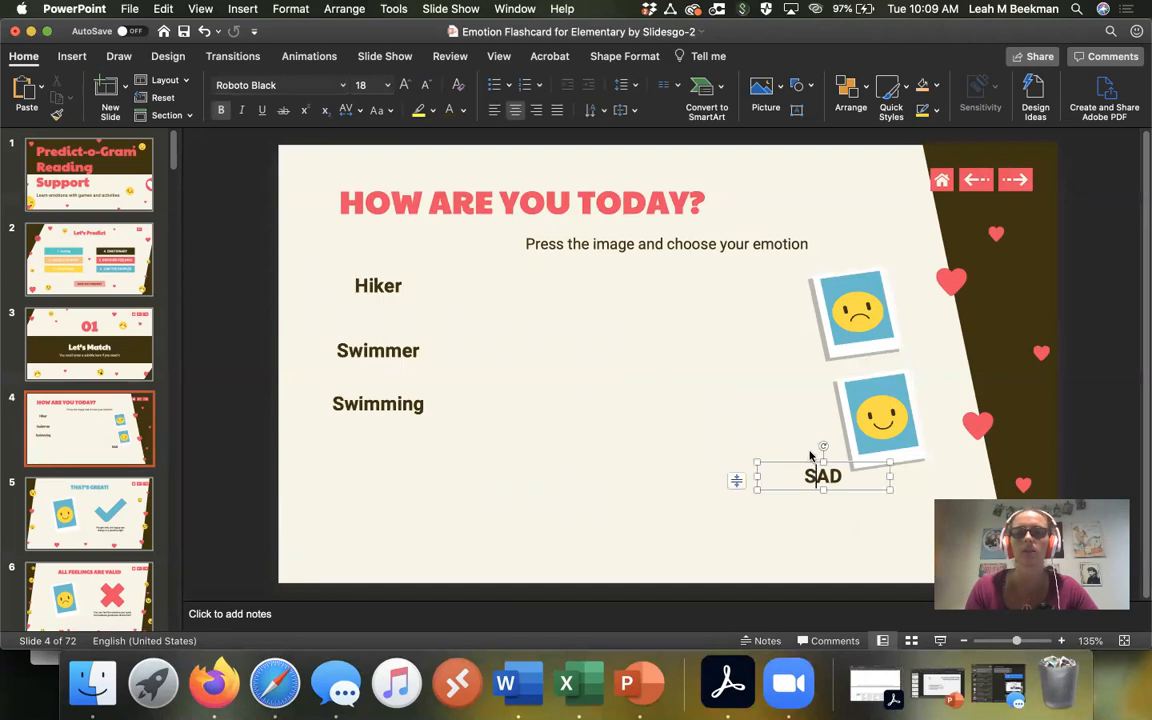
pyautogui.moveTo(805, 460); pyautogui.dragTo(357, 445)
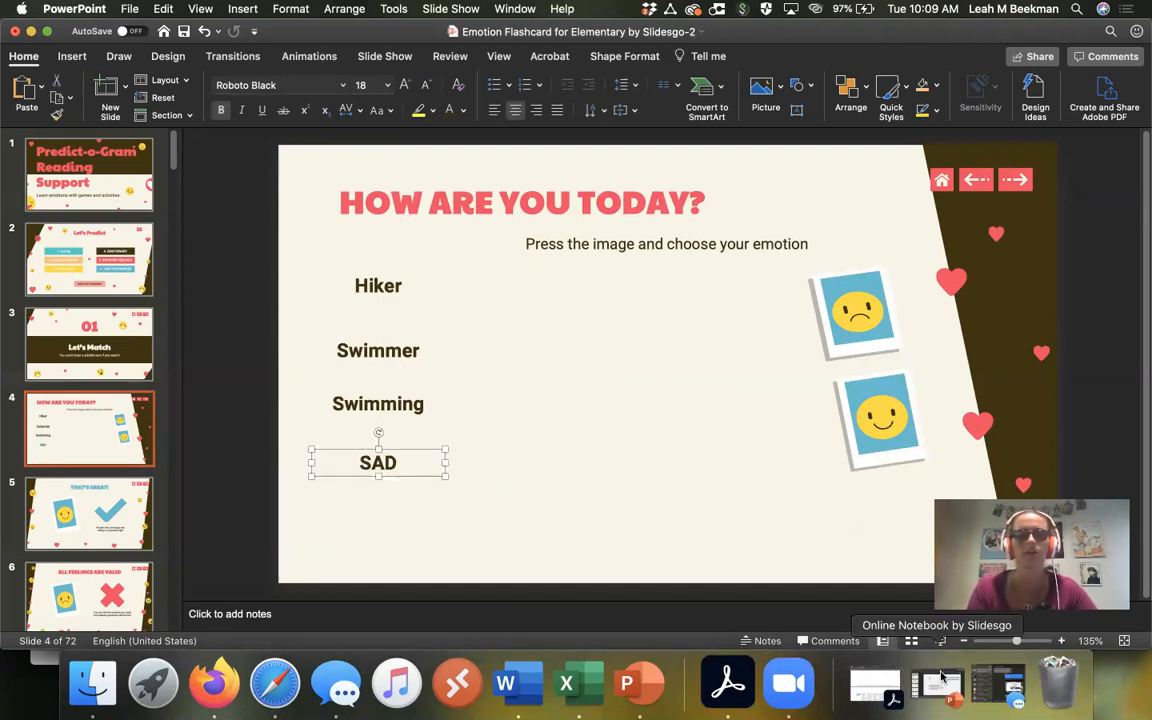
pyautogui.moveTo(357, 40); pyautogui.dragTo(367, 42)
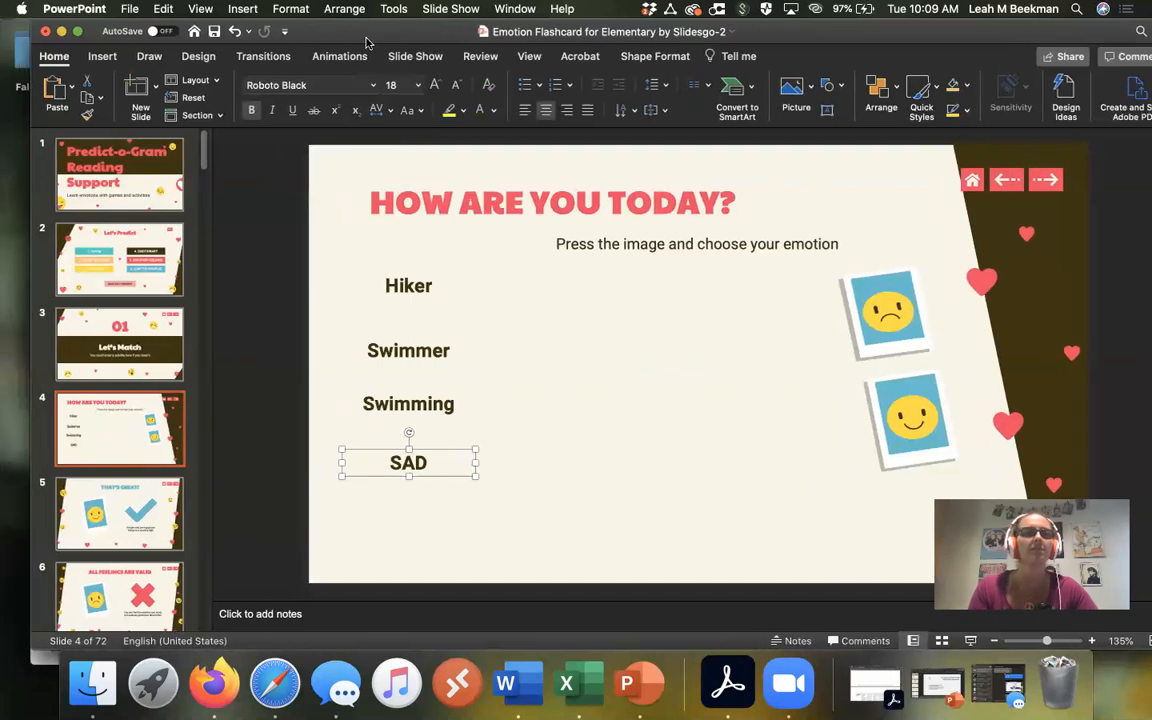
# Step: Paste three Swimmer copies and line them up as a second column beside the left one
pyautogui.rightClick(604, 352)
pyautogui.click(628, 346)
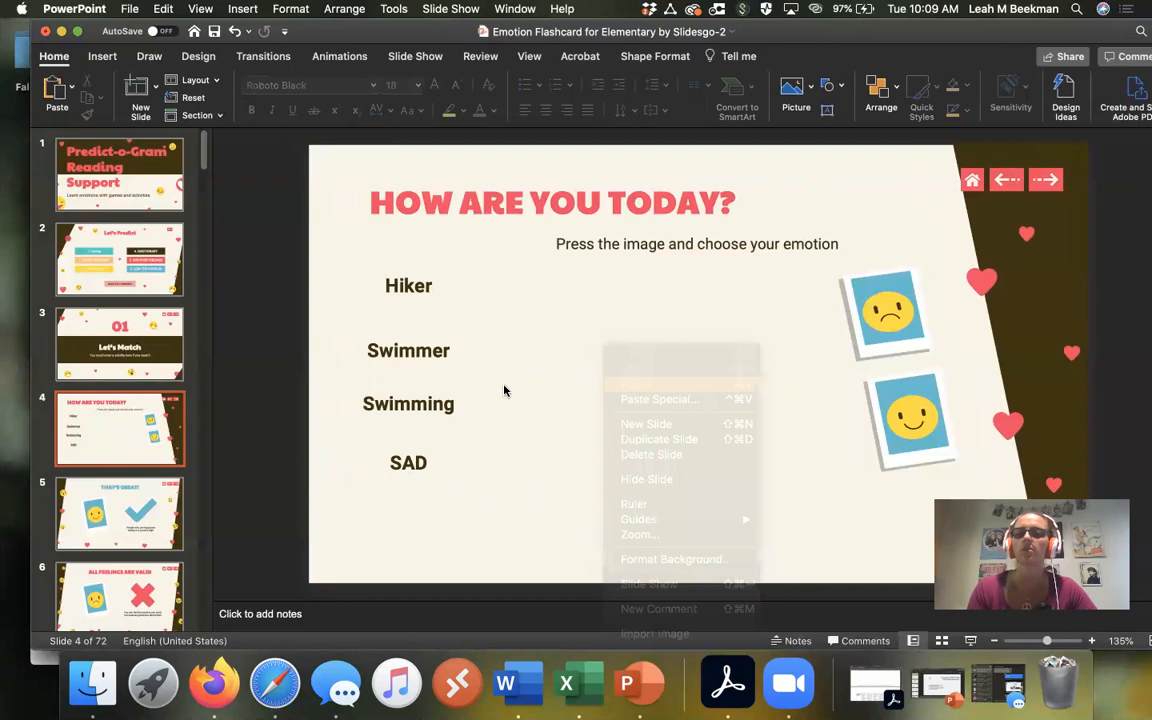
pyautogui.moveTo(514, 457); pyautogui.dragTo(547, 268)
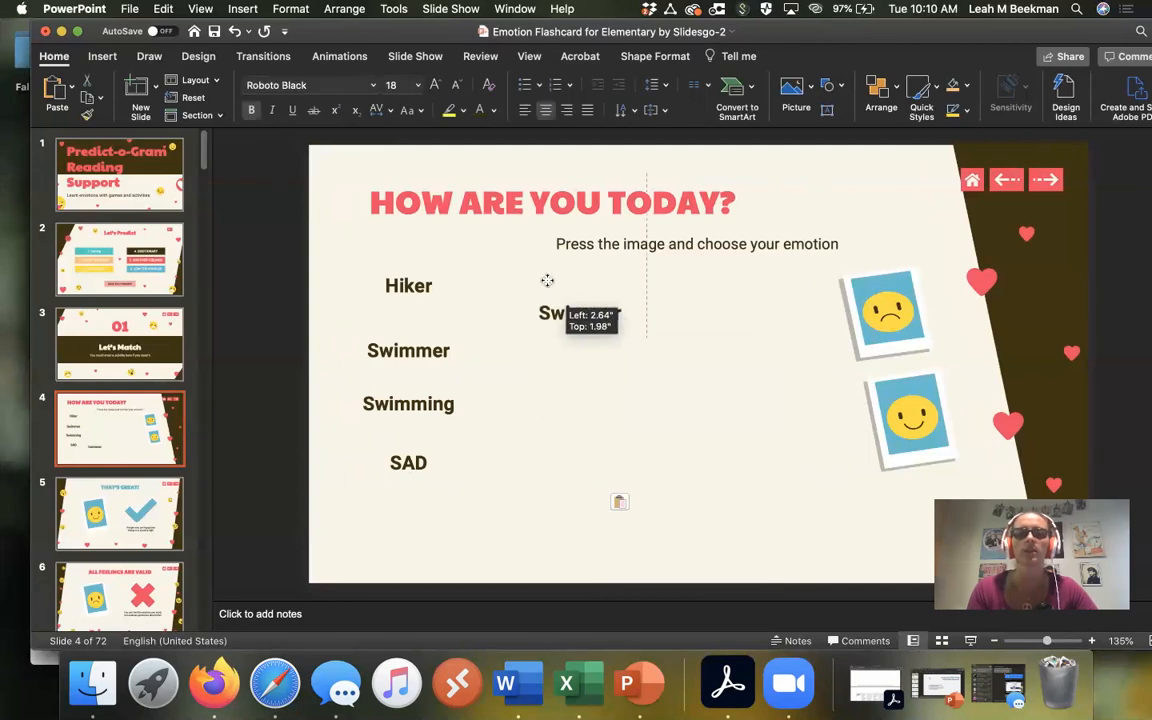
pyautogui.rightClick(547, 349)
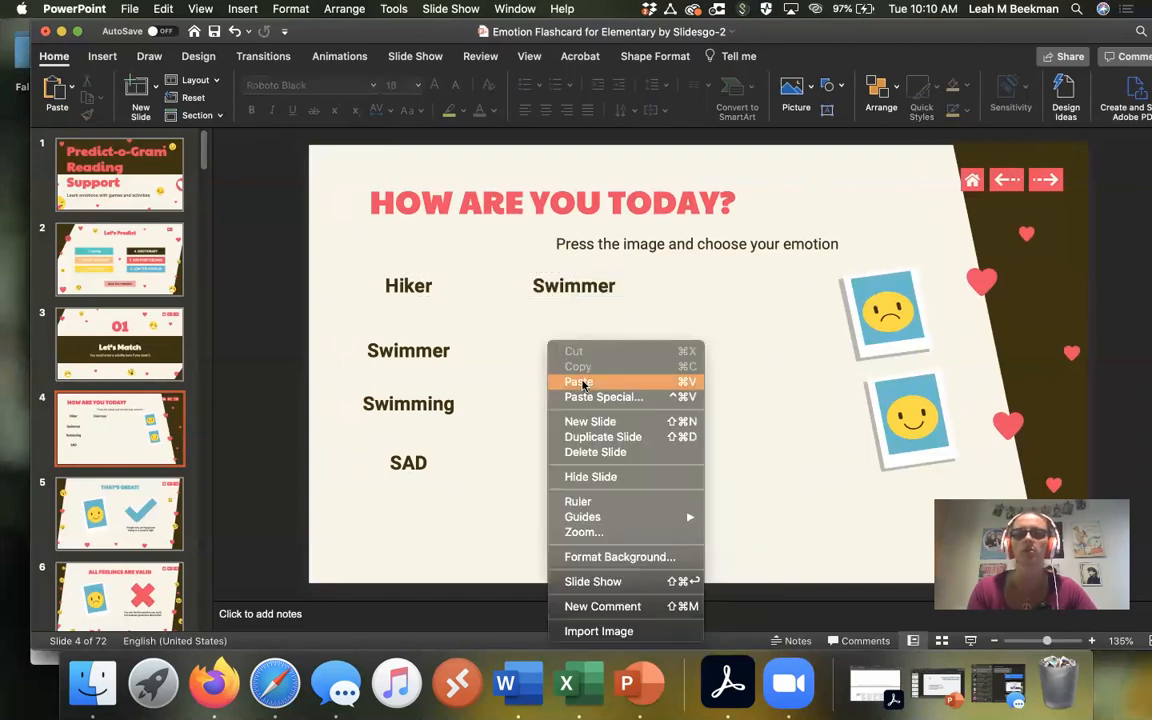
pyautogui.click(570, 345)
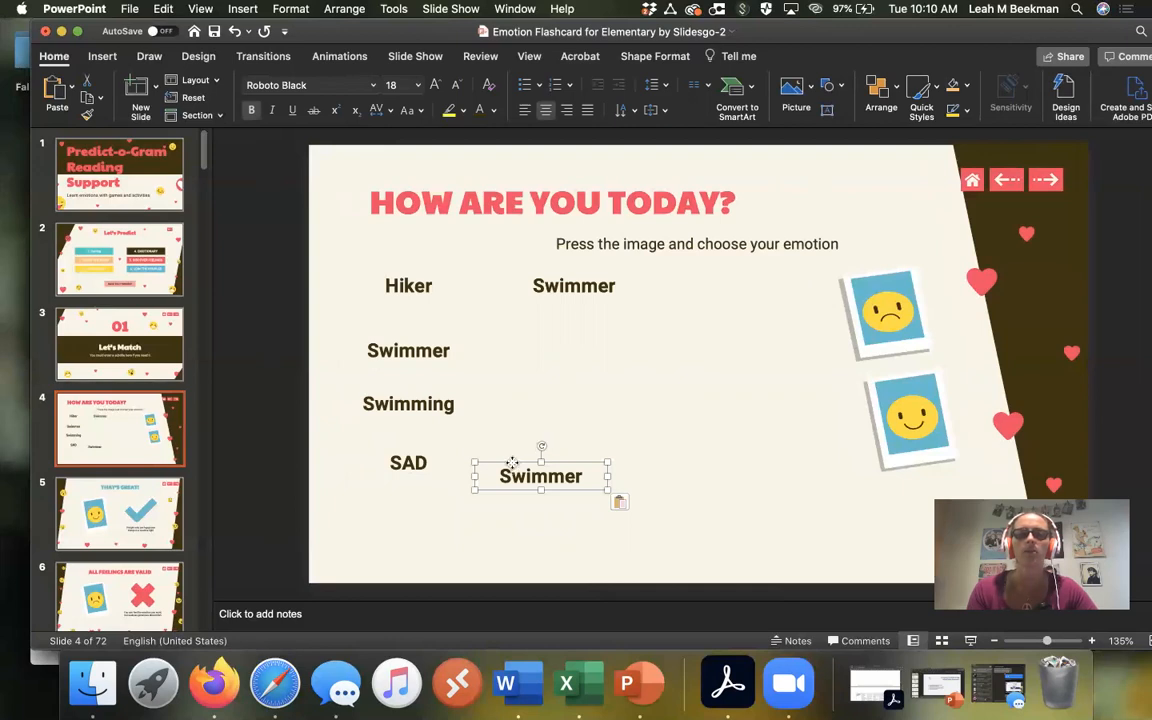
pyautogui.moveTo(511, 462); pyautogui.dragTo(545, 340)
pyautogui.rightClick(545, 345)
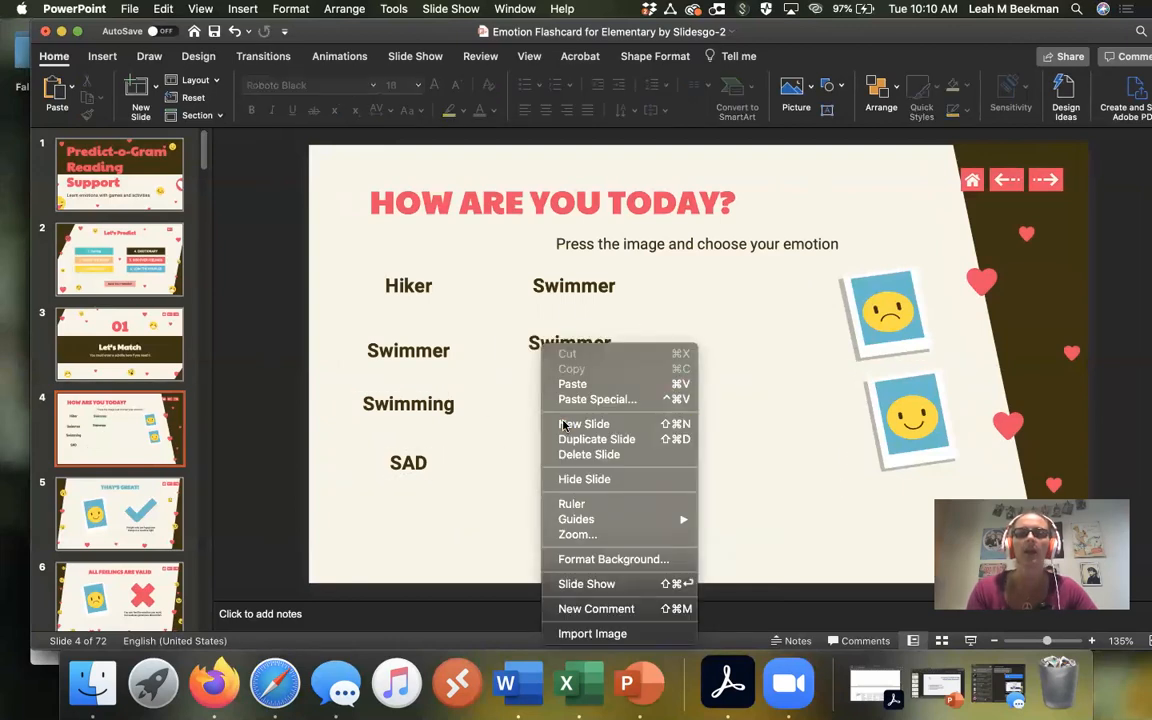
pyautogui.click(572, 384)
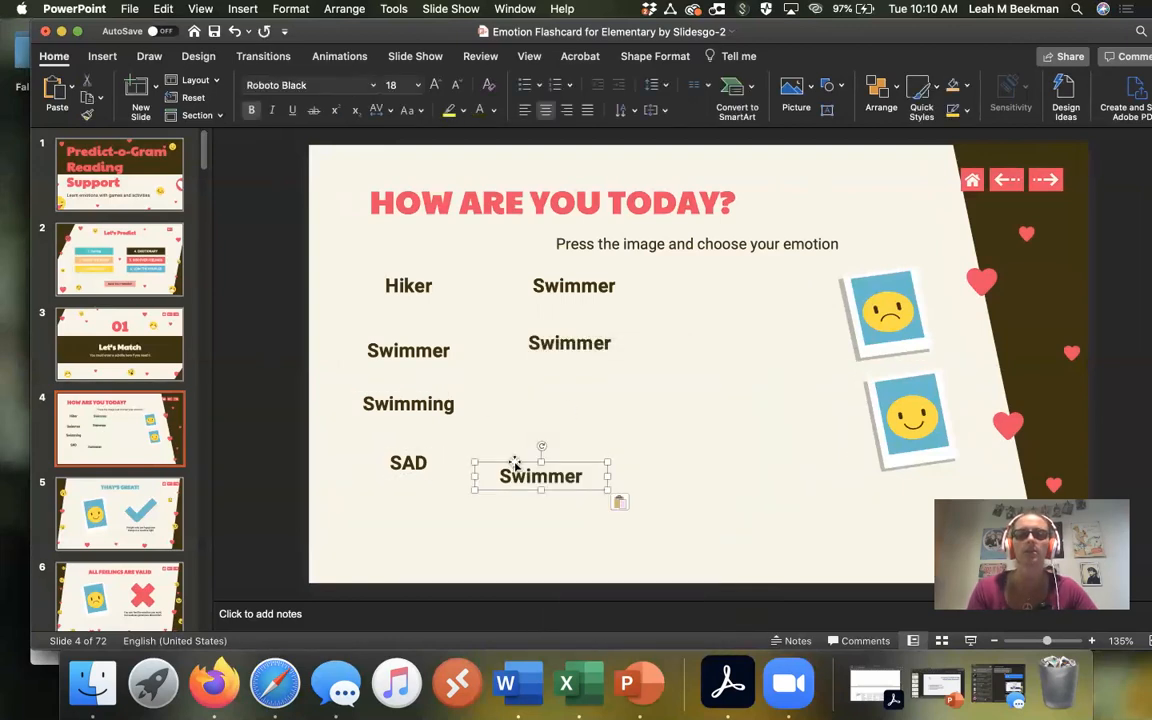
pyautogui.moveTo(514, 464); pyautogui.dragTo(540, 400)
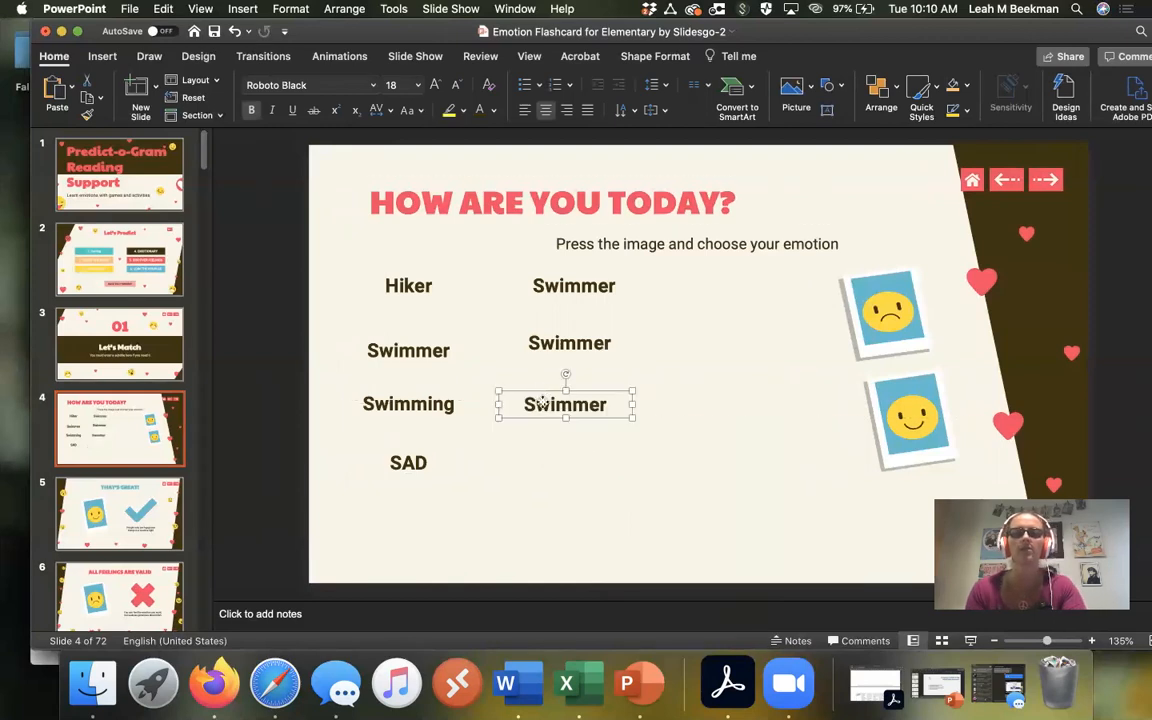
# Step: Remove the stray empty text box and retype the third-row Swimmer as Park
pyautogui.doubleClick(540, 402)
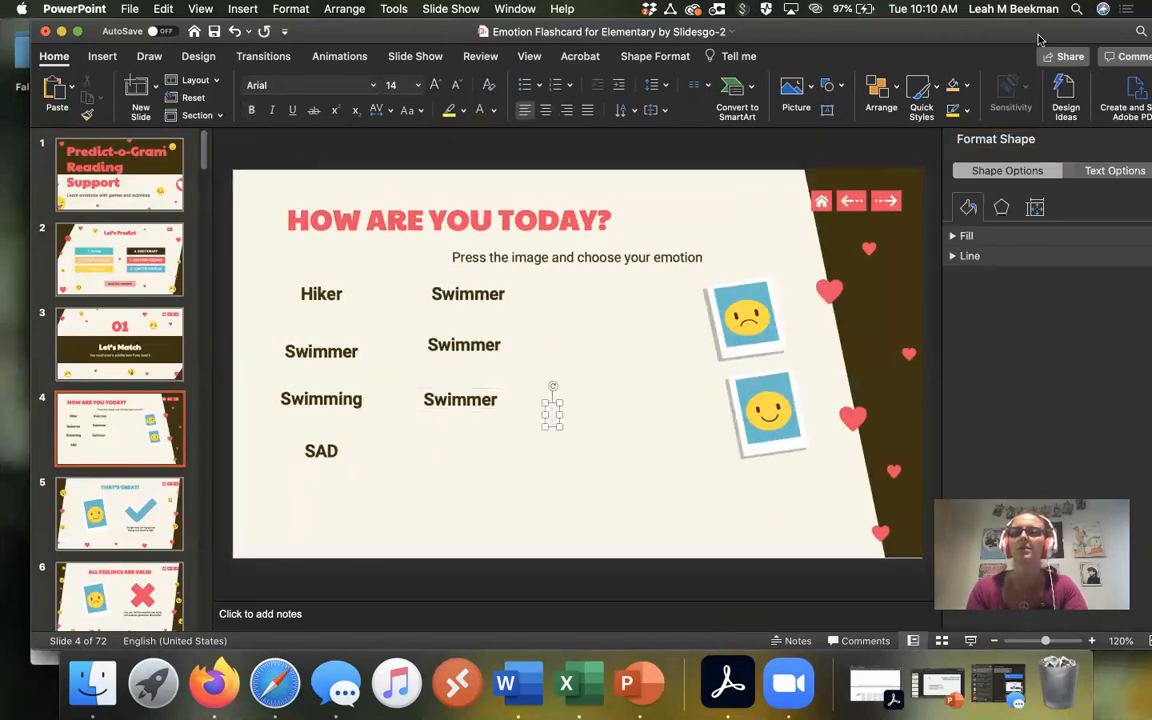
pyautogui.click(1103, 143)
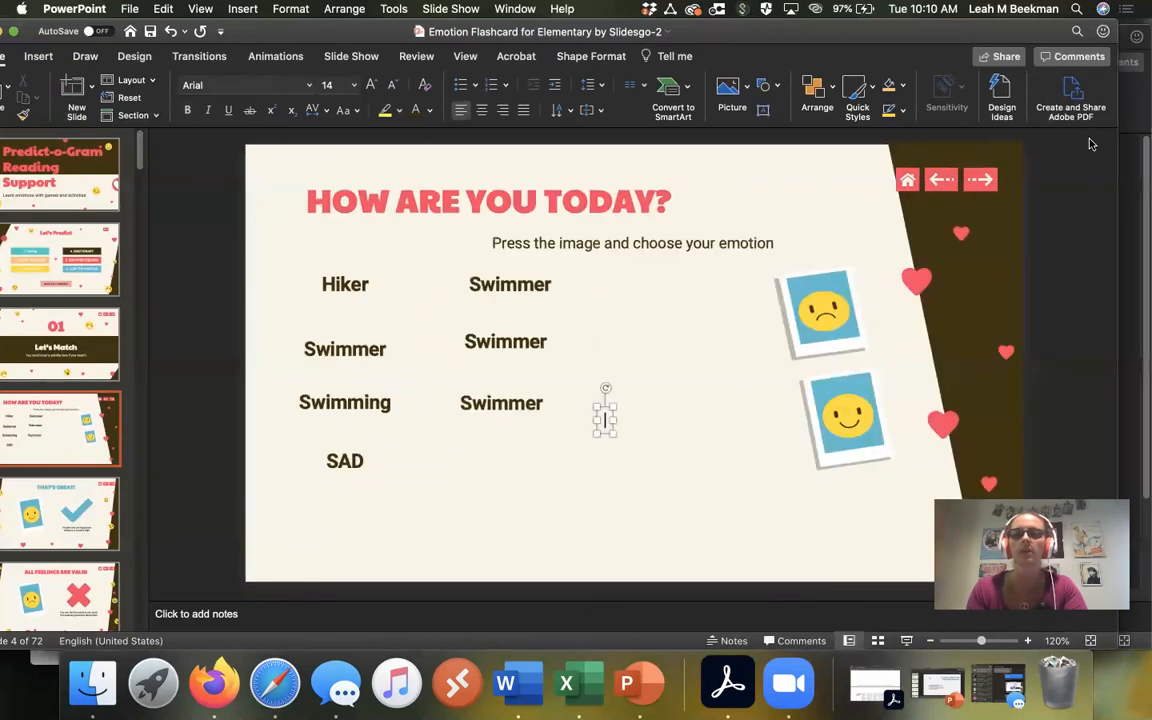
pyautogui.click(507, 398)
pyautogui.tripleClick(507, 398)
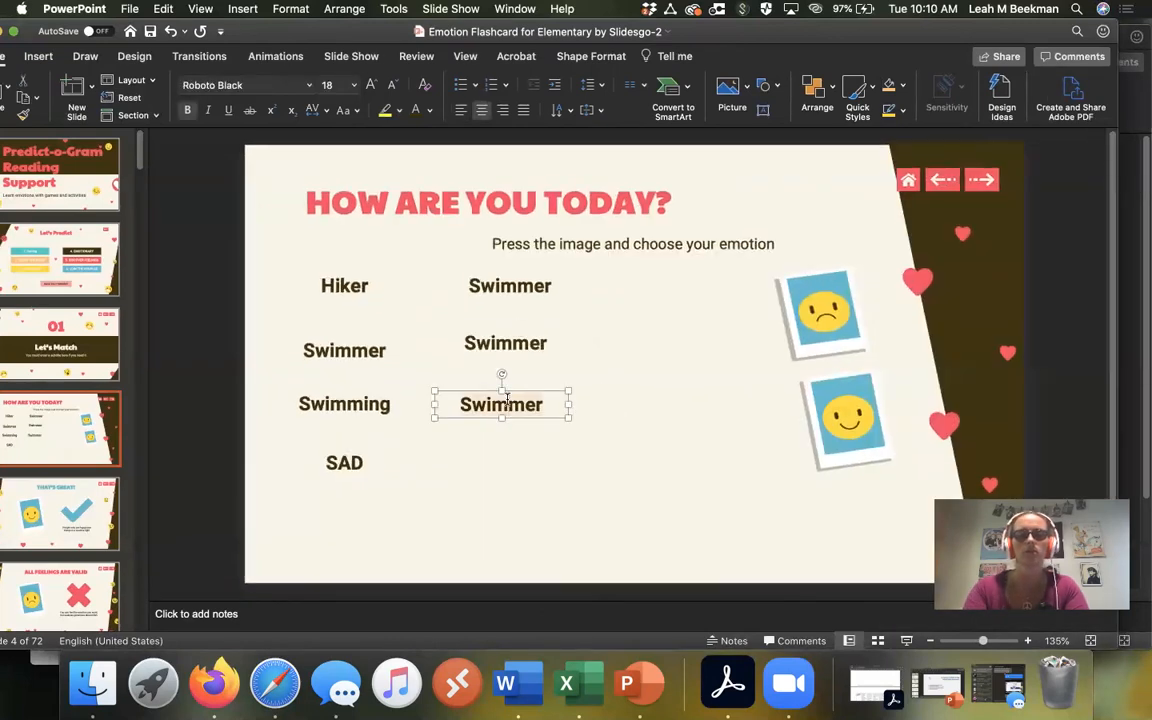
pyautogui.write('Park')
# Step: Paste another Swimmer copy, rename it Beach and place it below SAD
pyautogui.rightClick(470, 435)
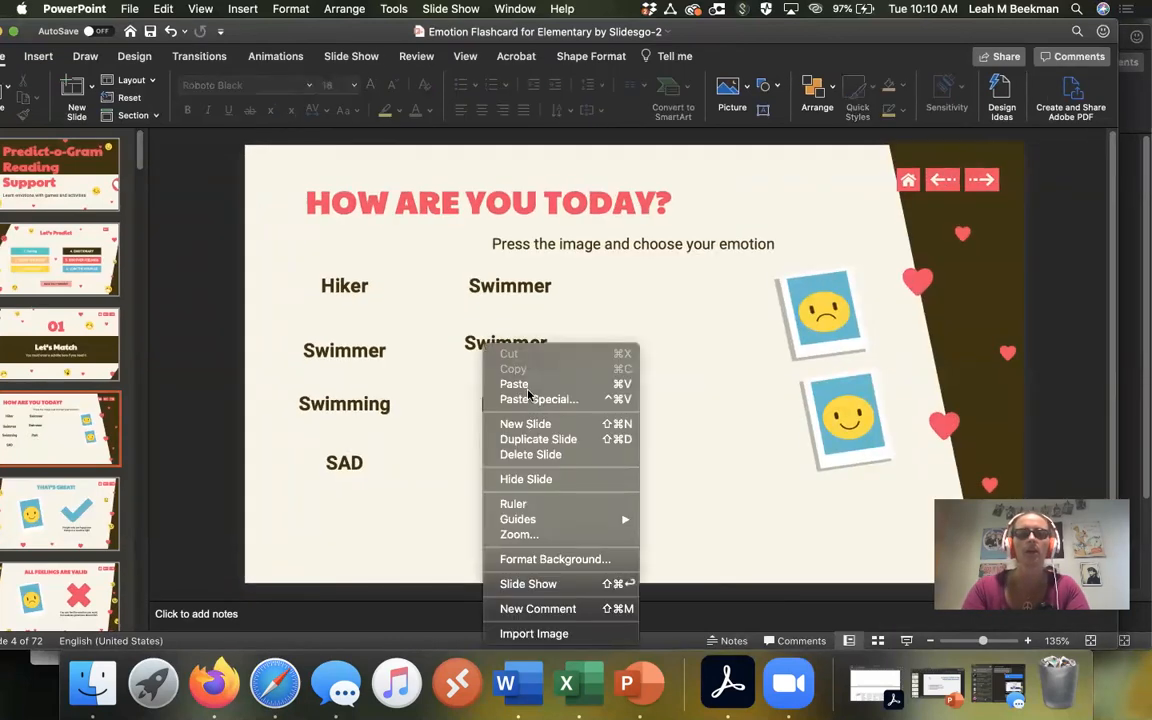
pyautogui.press('Escape')
pyautogui.press('super+v')
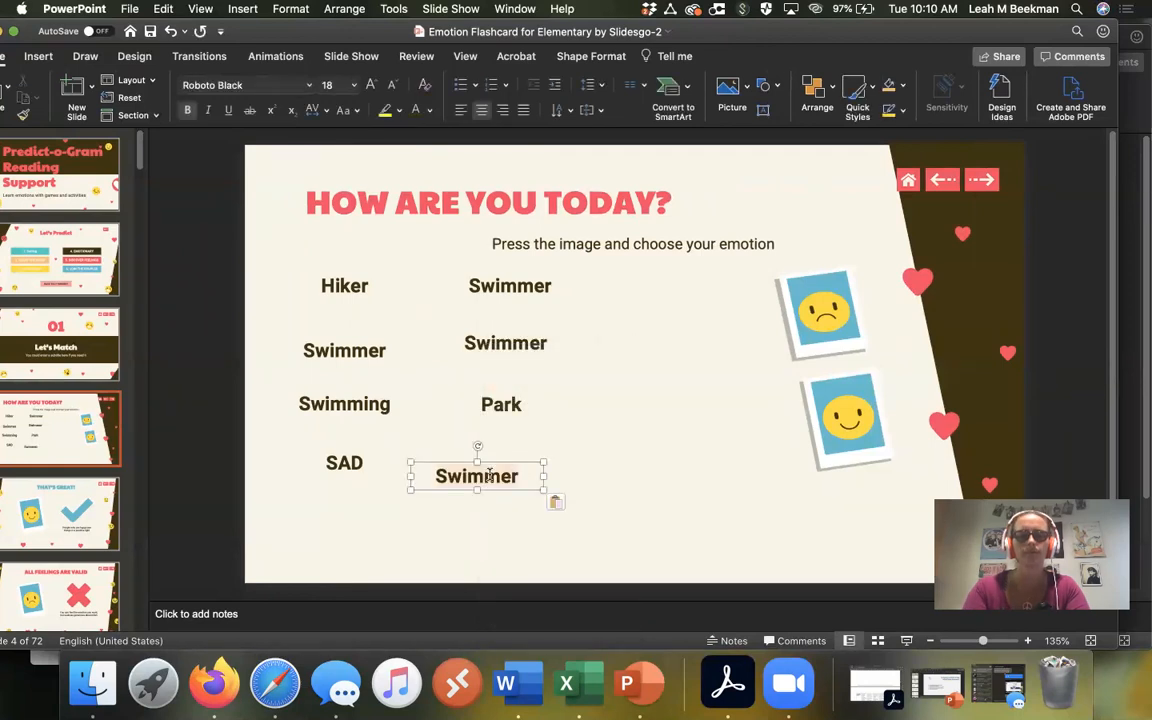
pyautogui.tripleClick(478, 476)
pyautogui.write('Beach')
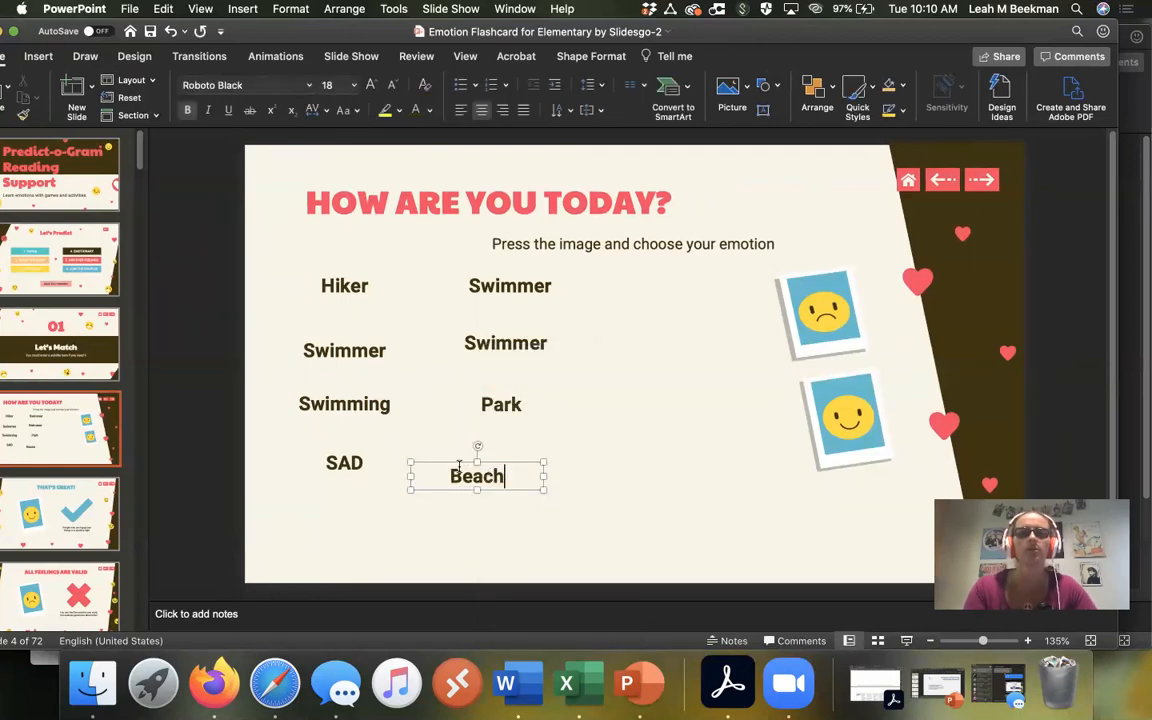
pyautogui.moveTo(408, 482); pyautogui.dragTo(330, 518)
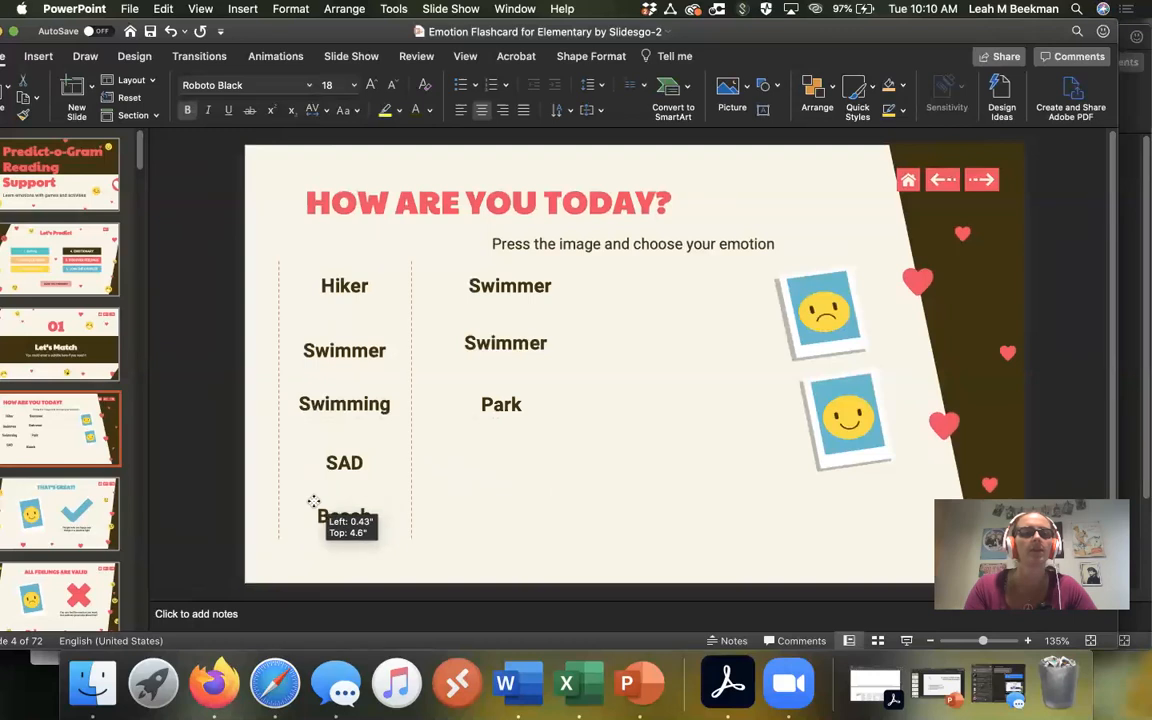
pyautogui.click(502, 487)
# Step: Paste one more Swimmer copy and line it up under Park
pyautogui.rightClick(490, 457)
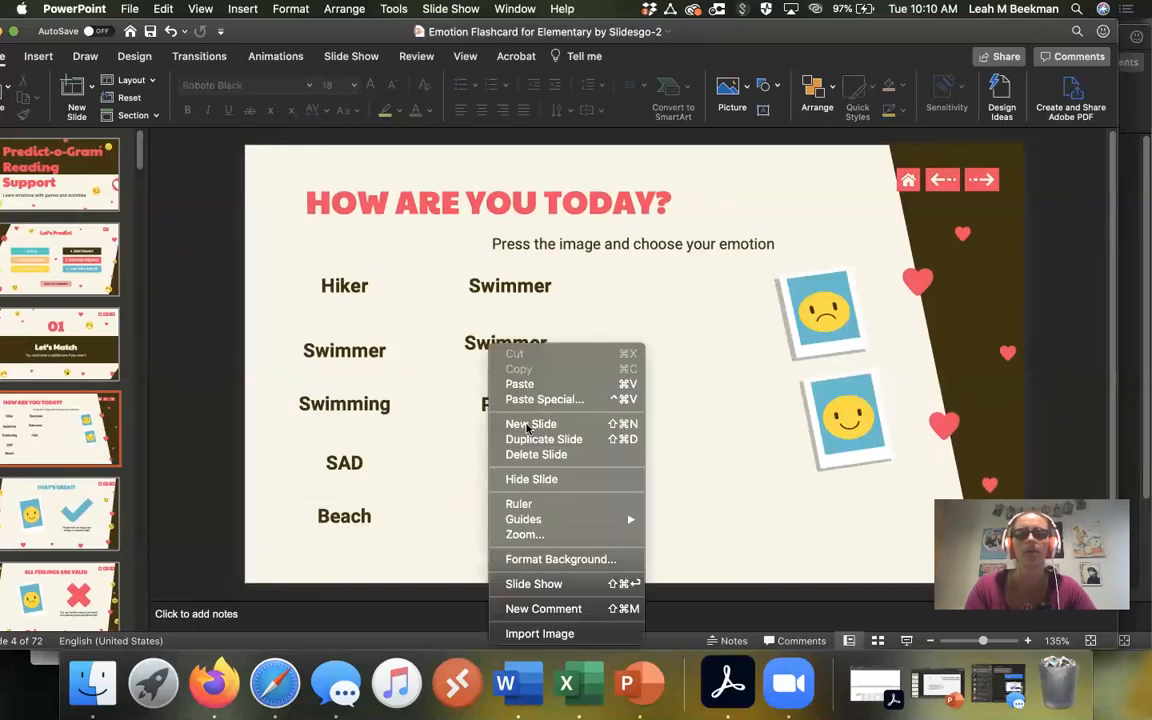
pyautogui.click(548, 381)
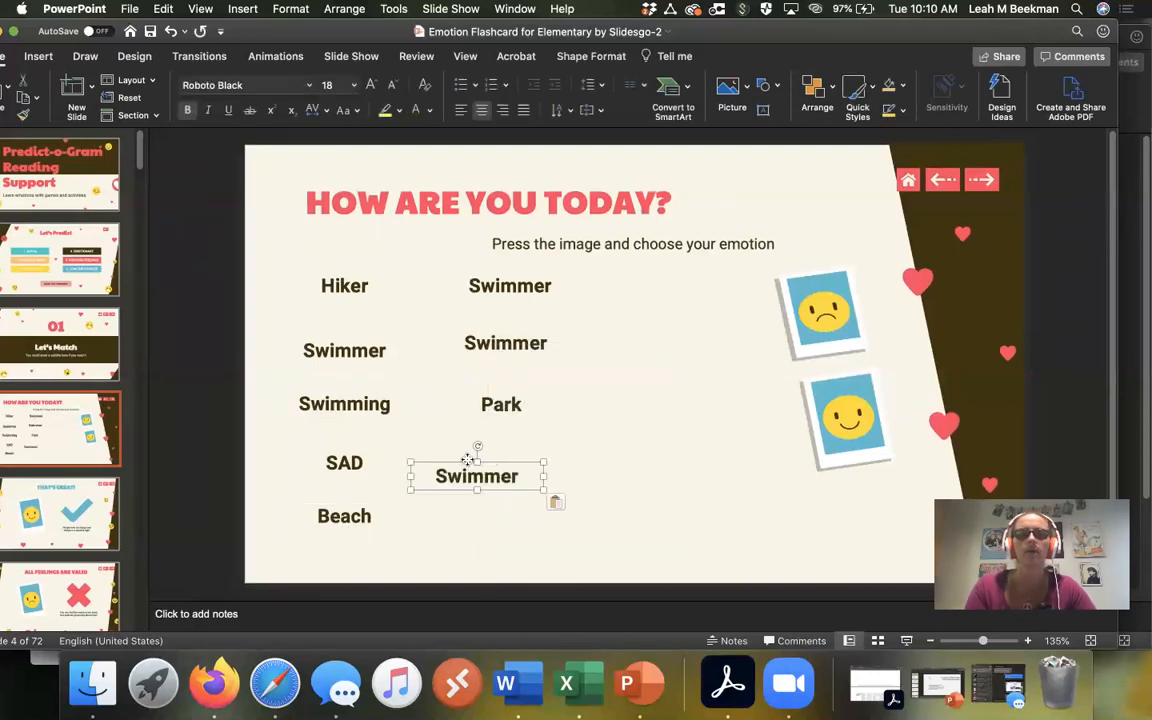
pyautogui.moveTo(467, 459); pyautogui.dragTo(507, 436)
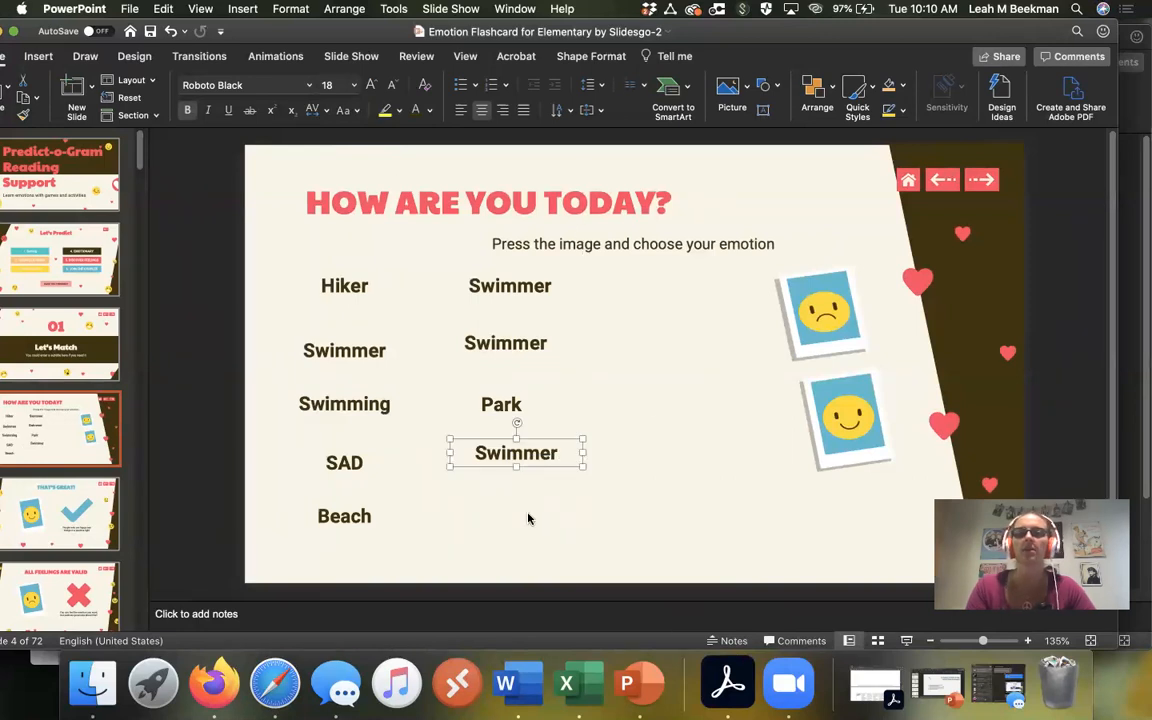
# Step: Replace the slide title text with Setting
pyautogui.click(440, 202)
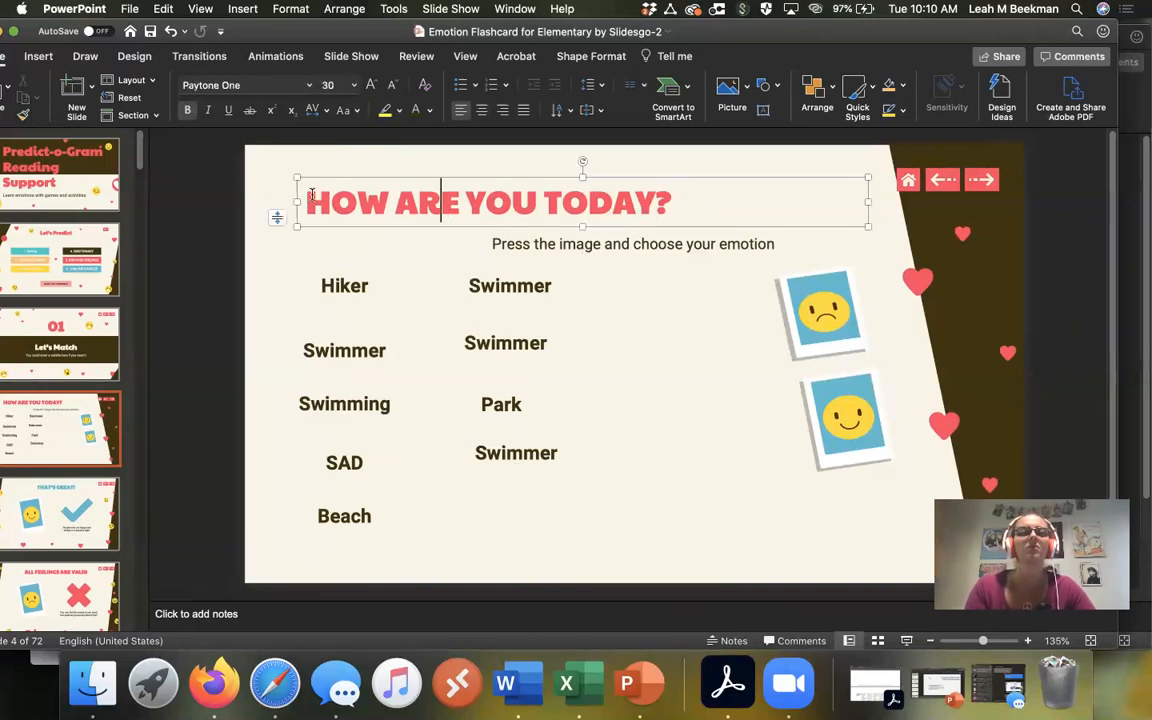
pyautogui.press('super+a')
pyautogui.press('BackSpace')
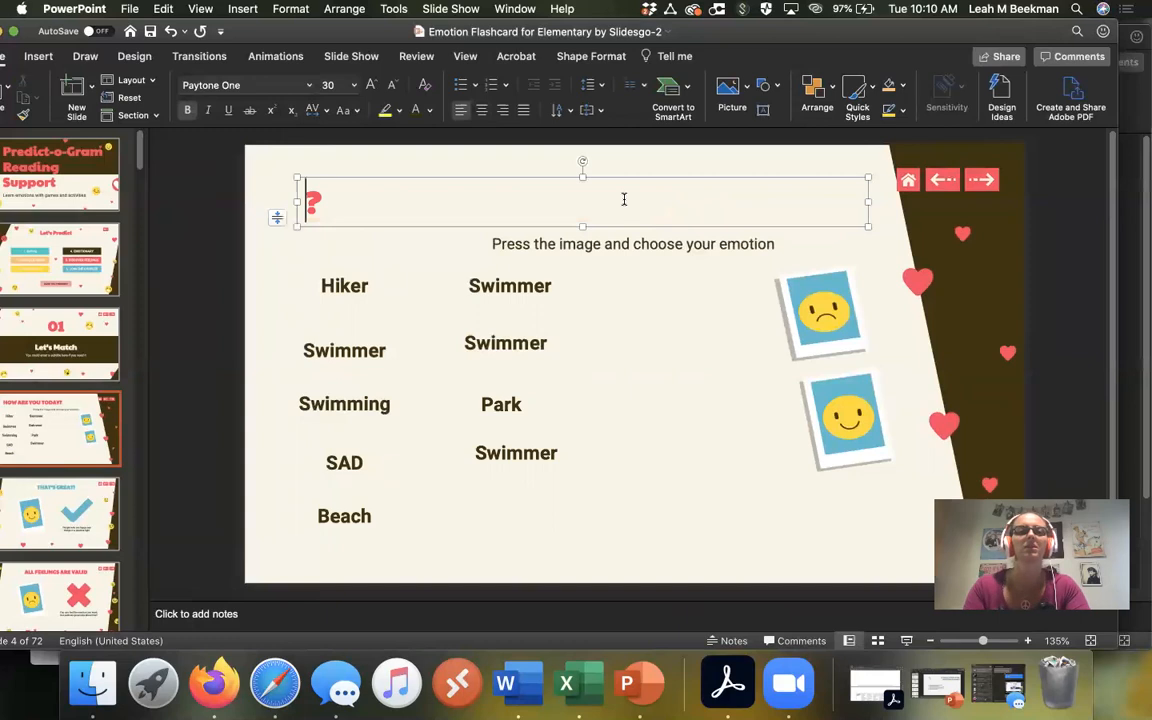
pyautogui.write('Setting')
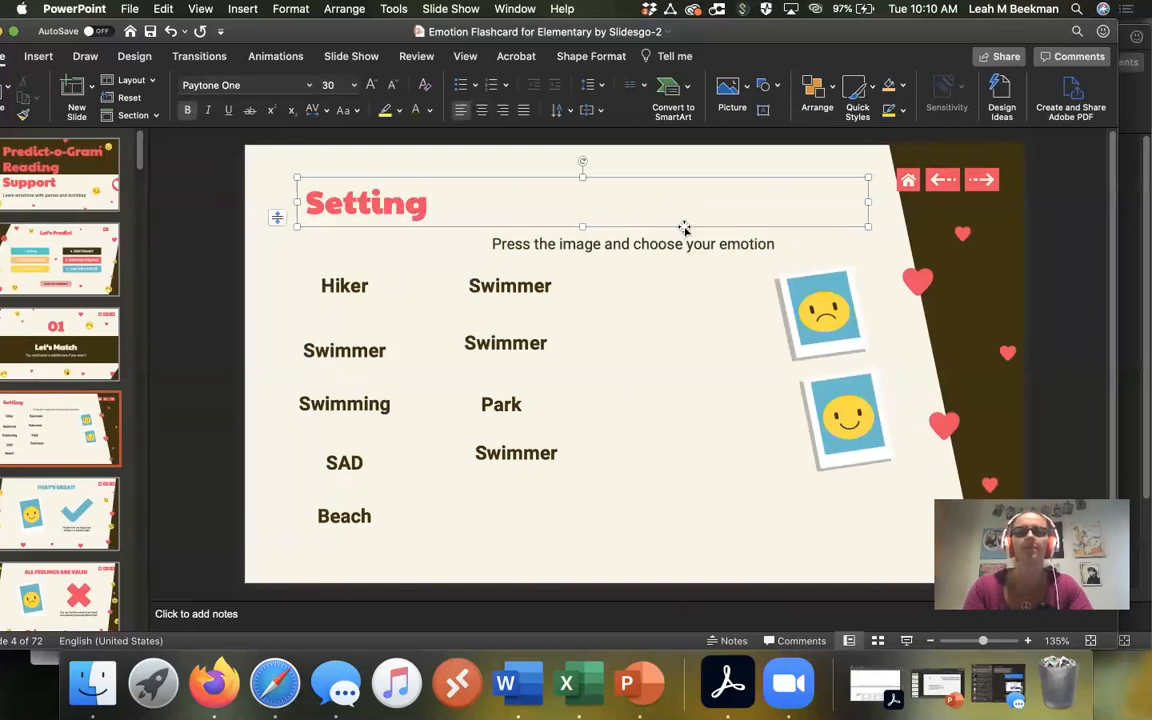
# Step: Rewrite the instruction line as 'Which is a setting?' and move it up level with the title
pyautogui.click(650, 244)
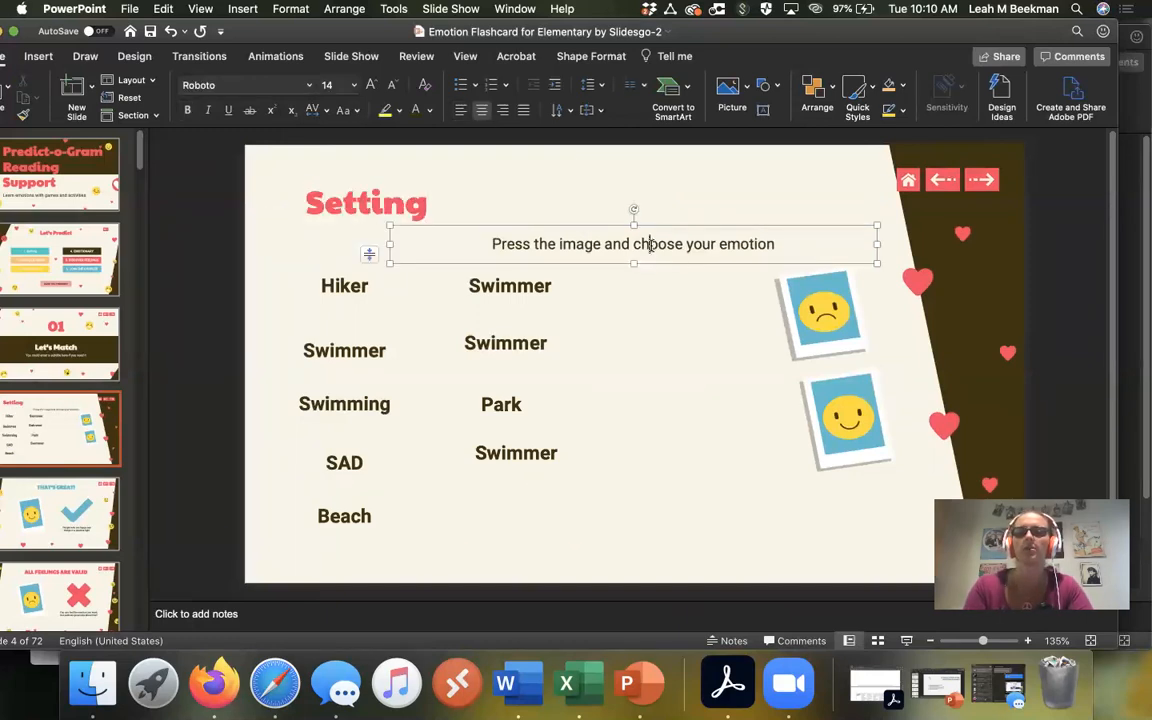
pyautogui.press('super+a')
pyautogui.write('Wh')
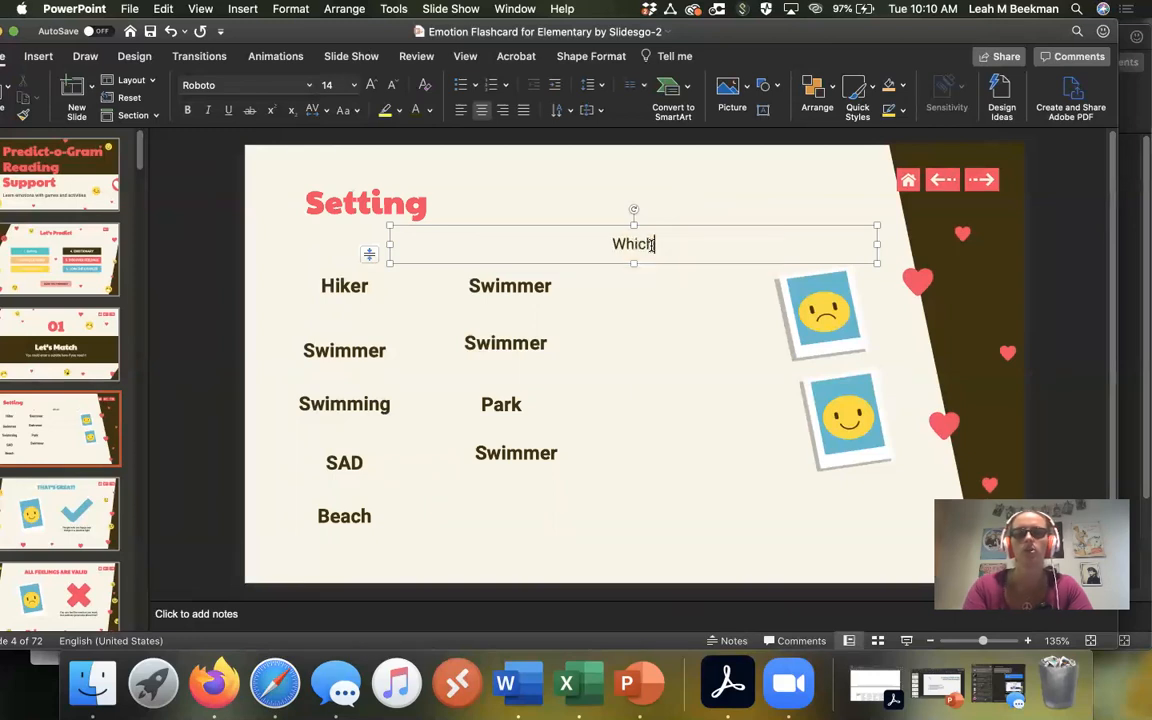
pyautogui.write(' is a sett')
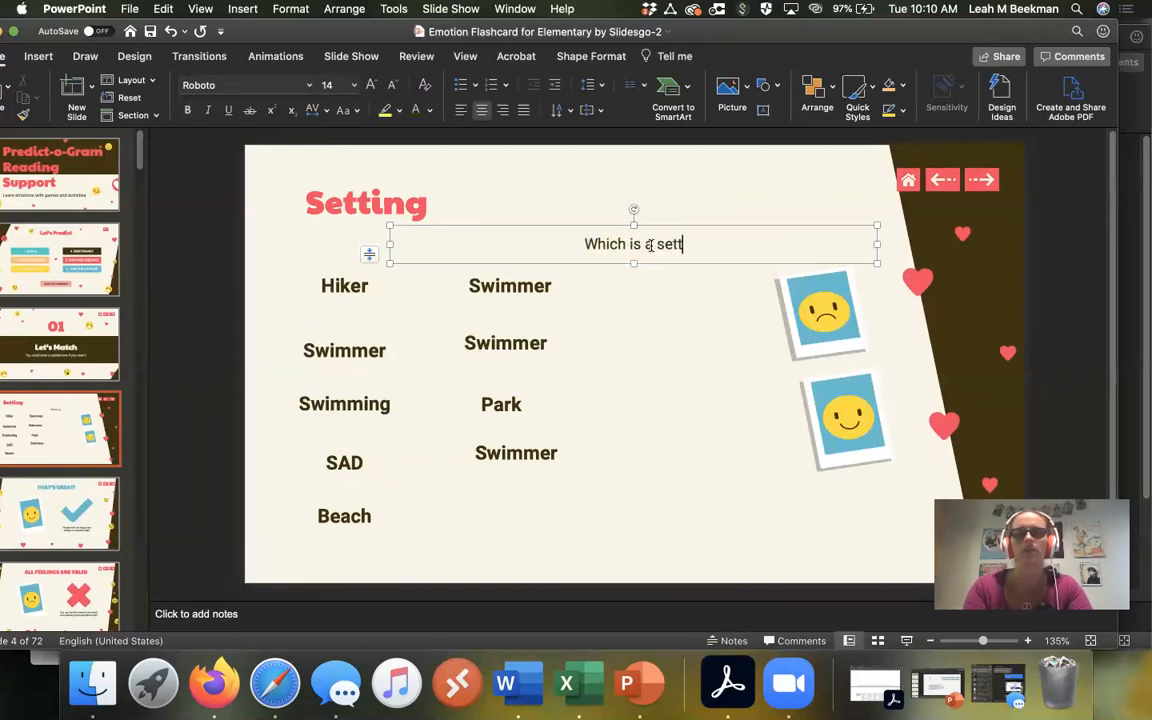
pyautogui.write('ing?')
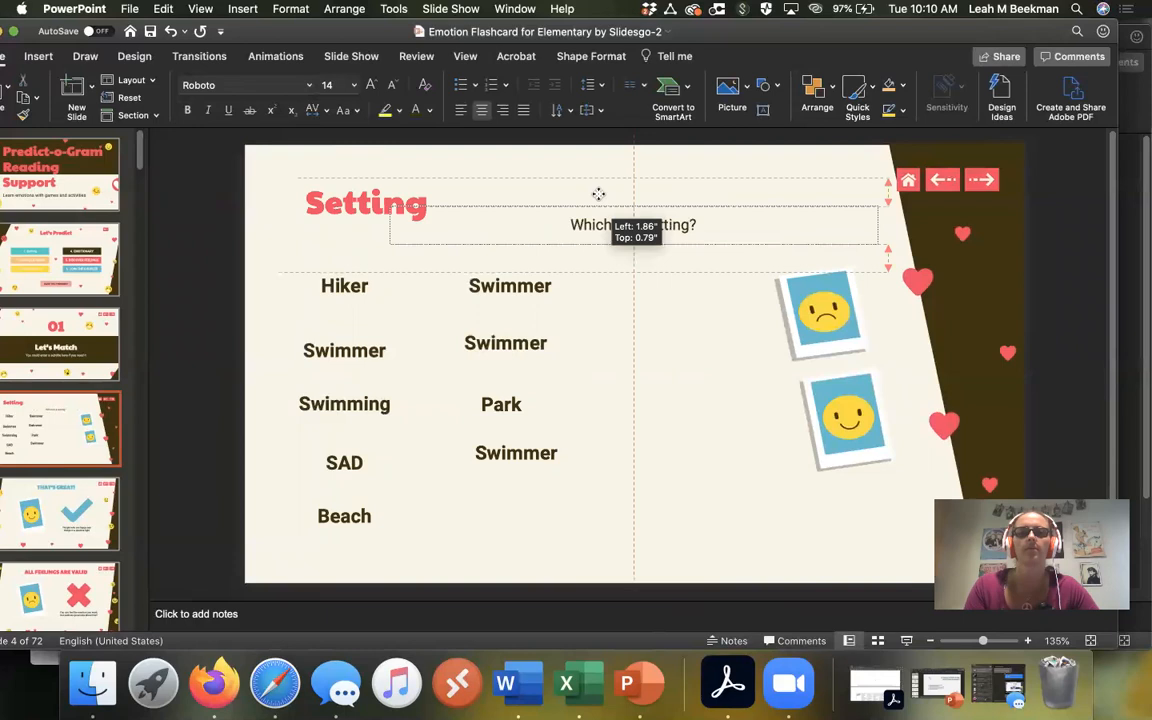
pyautogui.moveTo(601, 228); pyautogui.dragTo(596, 188)
pyautogui.click(631, 315)
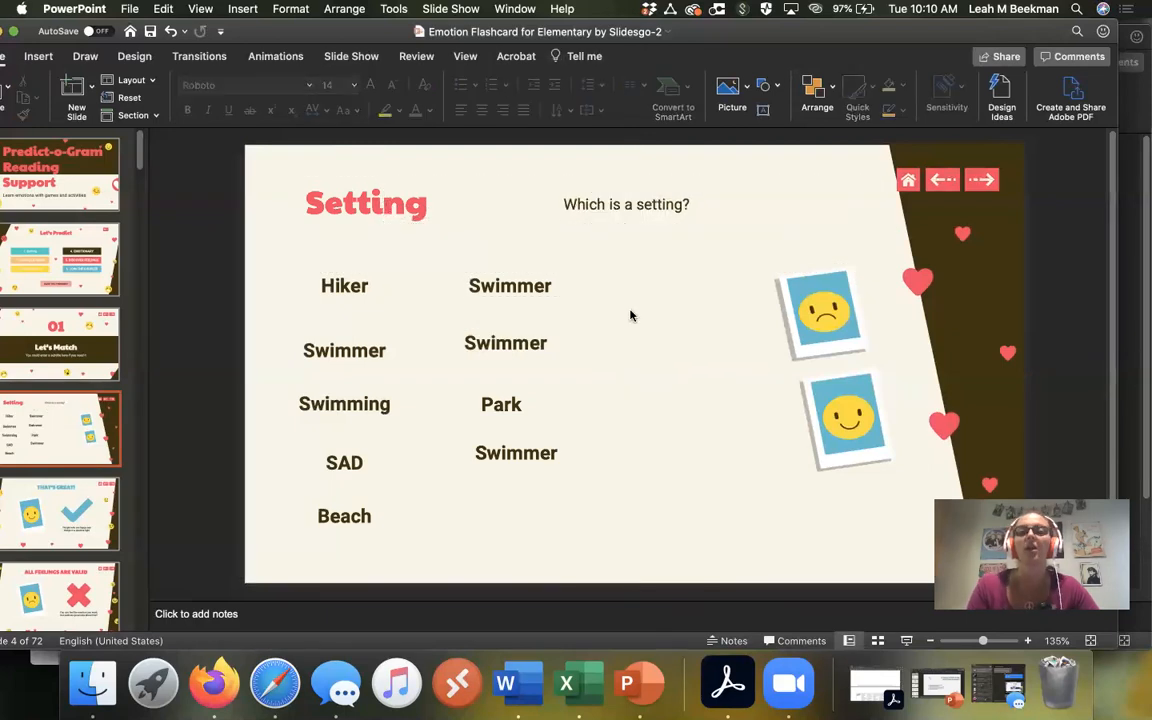
# Step: Give Hiker, Swimmer, Swimming, SAD and the three right-column Swimmers a Split exit animation
pyautogui.click(347, 289)
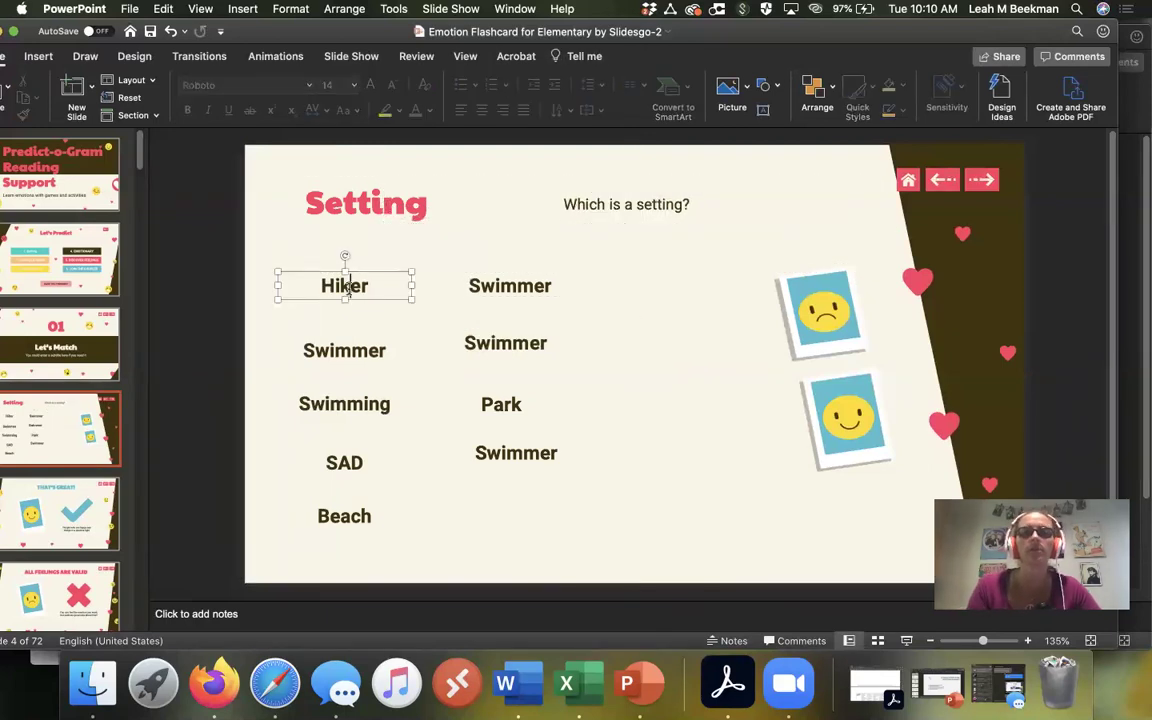
pyautogui.keyDown('shift'); pyautogui.click(337, 348); pyautogui.keyUp('shift')
pyautogui.keyDown('shift'); pyautogui.click(337, 403); pyautogui.keyUp('shift')
pyautogui.keyDown('shift'); pyautogui.click(344, 462); pyautogui.keyUp('shift')
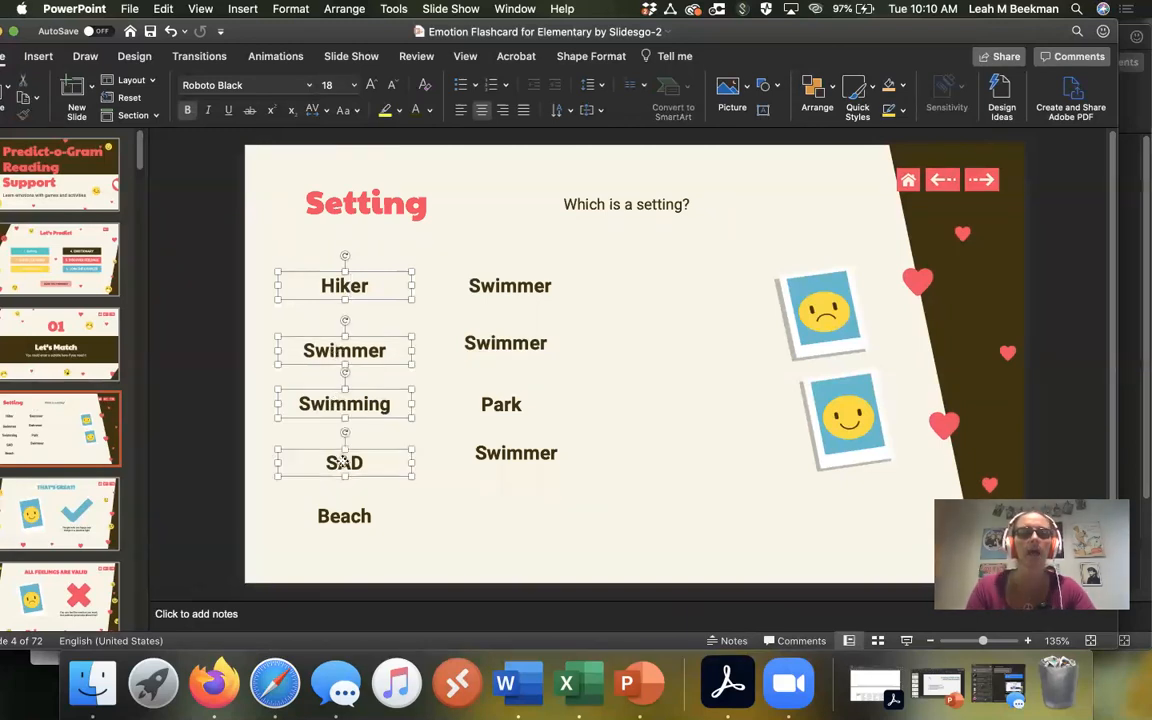
pyautogui.keyDown('shift'); pyautogui.click(504, 283); pyautogui.keyUp('shift')
pyautogui.keyDown('shift'); pyautogui.click(508, 340); pyautogui.keyUp('shift')
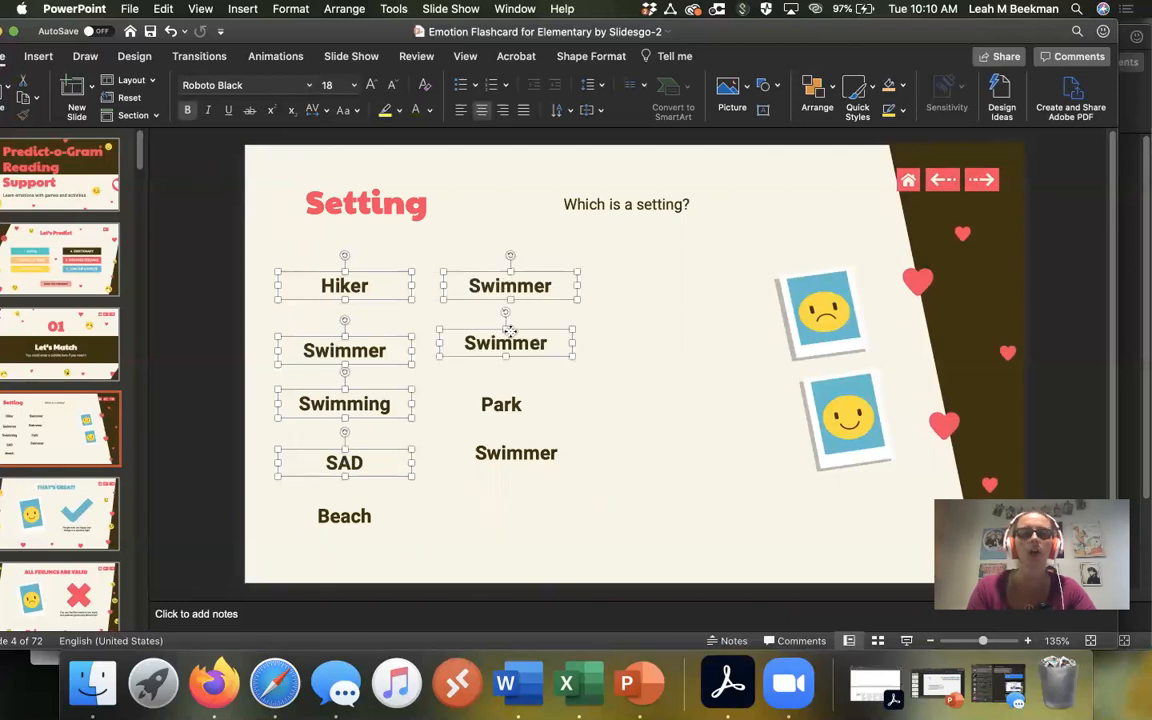
pyautogui.keyDown('shift'); pyautogui.click(540, 452); pyautogui.keyUp('shift')
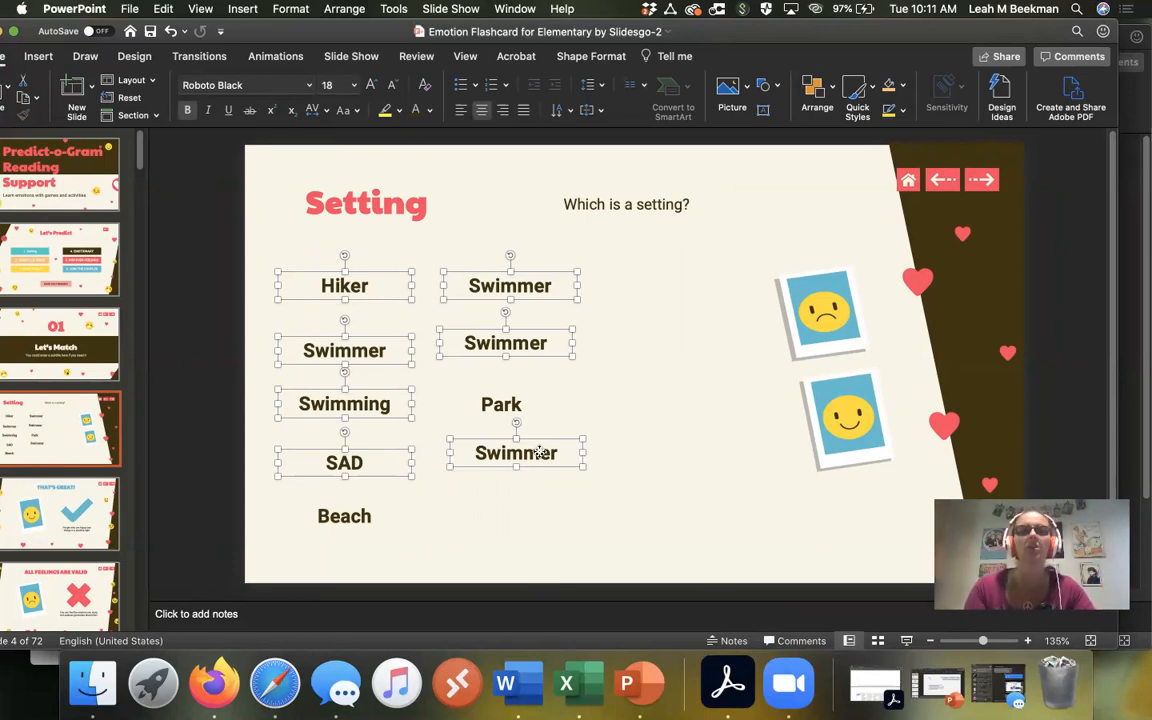
pyautogui.click(275, 56)
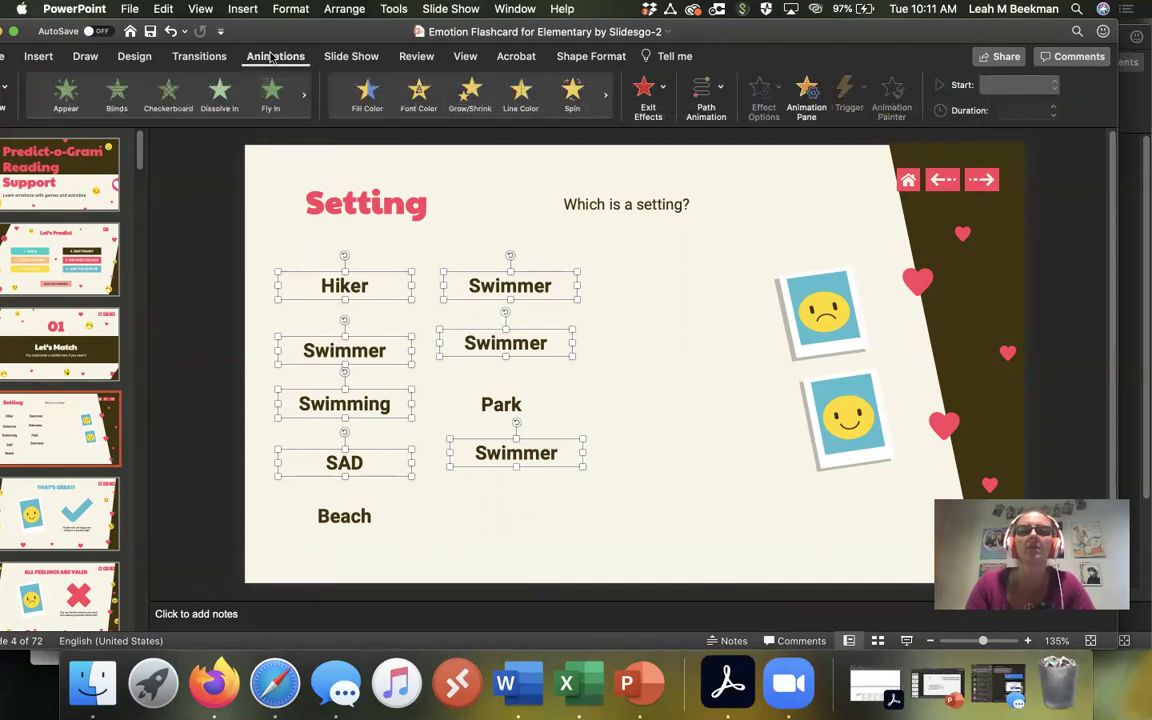
pyautogui.click(650, 90)
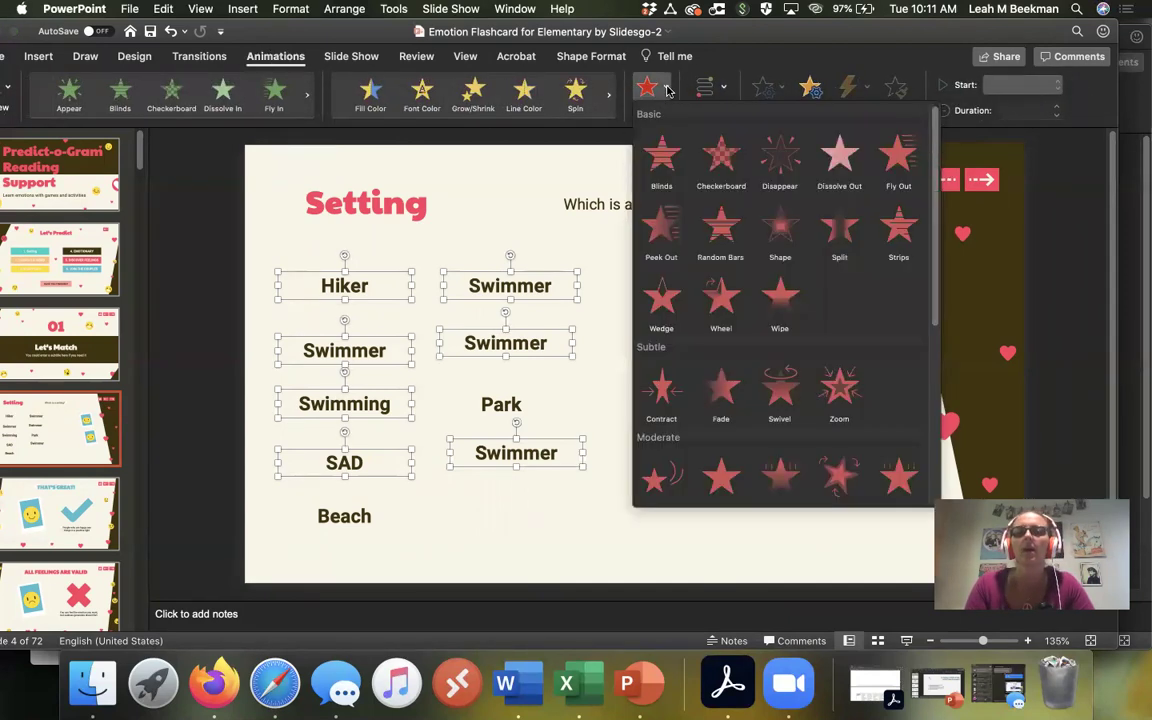
pyautogui.click(840, 237)
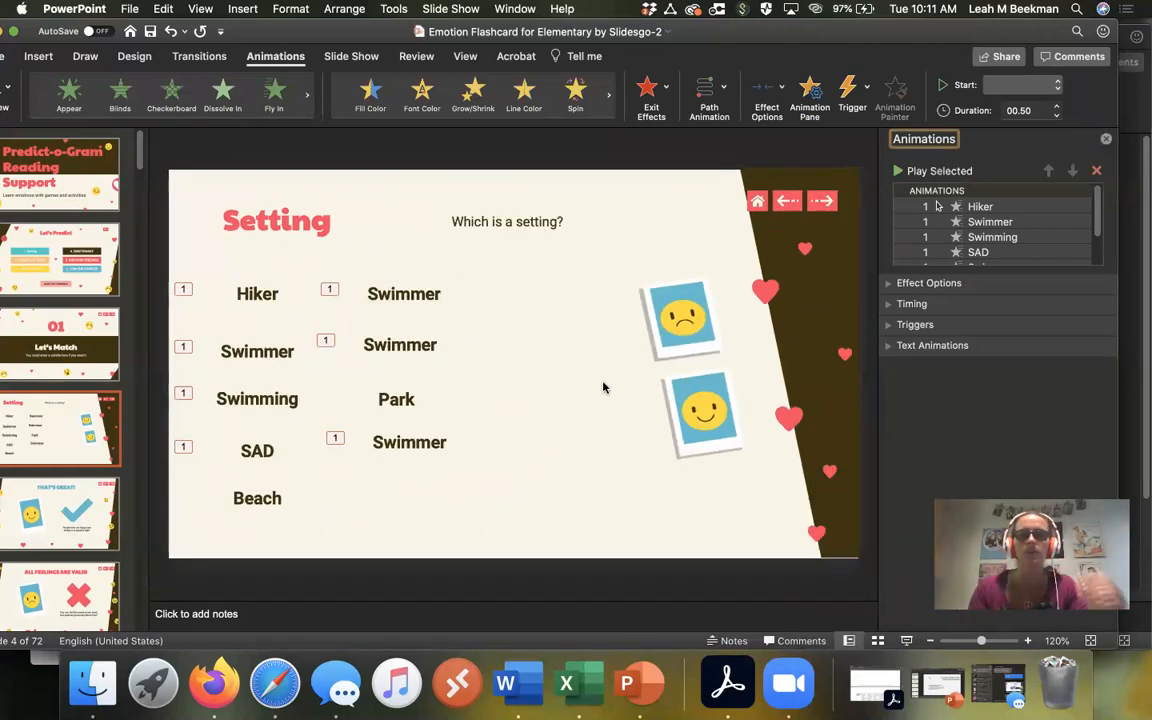
pyautogui.click(1106, 140)
# Step: Move the smiley photo down-left and tilt it counter-clockwise
pyautogui.click(822, 368)
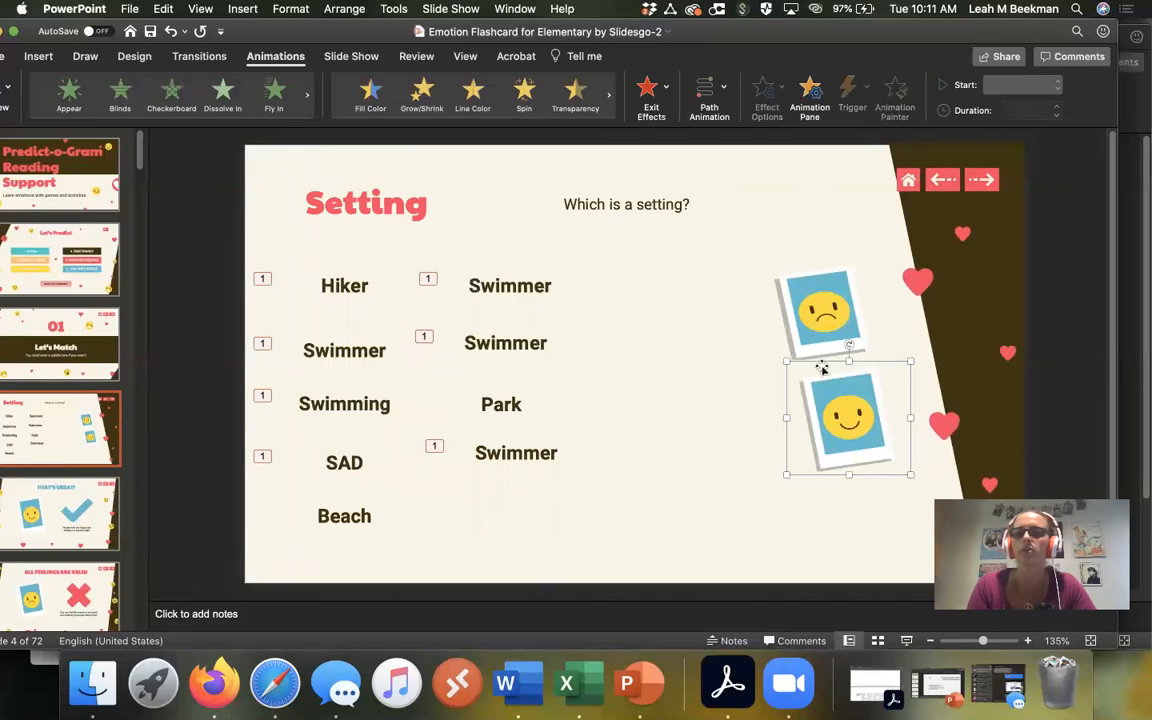
pyautogui.moveTo(822, 368)
pyautogui.mouseDown()
pyautogui.moveTo(782, 427)
pyautogui.moveTo(818, 399)
pyautogui.mouseUp()
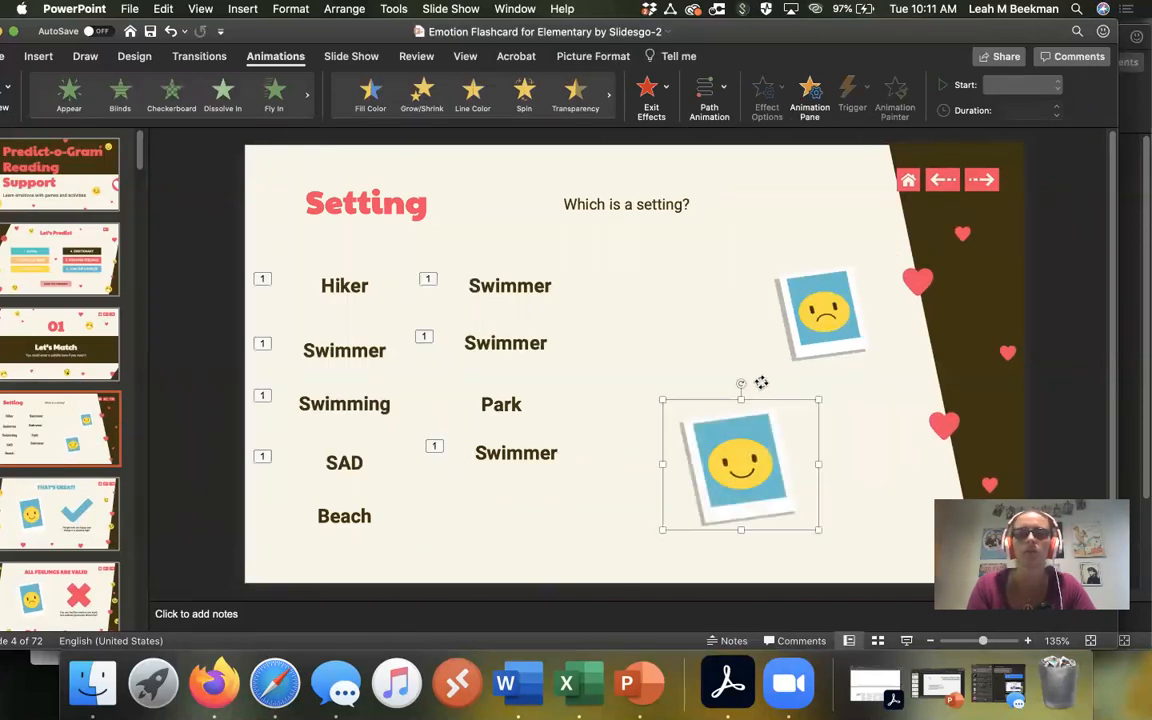
pyautogui.moveTo(740, 384); pyautogui.dragTo(700, 400)
# Step: Move the sad-face photo up-left and tilt it clockwise
pyautogui.click(809, 280)
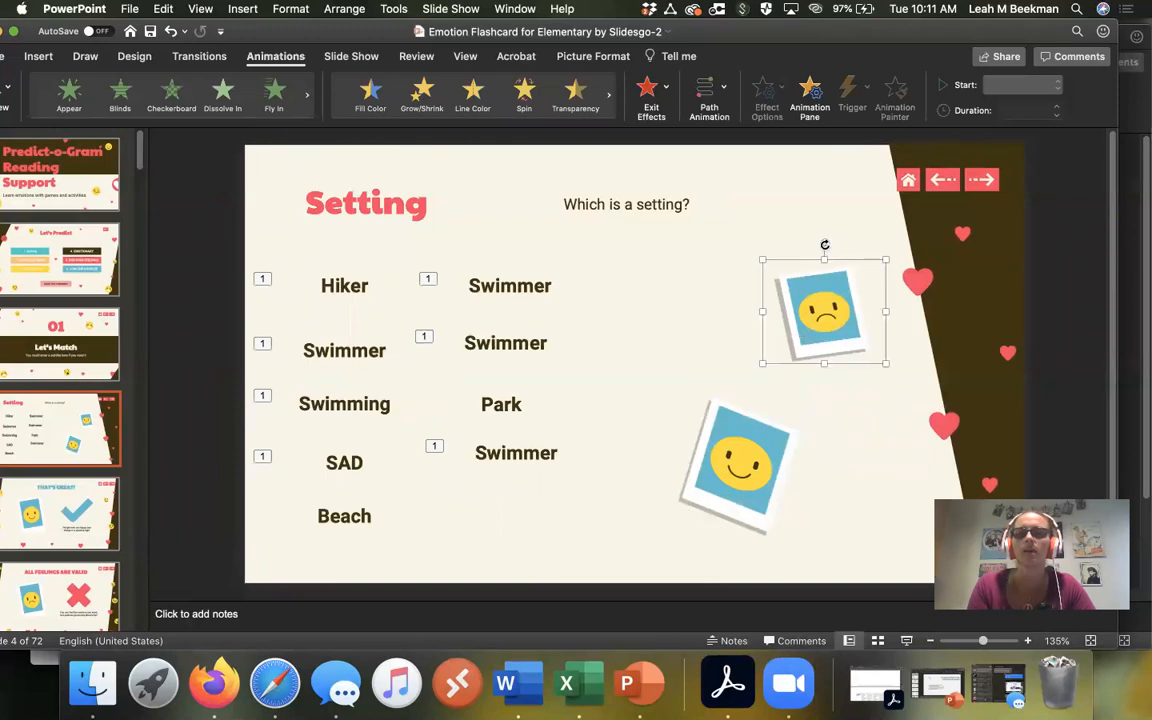
pyautogui.moveTo(820, 310); pyautogui.dragTo(790, 290)
pyautogui.moveTo(757, 227); pyautogui.dragTo(771, 264)
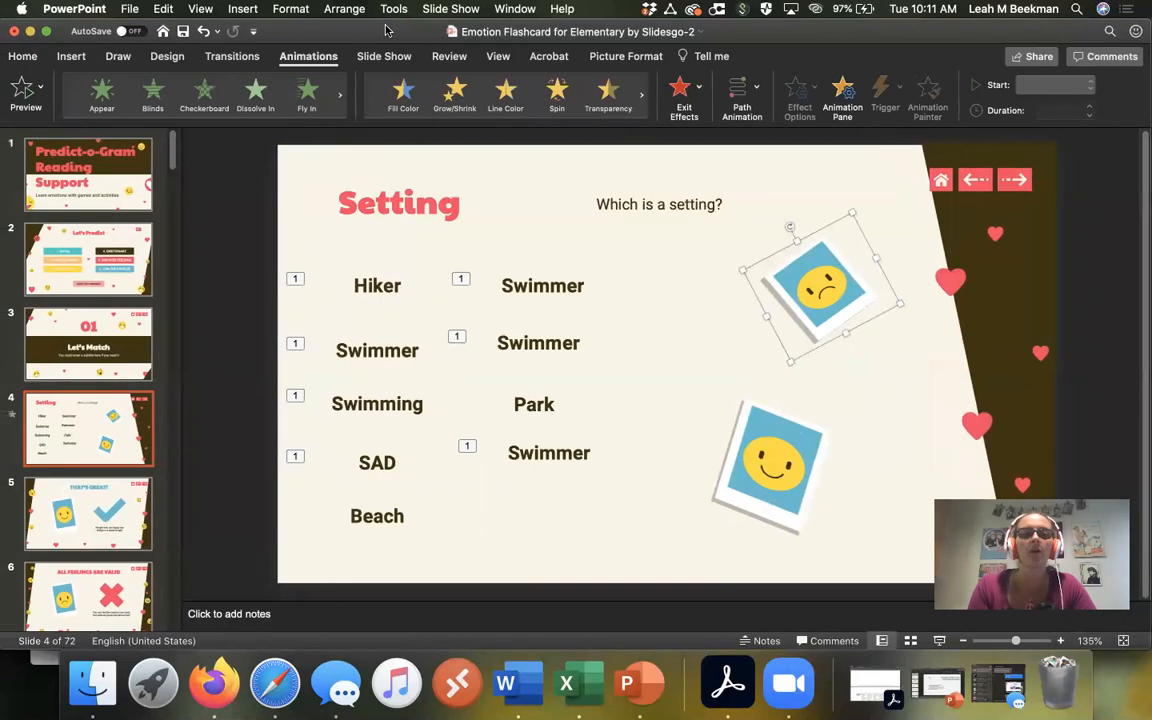
pyautogui.click(92, 409)
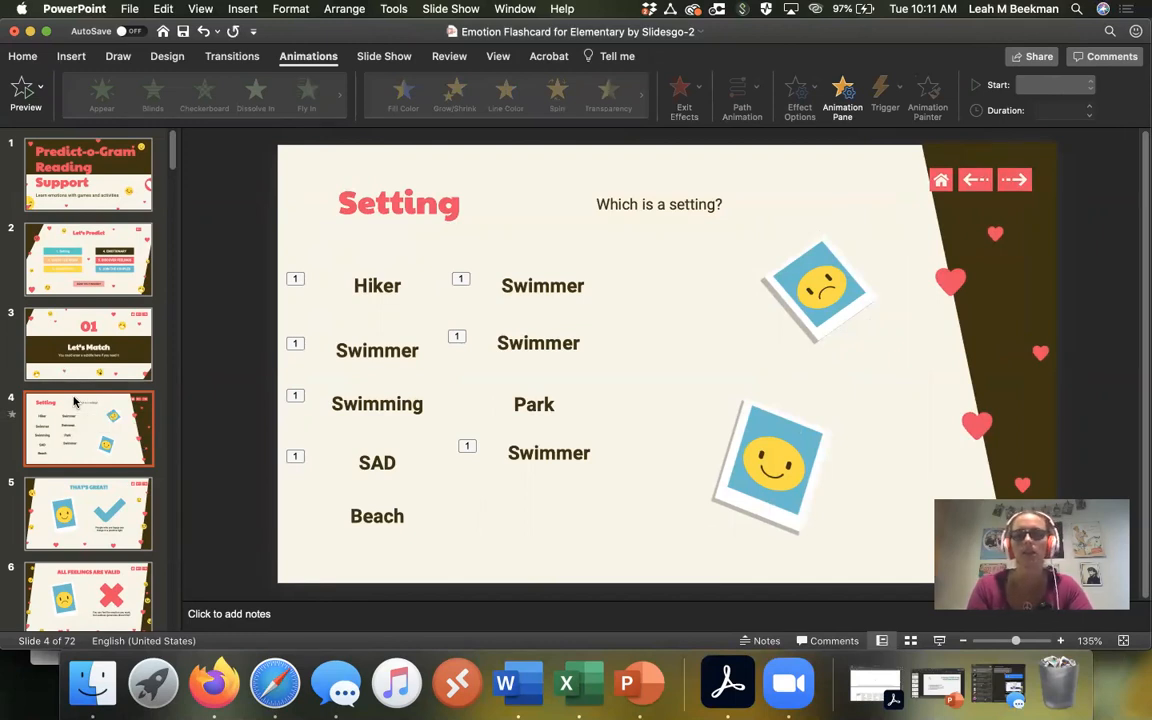
# Step: Duplicate the Setting slide and retitle the copy 'Characters' asking 'Which is a character?'
pyautogui.click(87, 471)
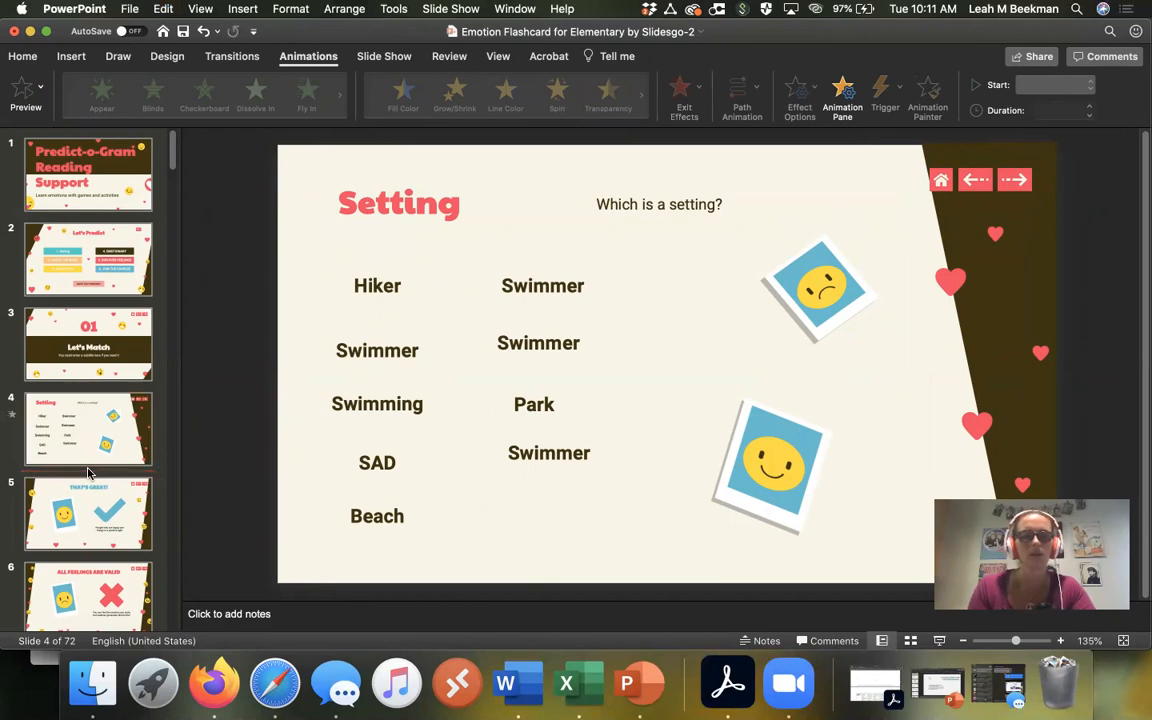
pyautogui.press('super+v')
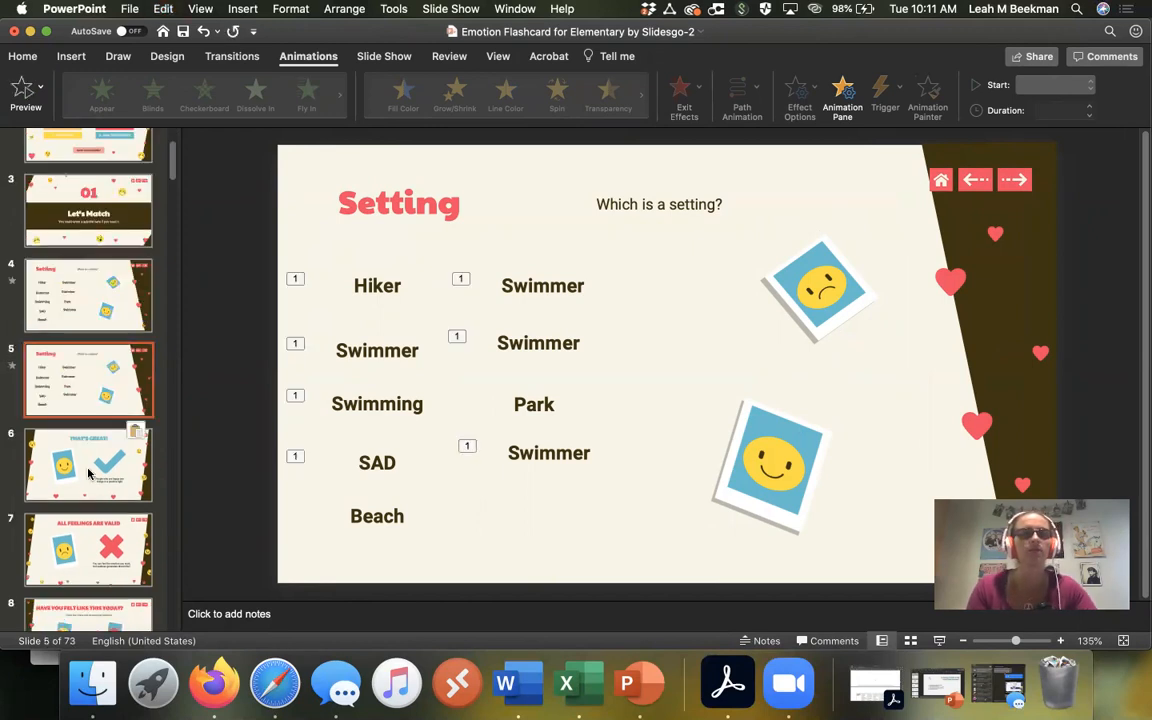
pyautogui.doubleClick(397, 207)
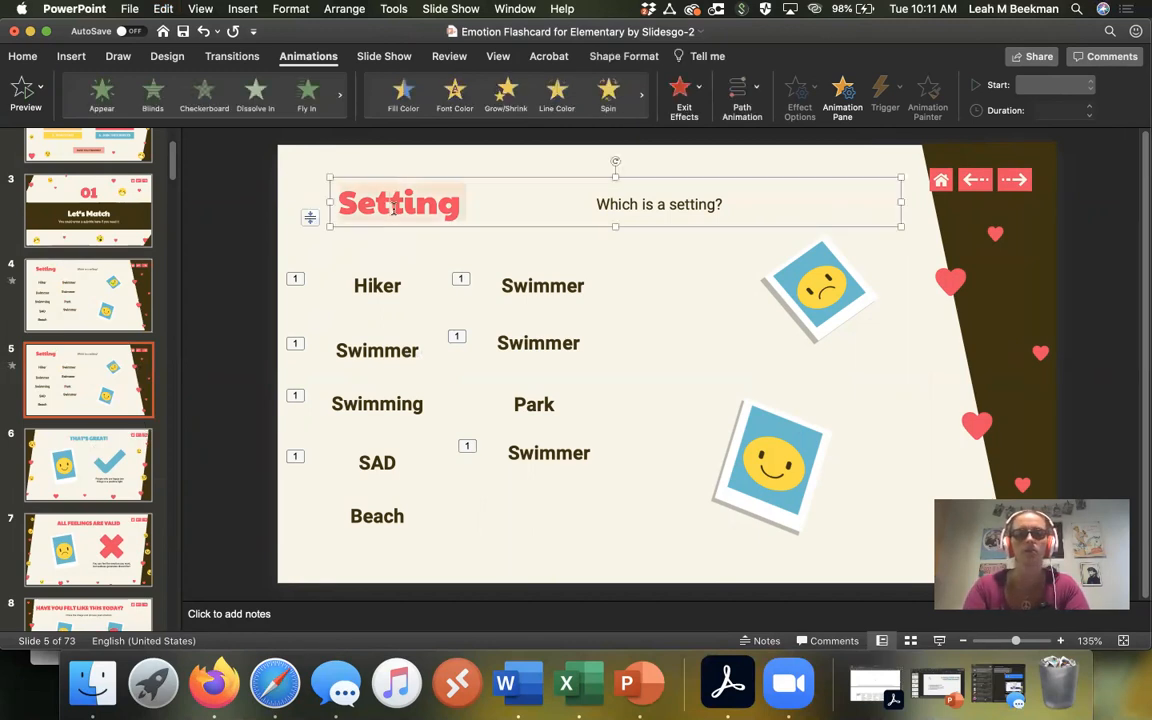
pyautogui.write('Charact')
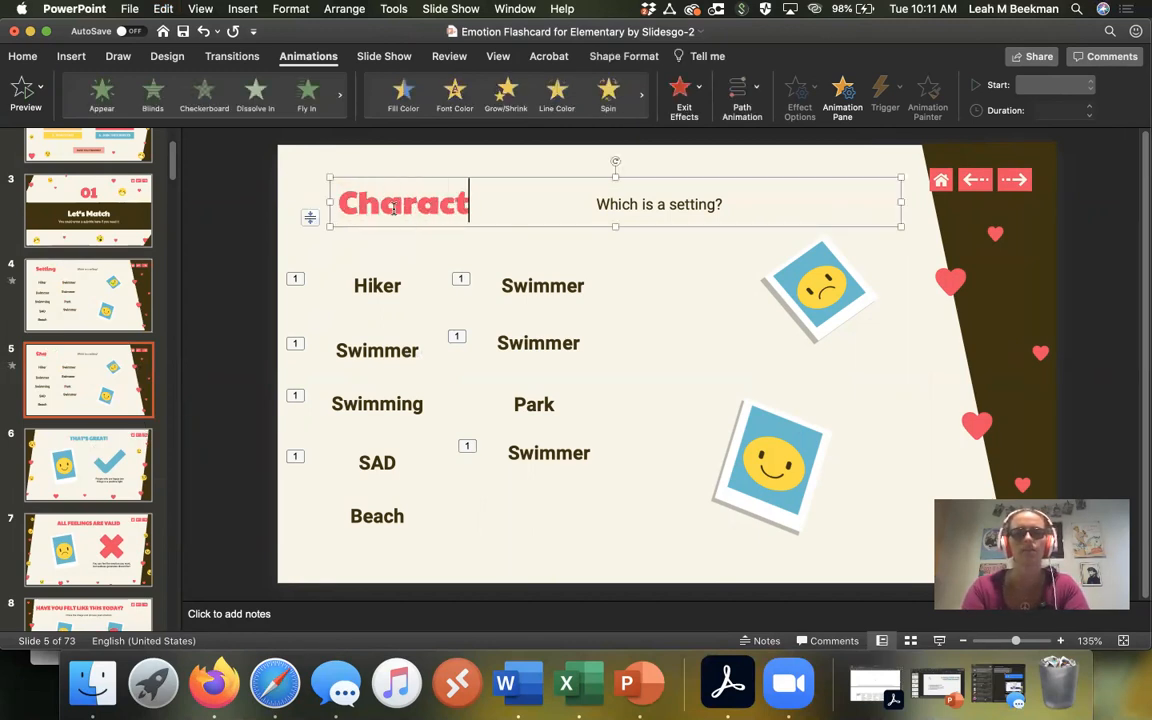
pyautogui.write('ers')
pyautogui.click(696, 204)
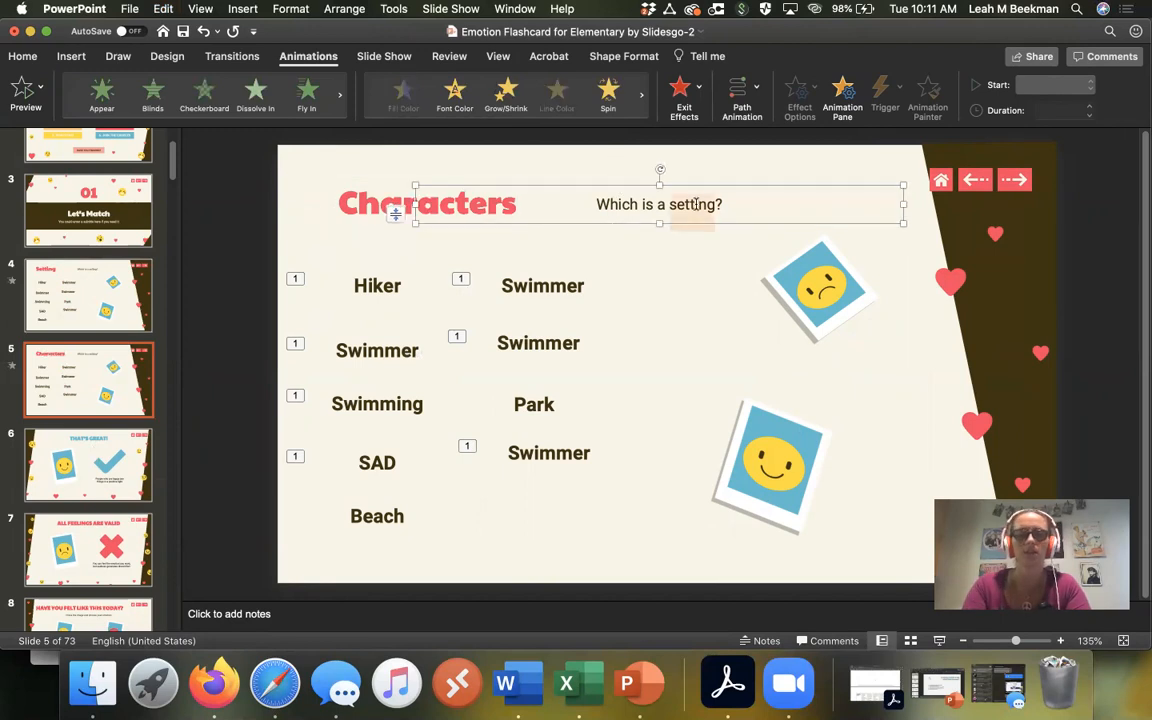
pyautogui.write('charat')
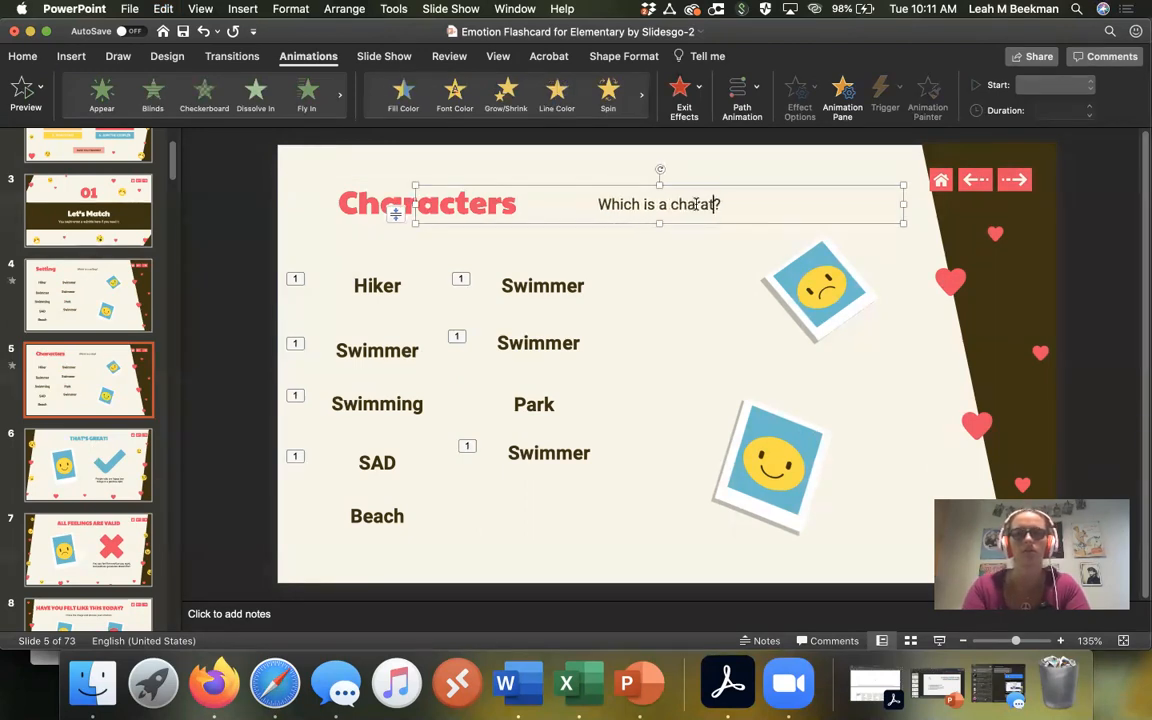
pyautogui.press('BackSpace')
pyautogui.press('BackSpace')
pyautogui.write('e')
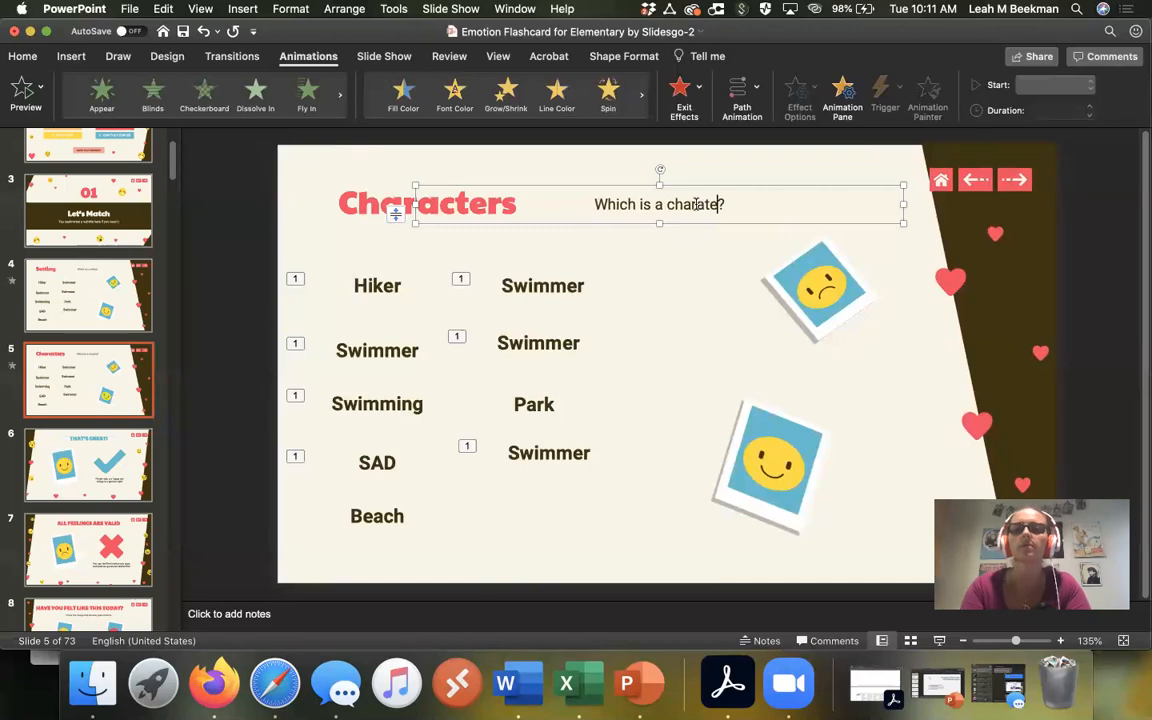
pyautogui.write('acter')
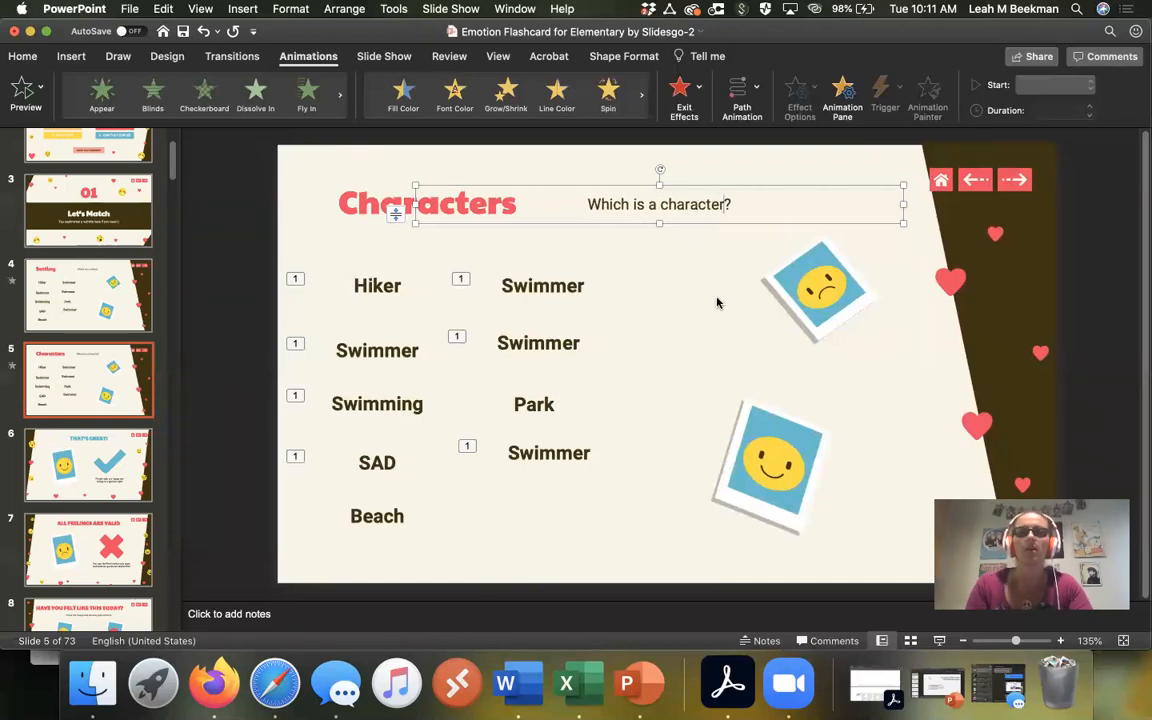
# Step: Delete every exit animation from the Characters slide's words in the Animations pane
pyautogui.click(650, 272)
pyautogui.click(295, 279)
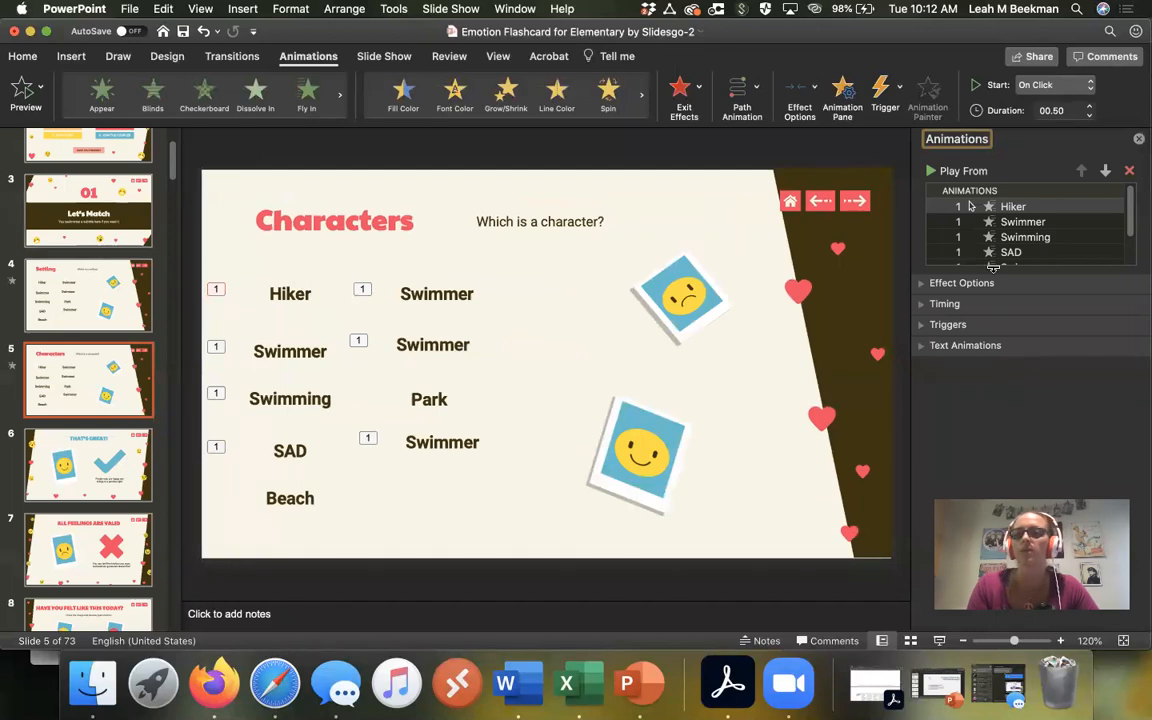
pyautogui.click(1131, 172)
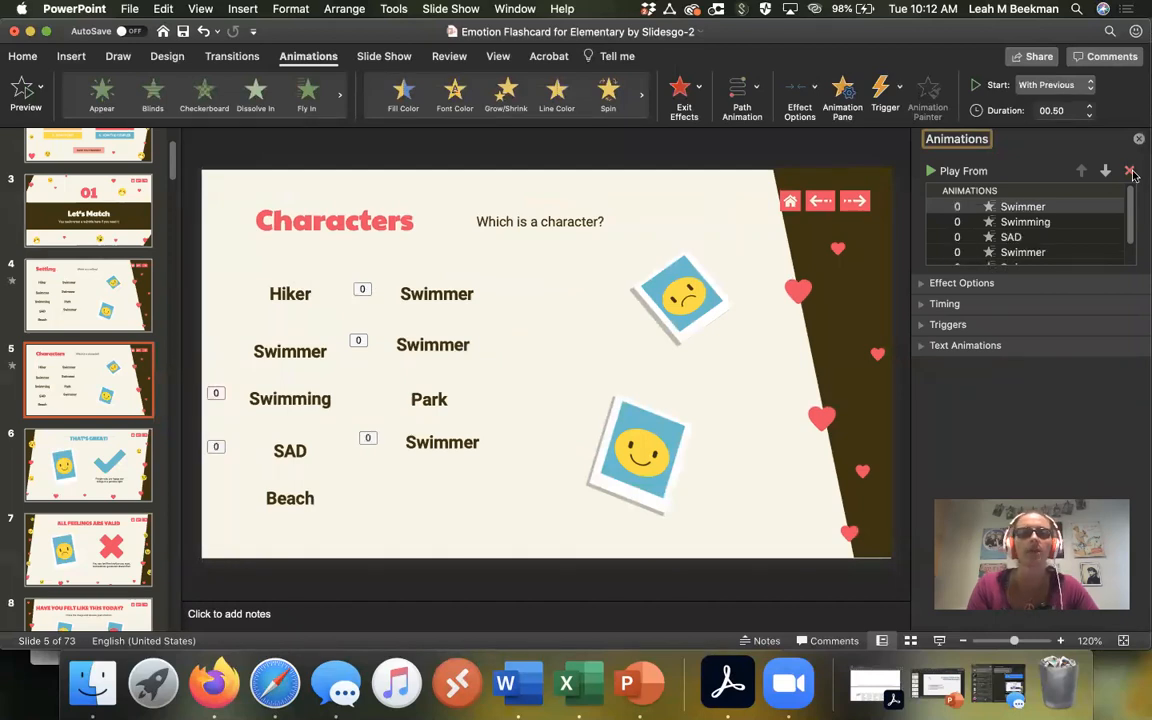
pyautogui.click(1131, 172)
pyautogui.click(1131, 173)
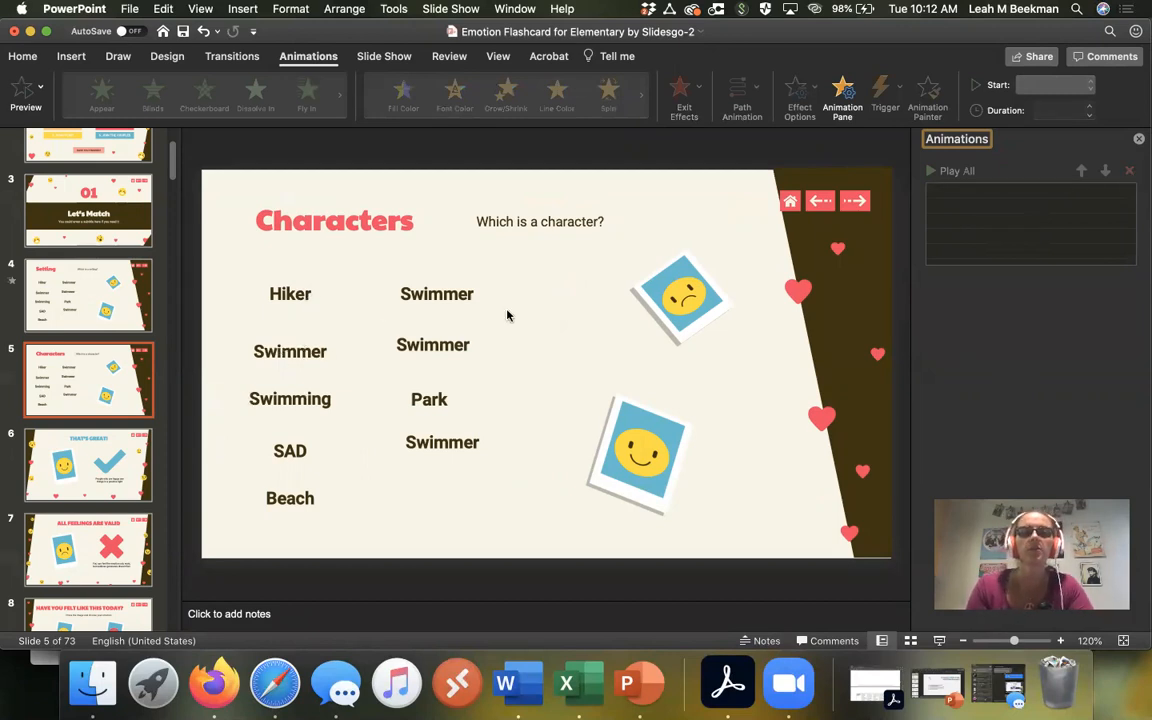
# Step: Retype the three right-column Swimmer words as Sad, Happy and Dark
pyautogui.doubleClick(432, 290)
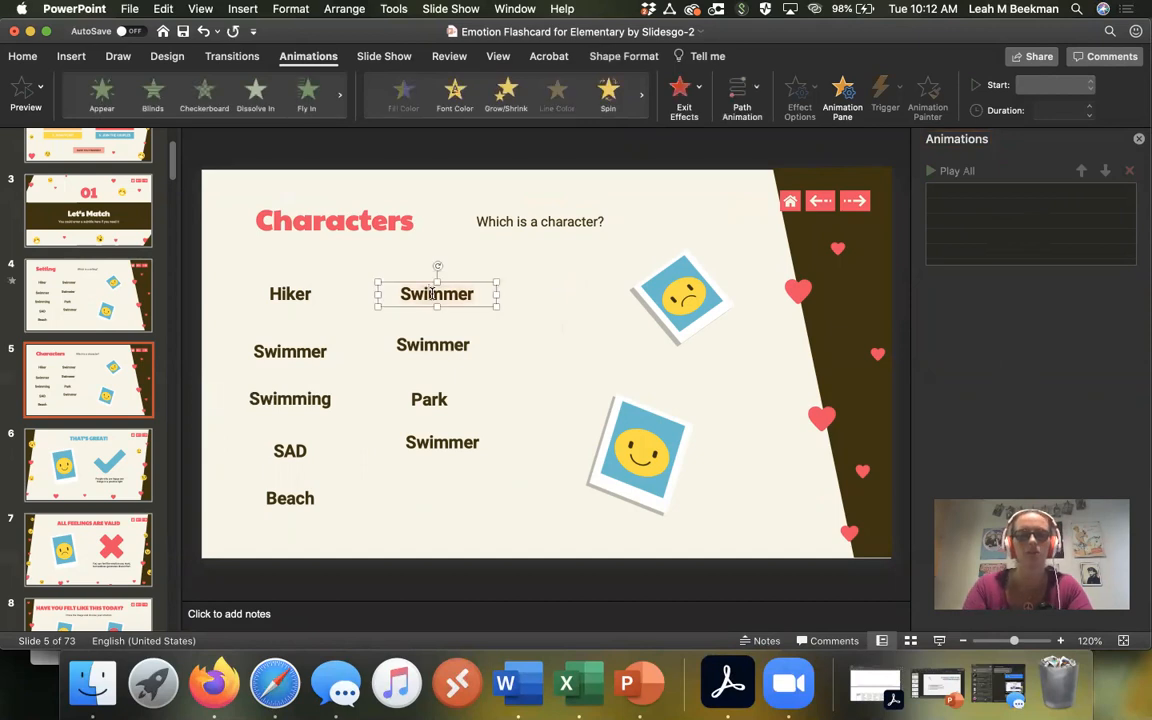
pyautogui.write('Sad')
pyautogui.doubleClick(429, 347)
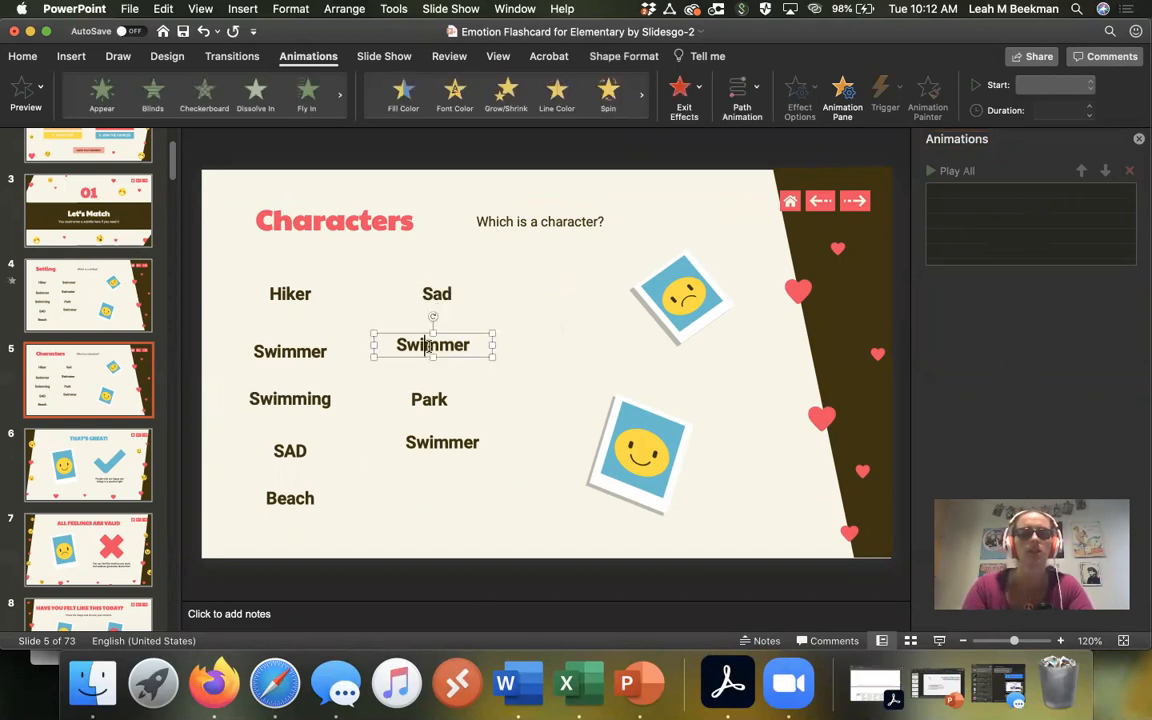
pyautogui.write('Happy')
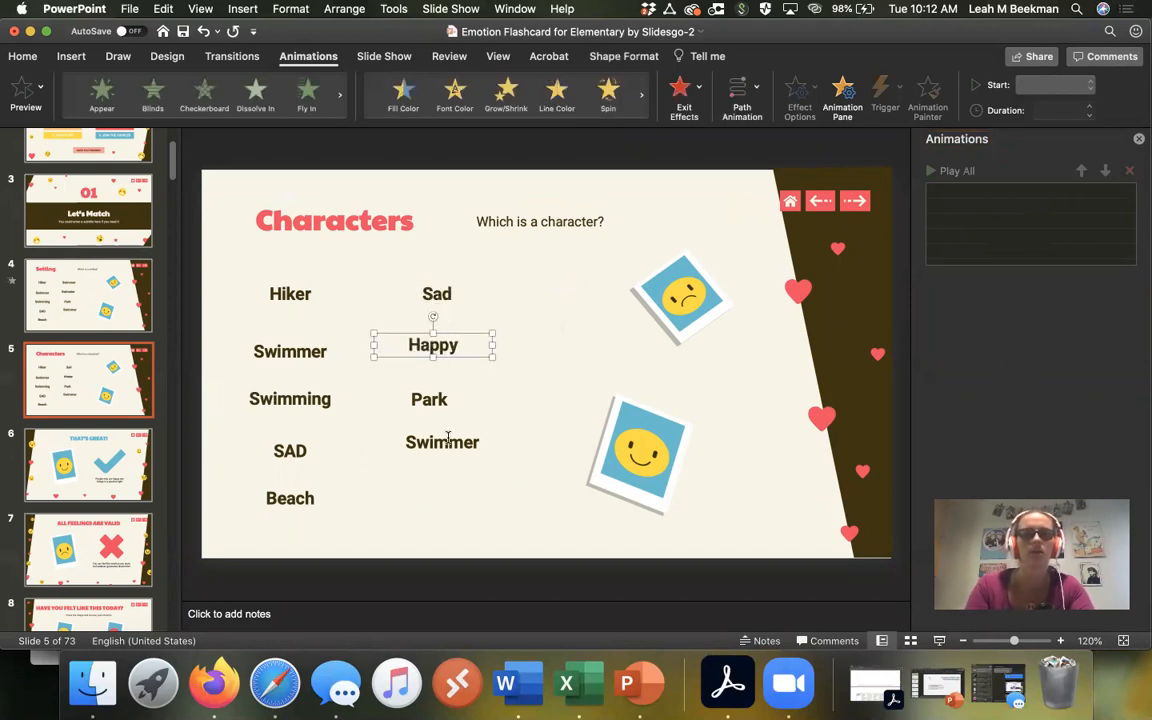
pyautogui.click(448, 441)
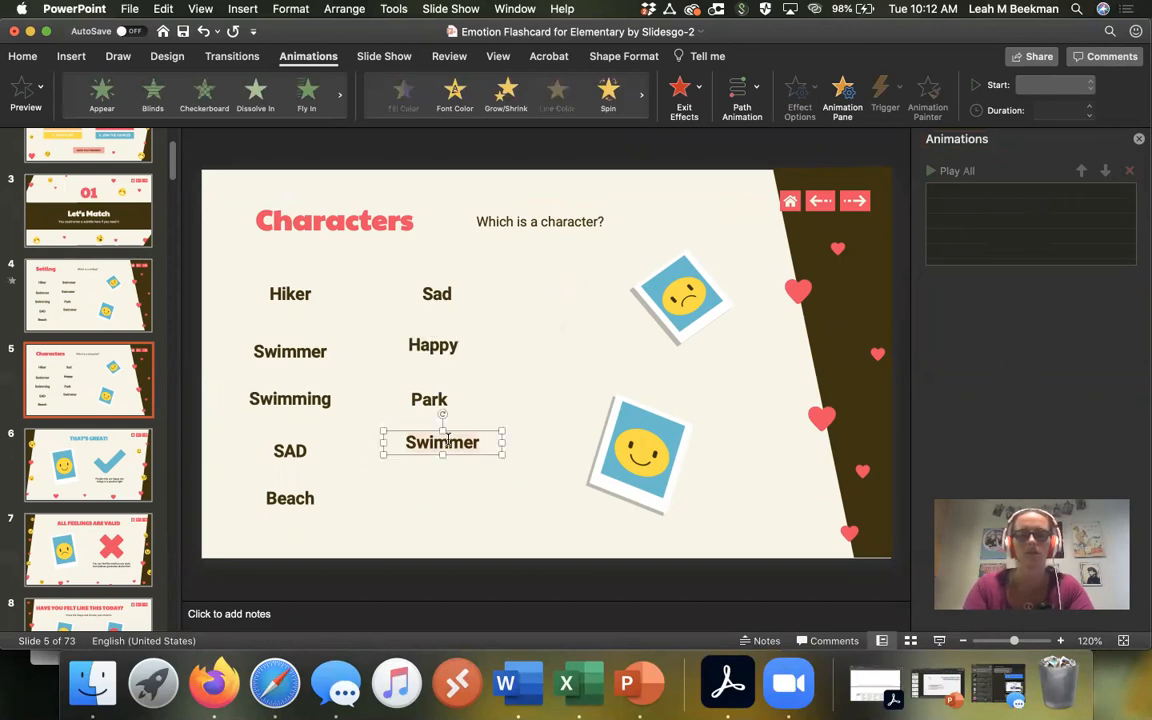
pyautogui.write('Dark')
pyautogui.click(398, 457)
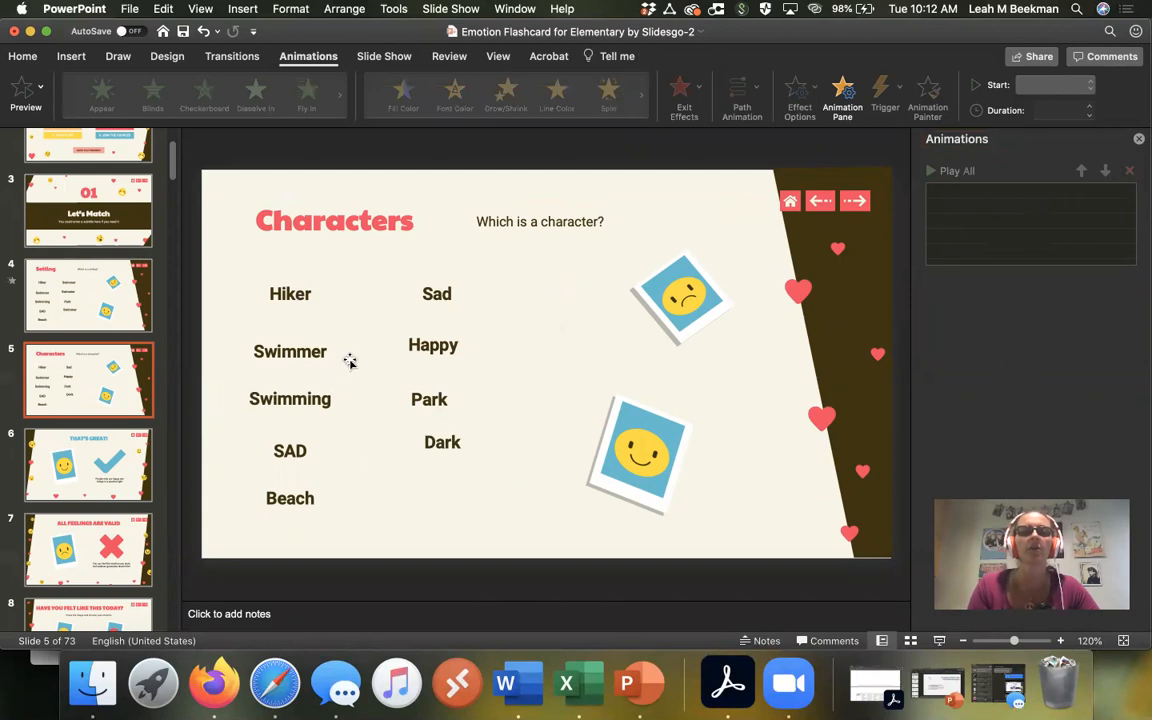
pyautogui.click(283, 398)
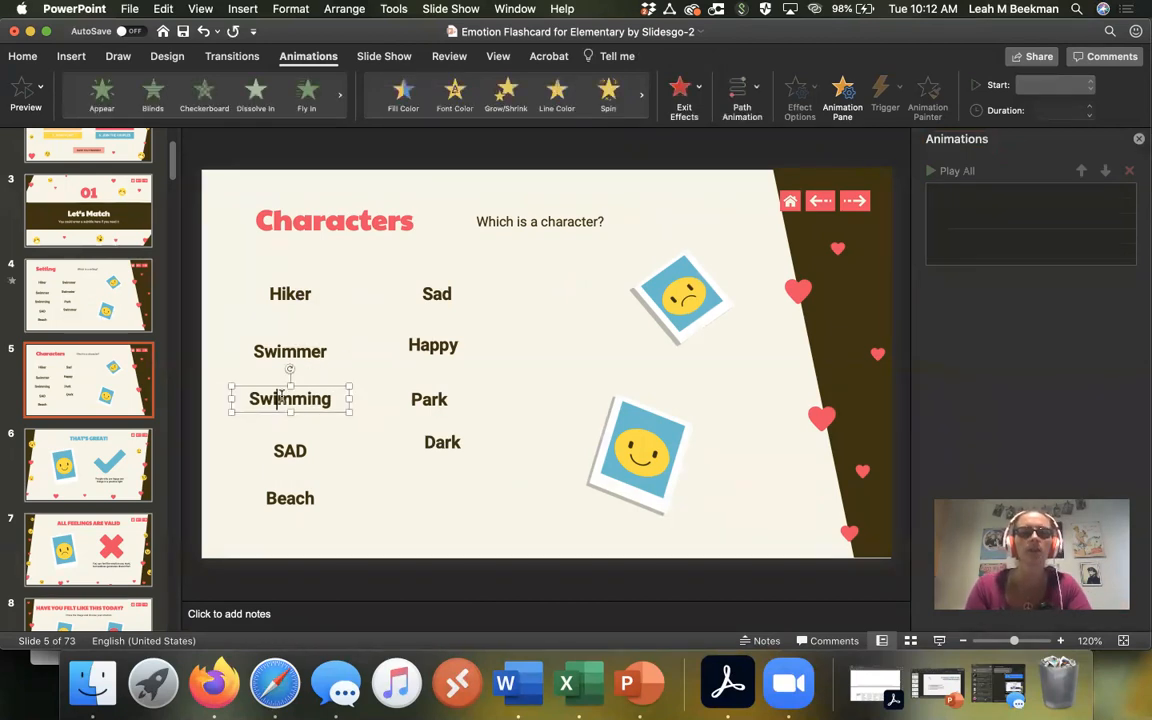
pyautogui.keyDown('shift'); pyautogui.click(290, 451); pyautogui.keyUp('shift')
pyautogui.keyDown('shift'); pyautogui.click(290, 498); pyautogui.keyUp('shift')
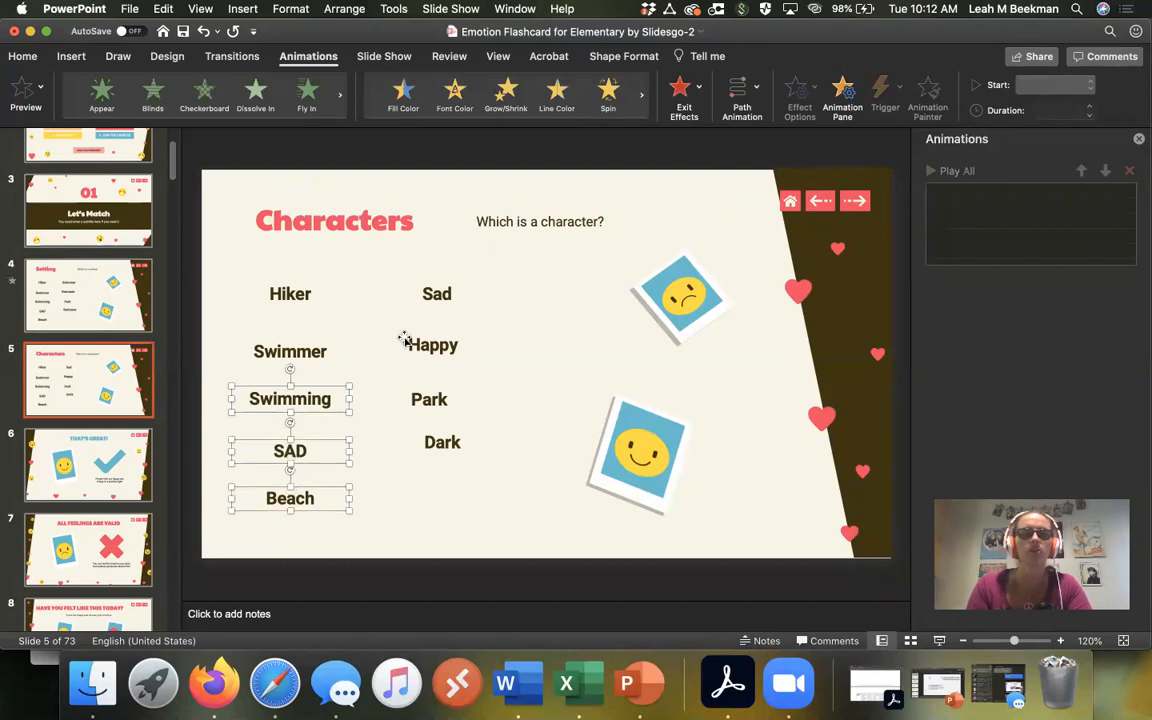
pyautogui.keyDown('shift'); pyautogui.click(422, 296); pyautogui.keyUp('shift')
pyautogui.keyDown('shift'); pyautogui.click(433, 345); pyautogui.keyUp('shift')
pyautogui.keyDown('shift'); pyautogui.click(429, 399); pyautogui.keyUp('shift')
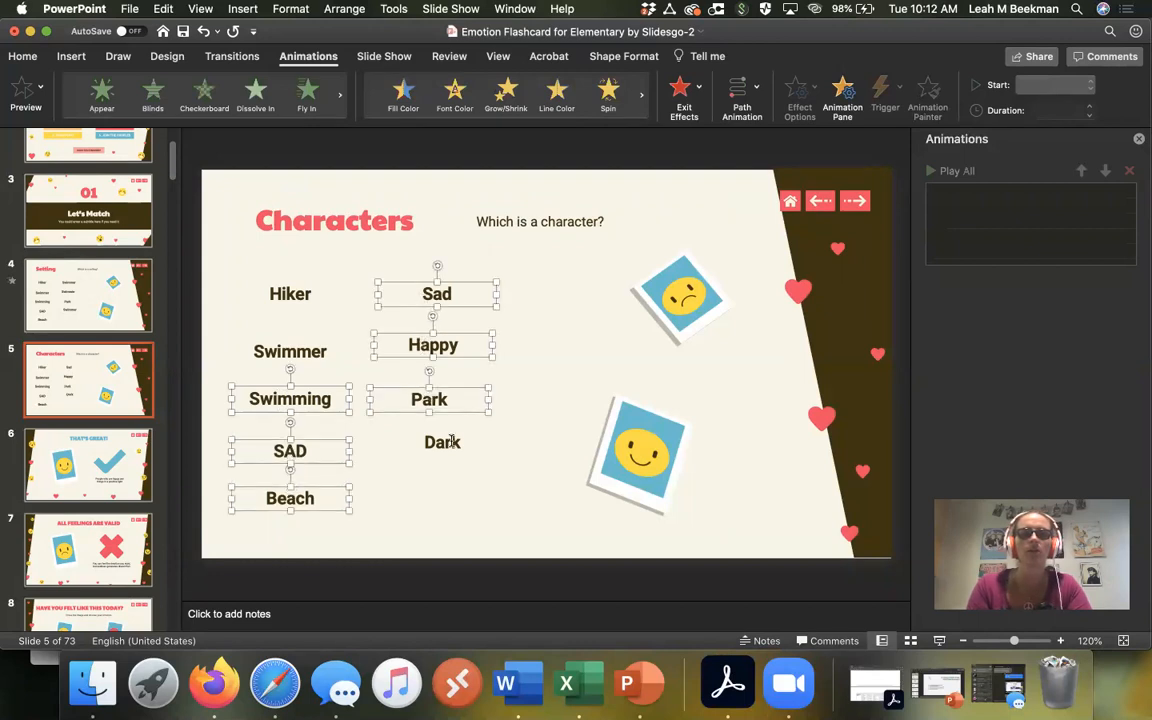
pyautogui.keyDown('shift'); pyautogui.click(442, 442); pyautogui.keyUp('shift')
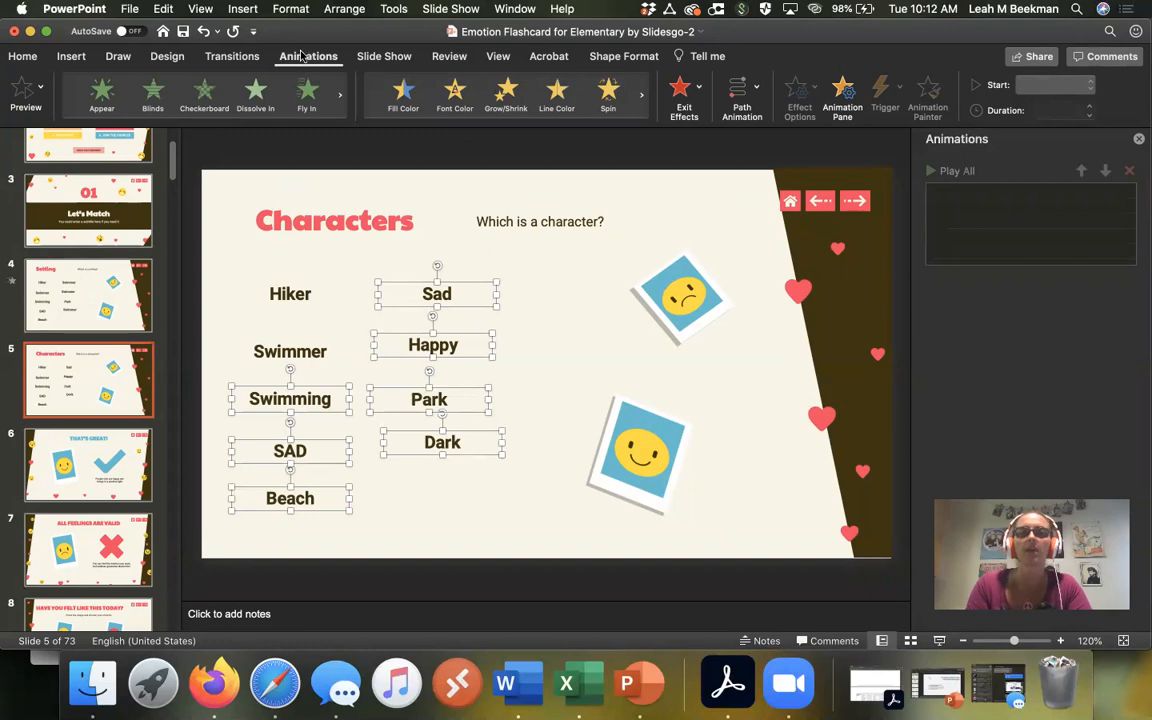
pyautogui.click(701, 90)
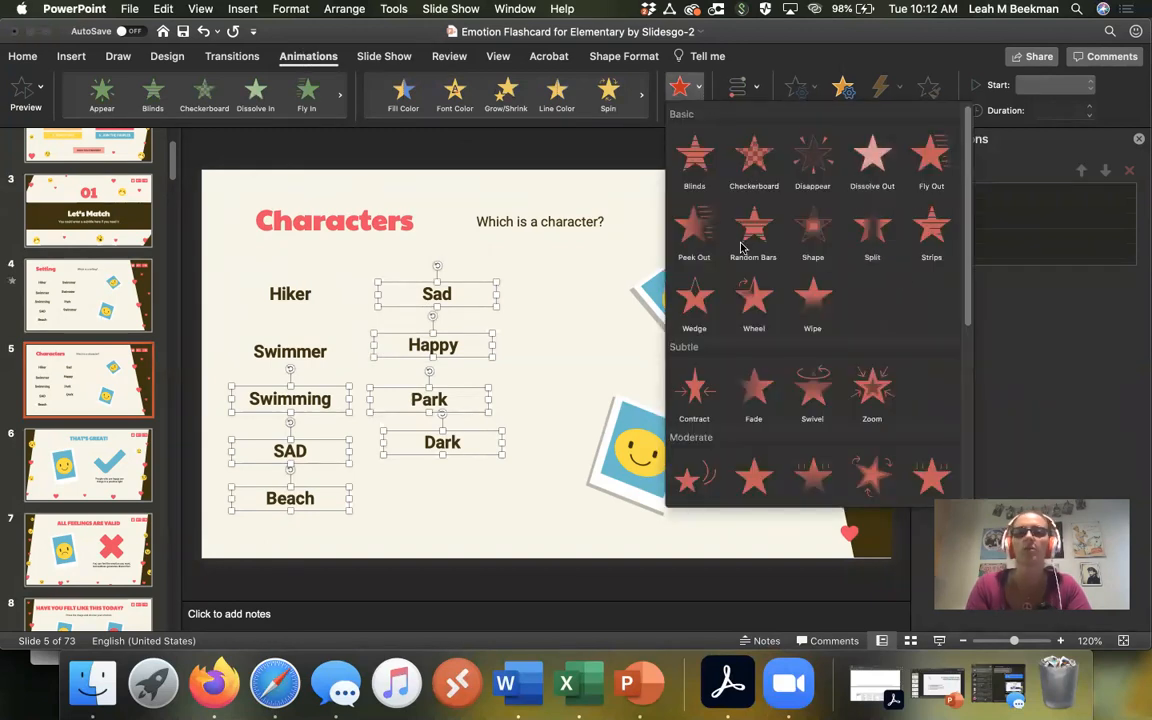
pyautogui.click(872, 233)
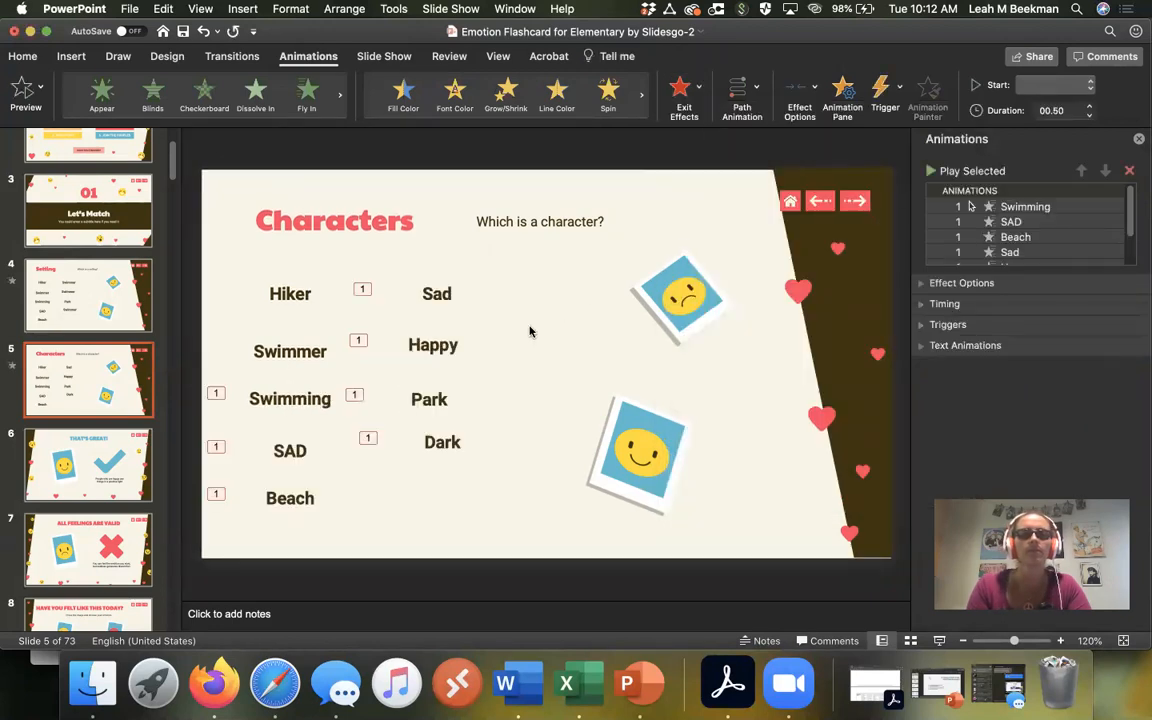
pyautogui.click(1129, 173)
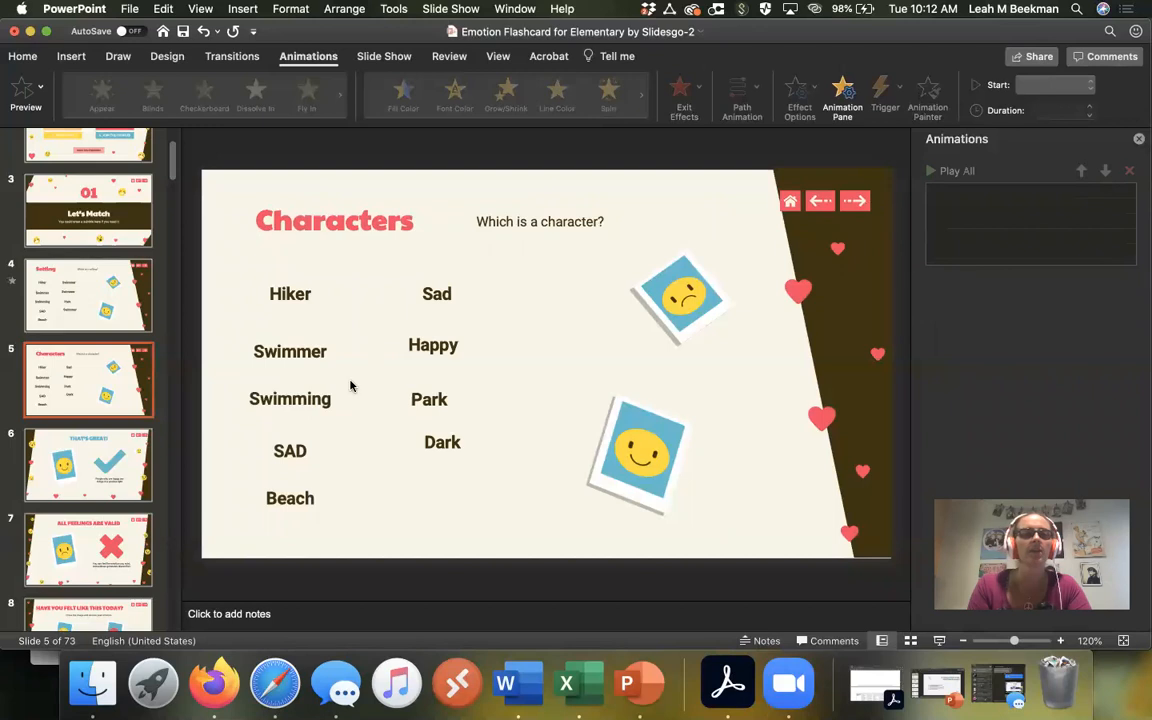
# Step: Retitle slide 6 'Which one is right?' and shrink its checkmark
pyautogui.click(97, 459)
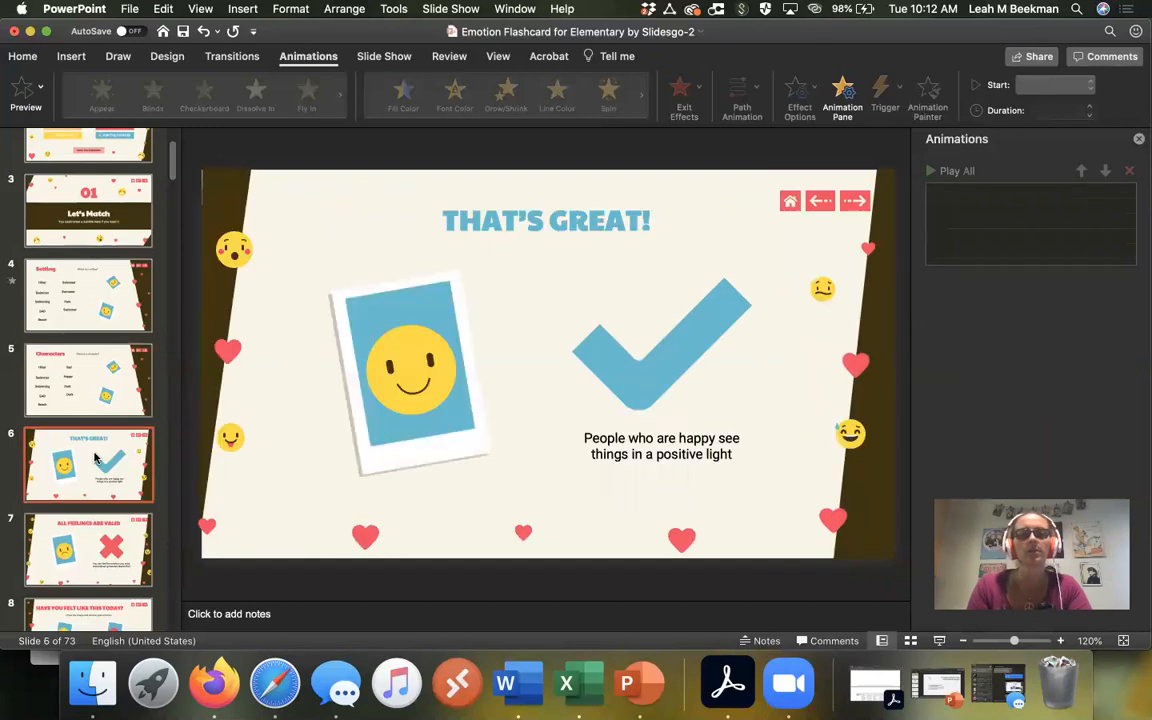
pyautogui.click(546, 220)
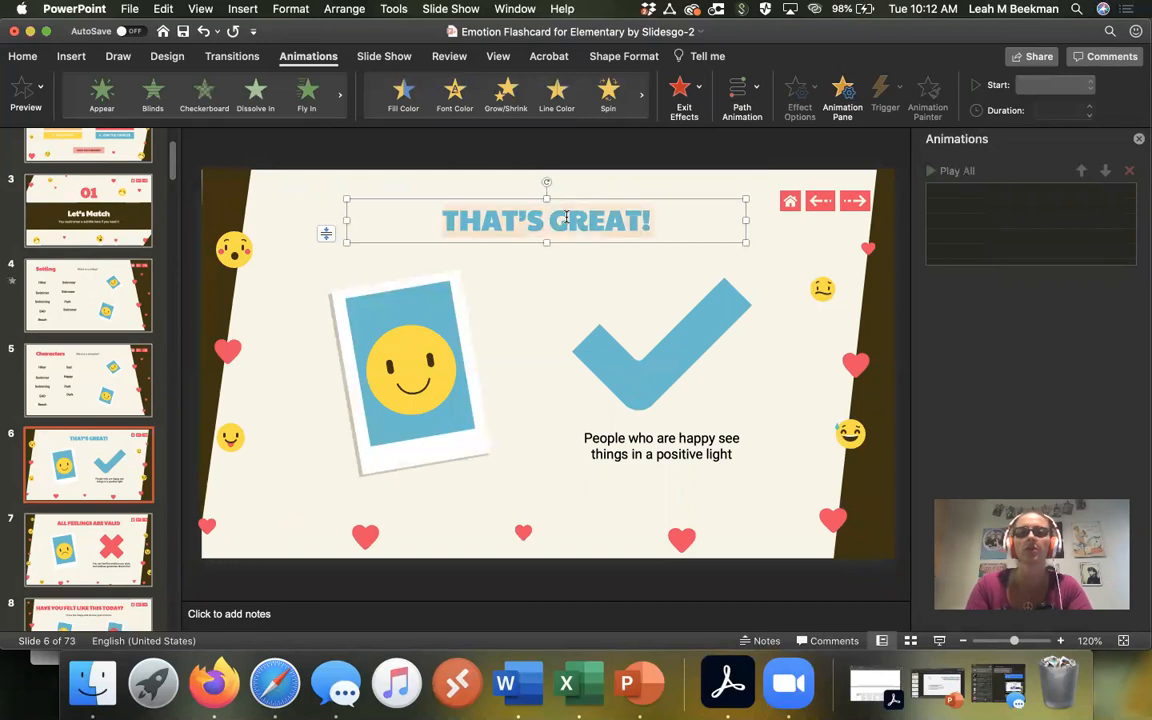
pyautogui.write('Which one')
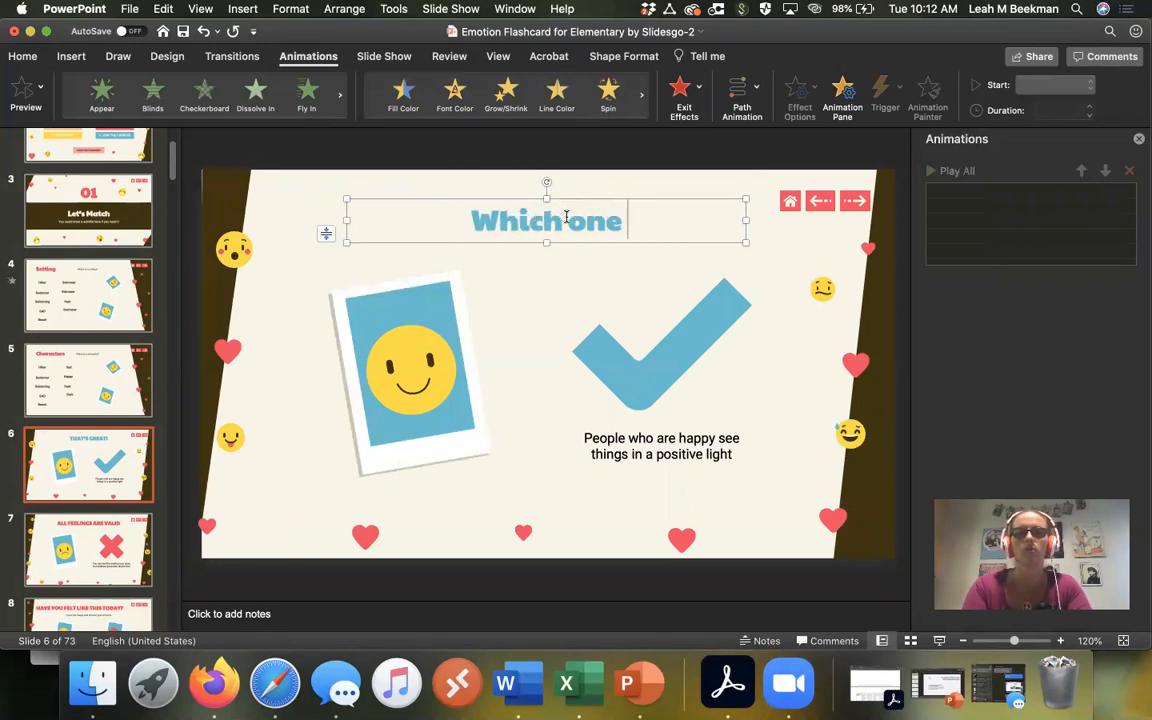
pyautogui.write(' is right?')
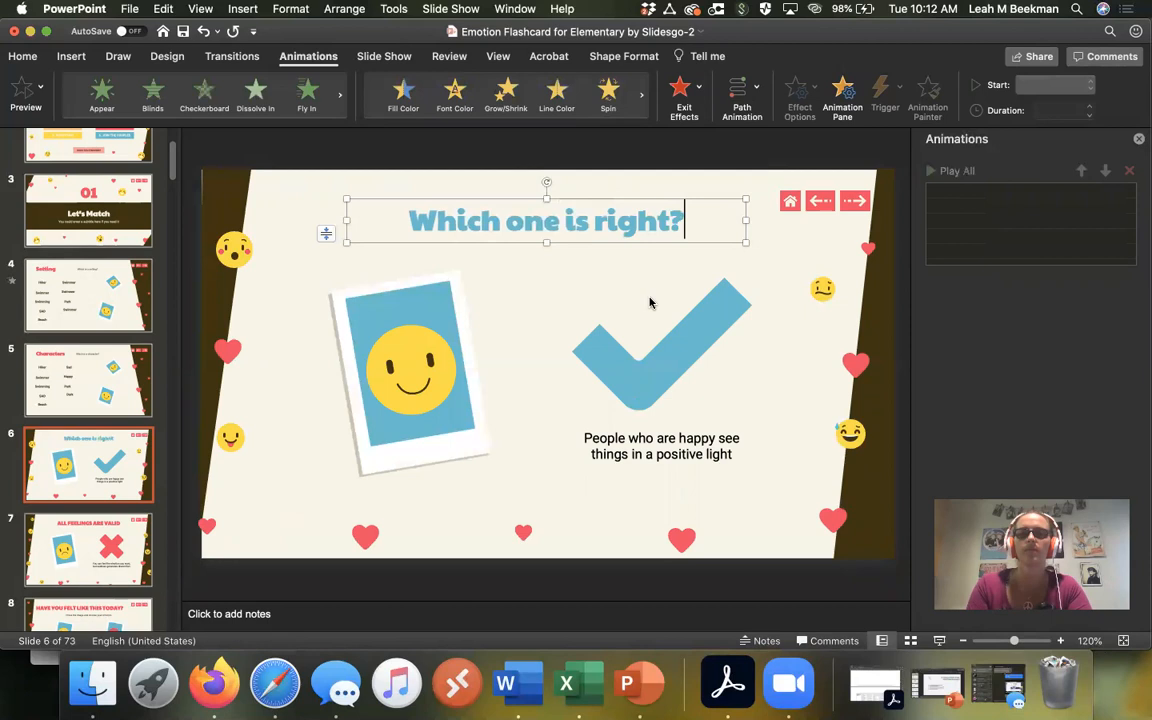
pyautogui.click(636, 366)
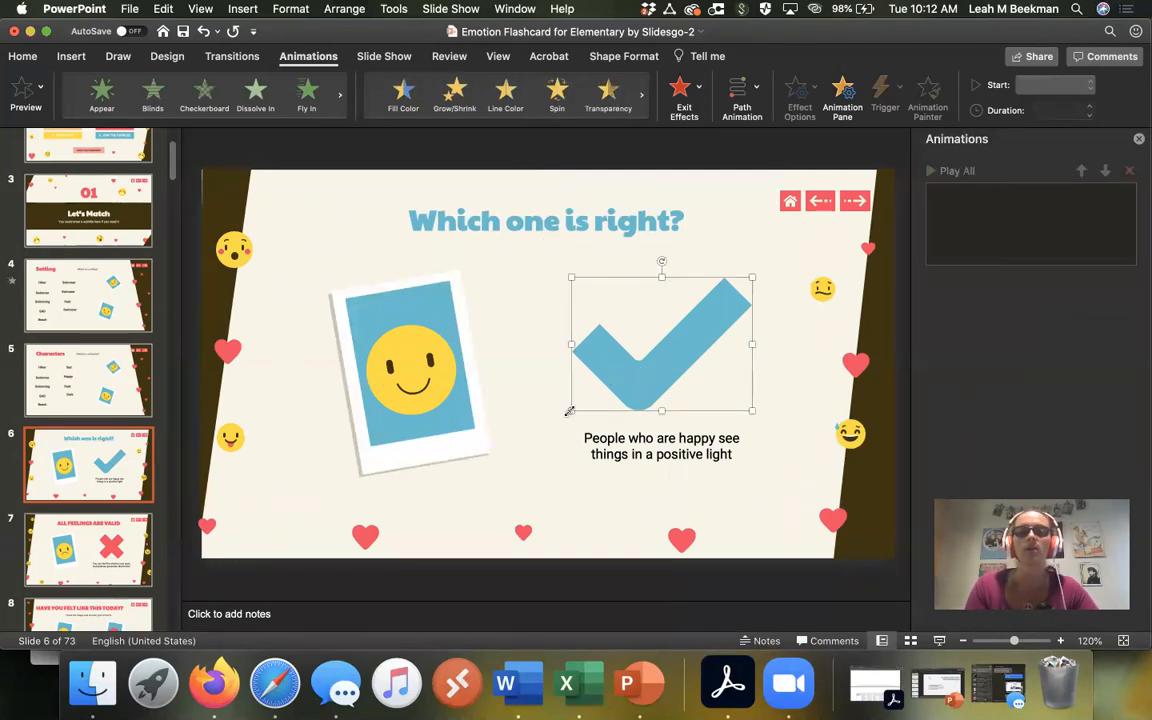
pyautogui.moveTo(571, 410)
pyautogui.mouseDown()
pyautogui.moveTo(676, 321)
pyautogui.moveTo(741, 300)
pyautogui.mouseUp()
# Step: Replace the caption with 'Park' at 40 pt bold and move it up beside the checkmark
pyautogui.click(630, 445)
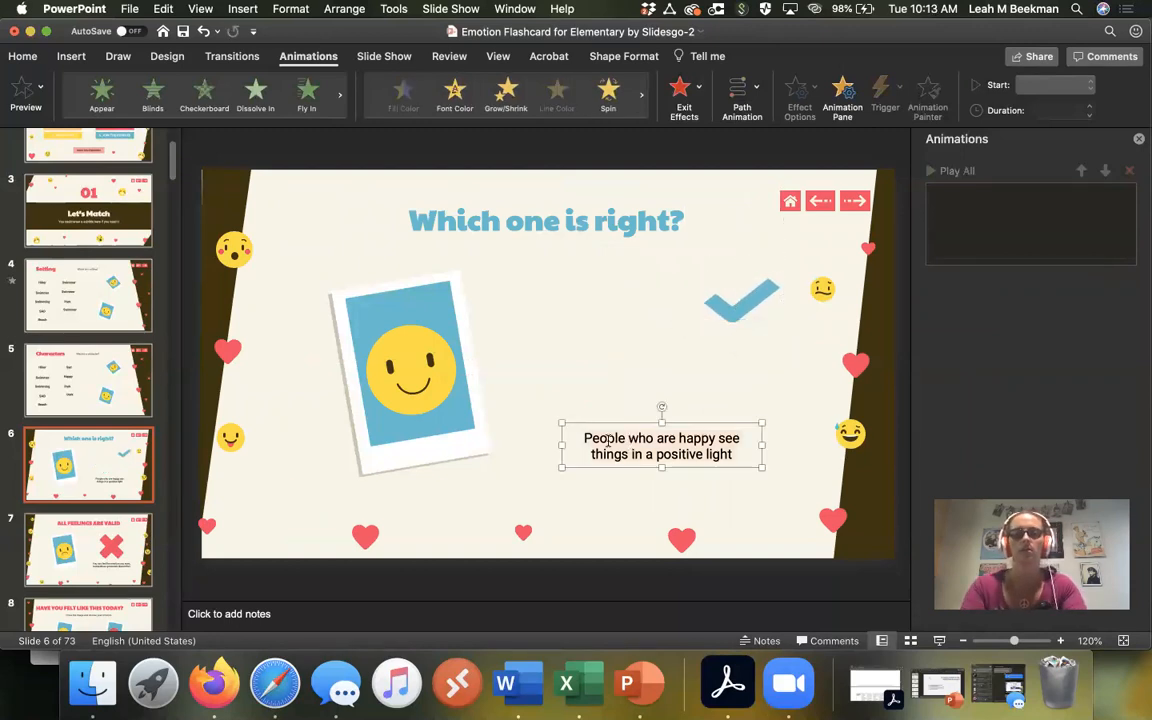
pyautogui.press('super+a')
pyautogui.write('Pakd')
pyautogui.press('BackSpace')
pyautogui.press('BackSpace')
pyautogui.write('e')
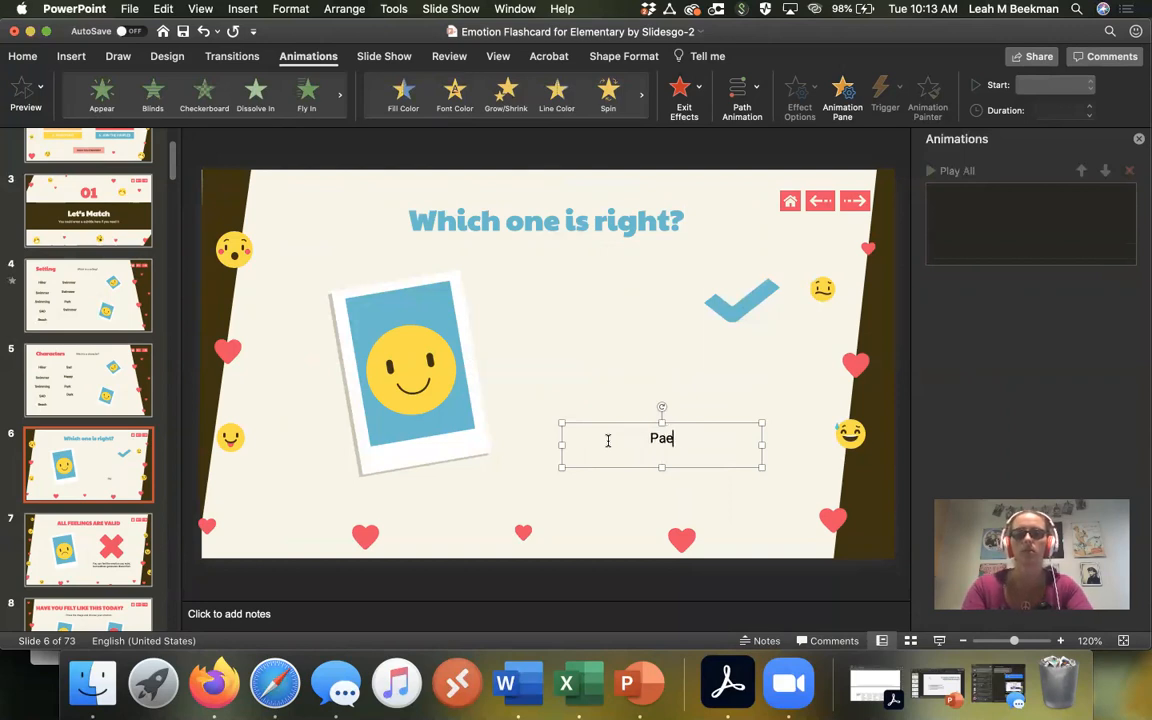
pyautogui.write('r')
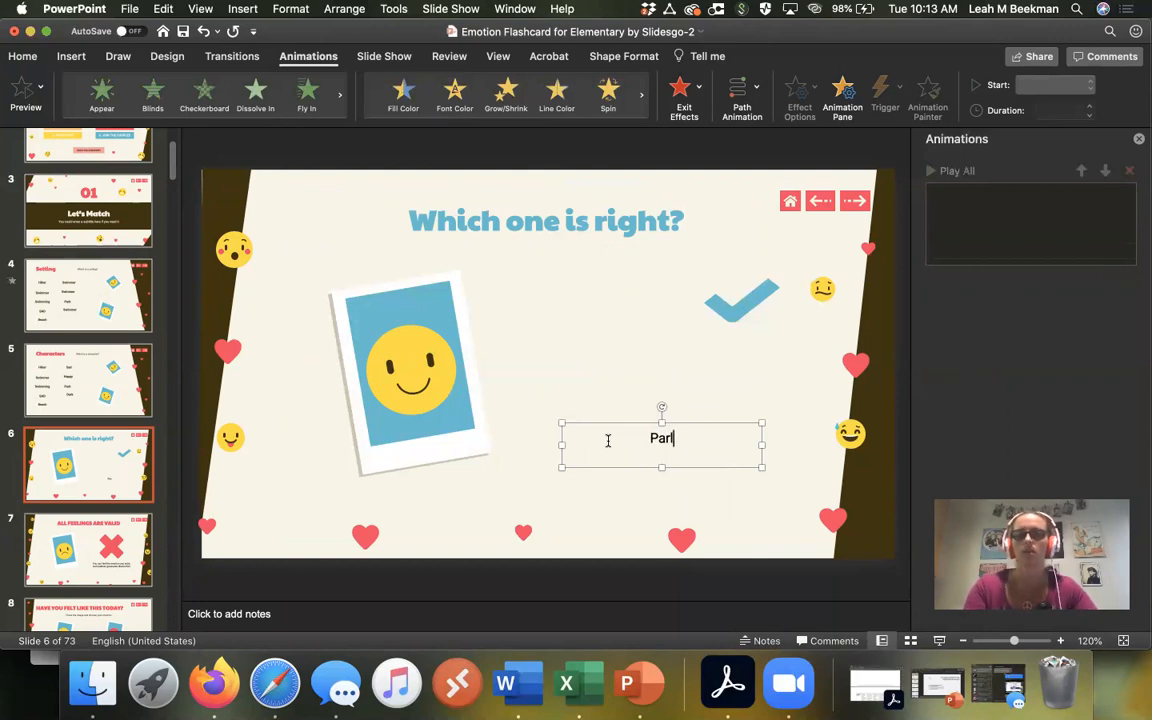
pyautogui.write('k')
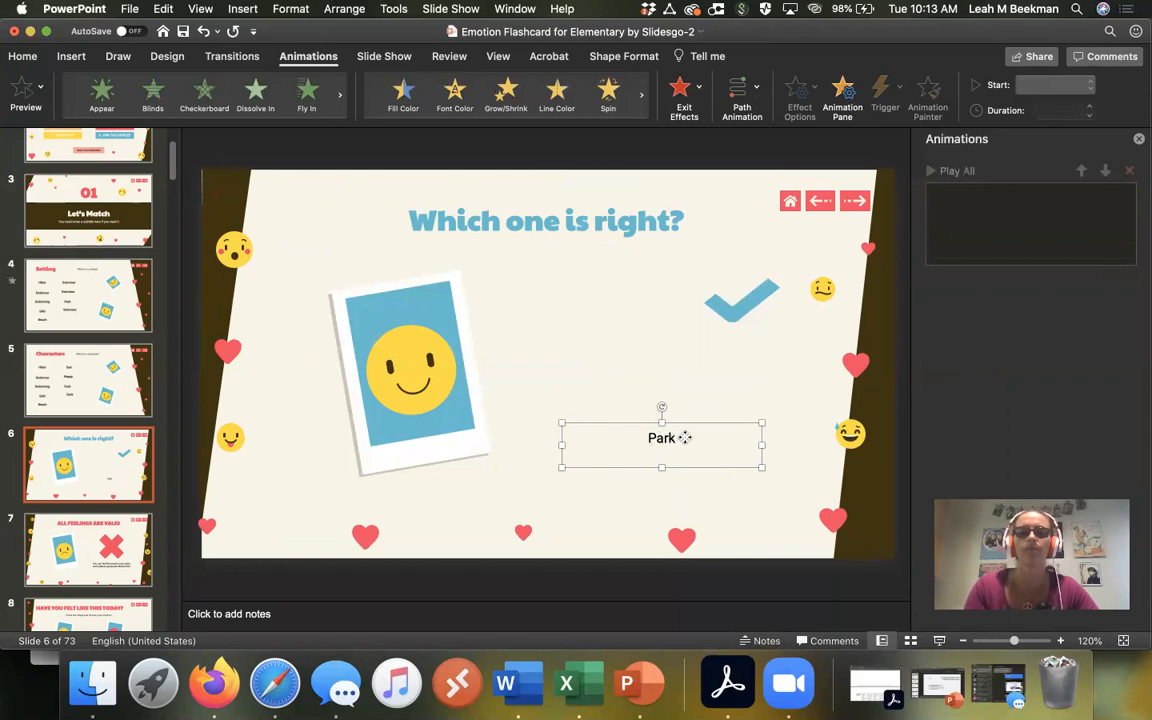
pyautogui.moveTo(686, 440); pyautogui.dragTo(667, 438)
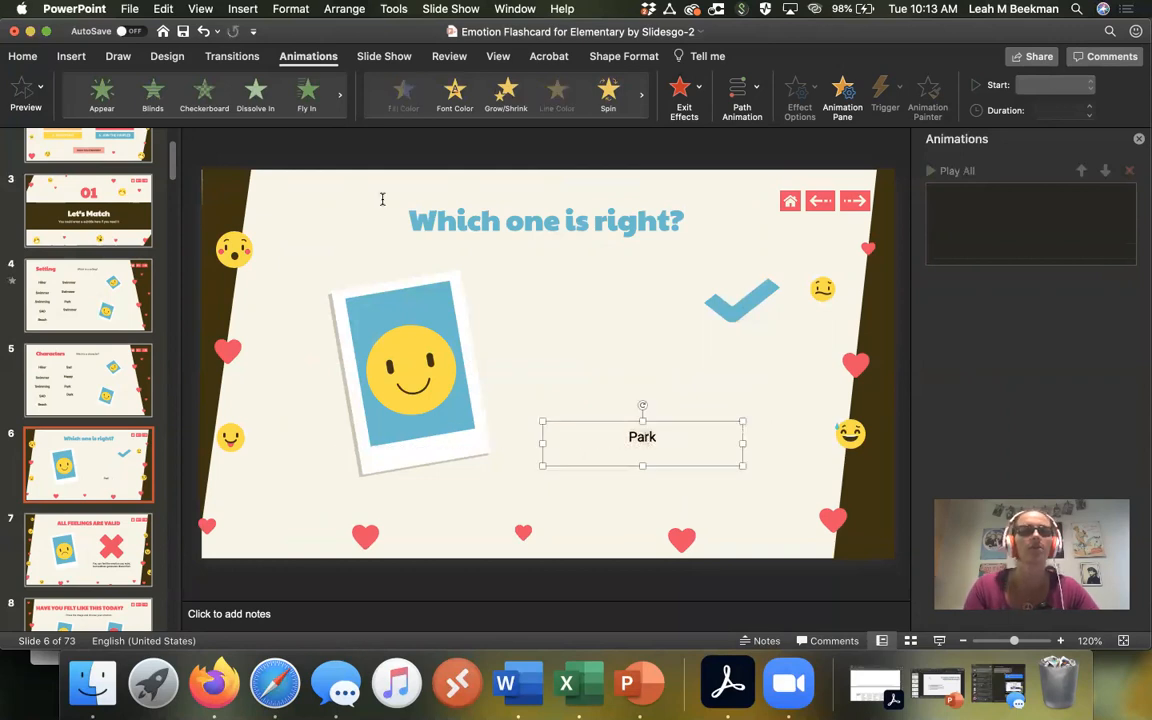
pyautogui.click(22, 56)
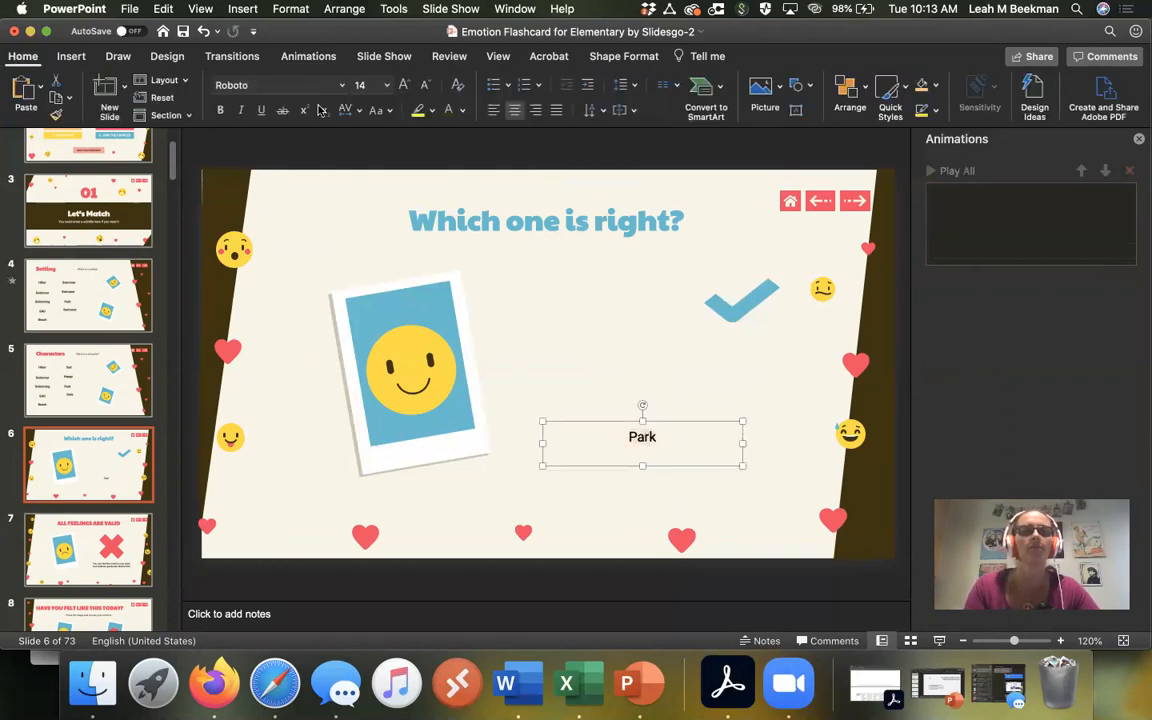
pyautogui.click(386, 85)
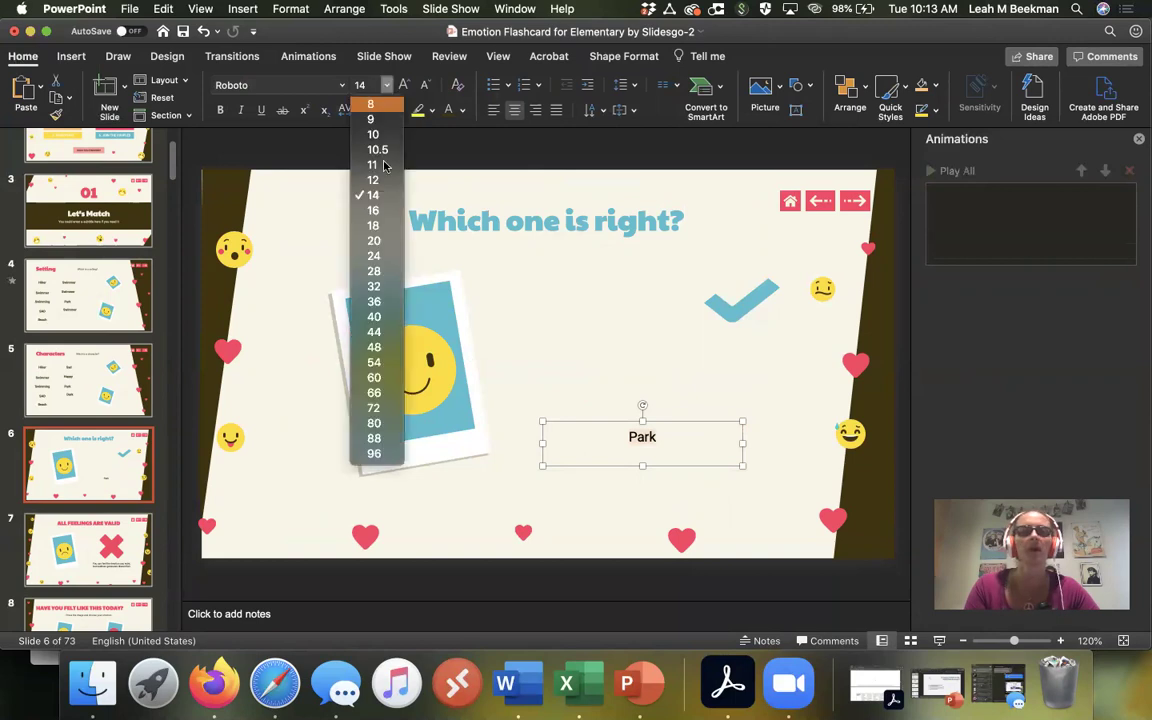
pyautogui.click(374, 316)
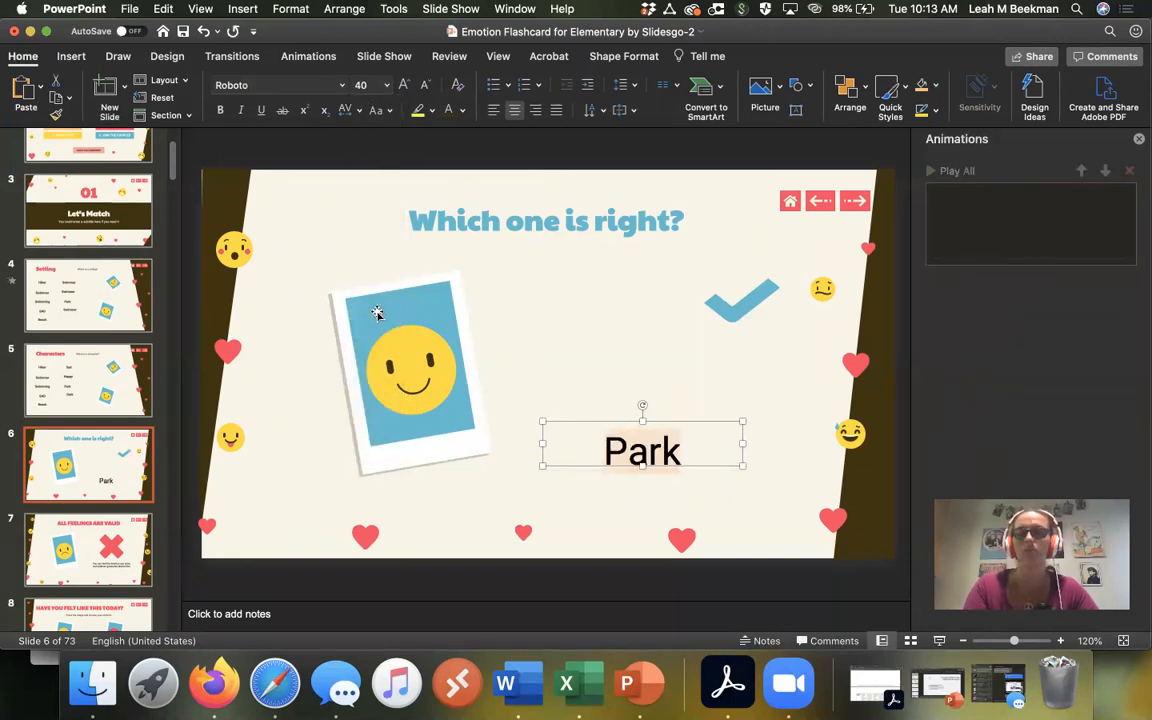
pyautogui.press('super+b')
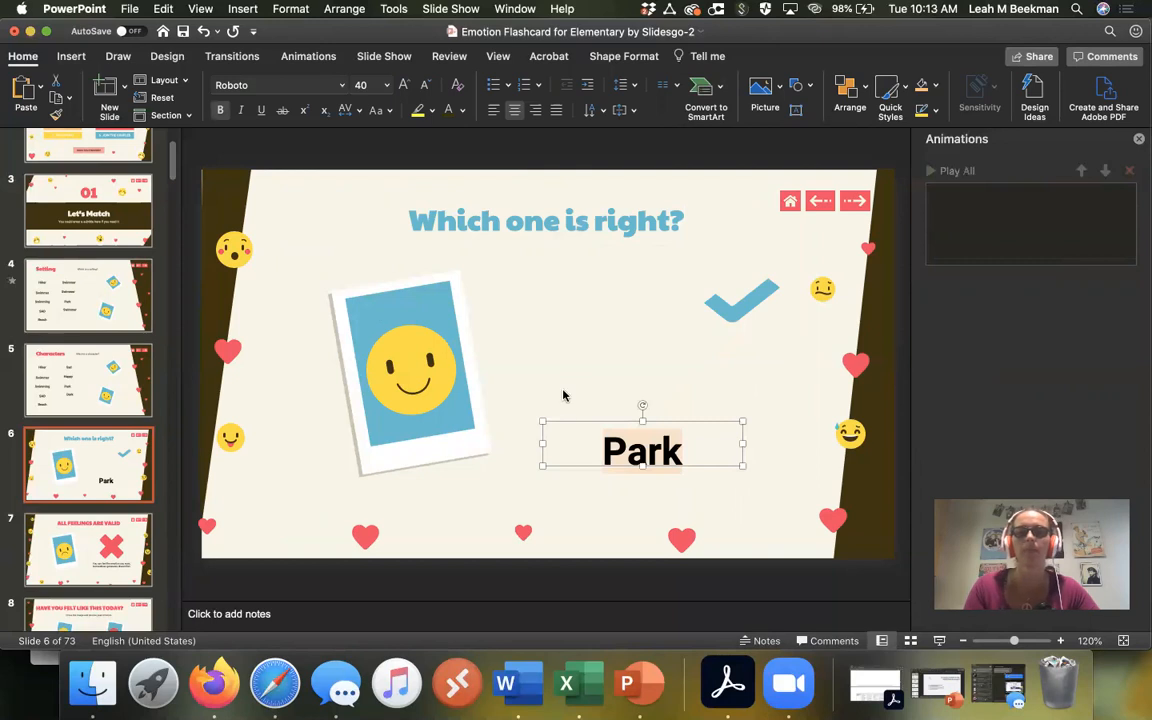
pyautogui.moveTo(598, 428); pyautogui.dragTo(579, 272)
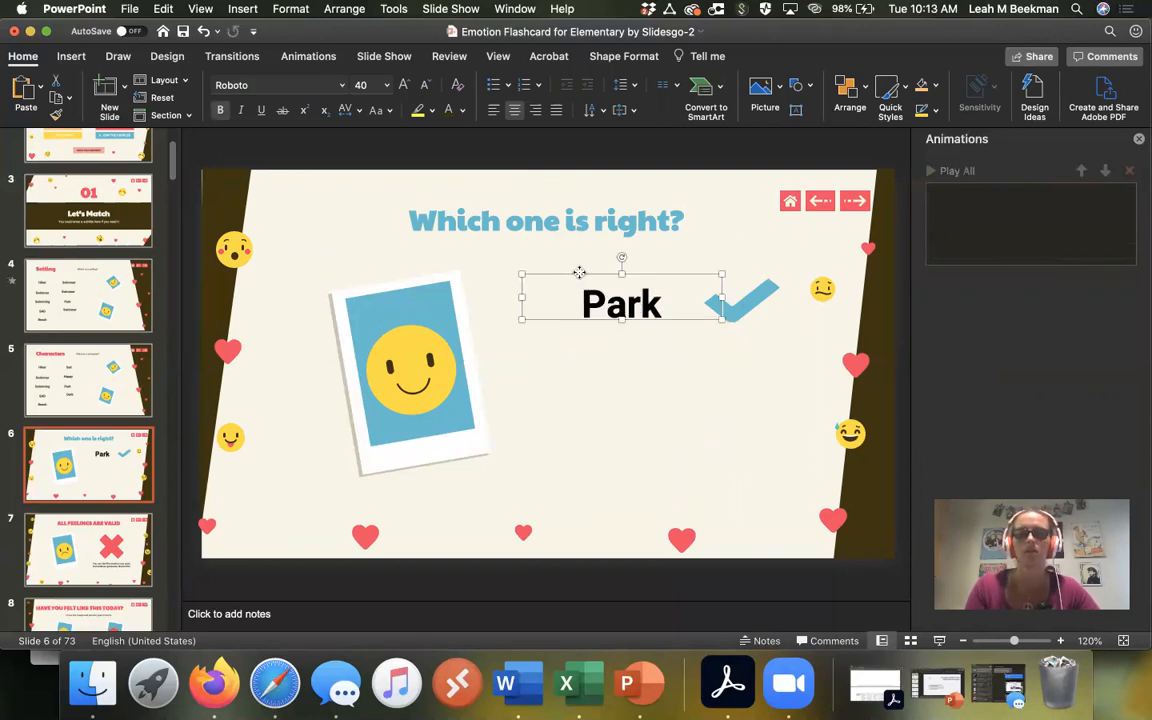
# Step: Copy the Park text box, place the duplicate below it and retype it as 'Beach'
pyautogui.rightClick(579, 272)
pyautogui.click(609, 260)
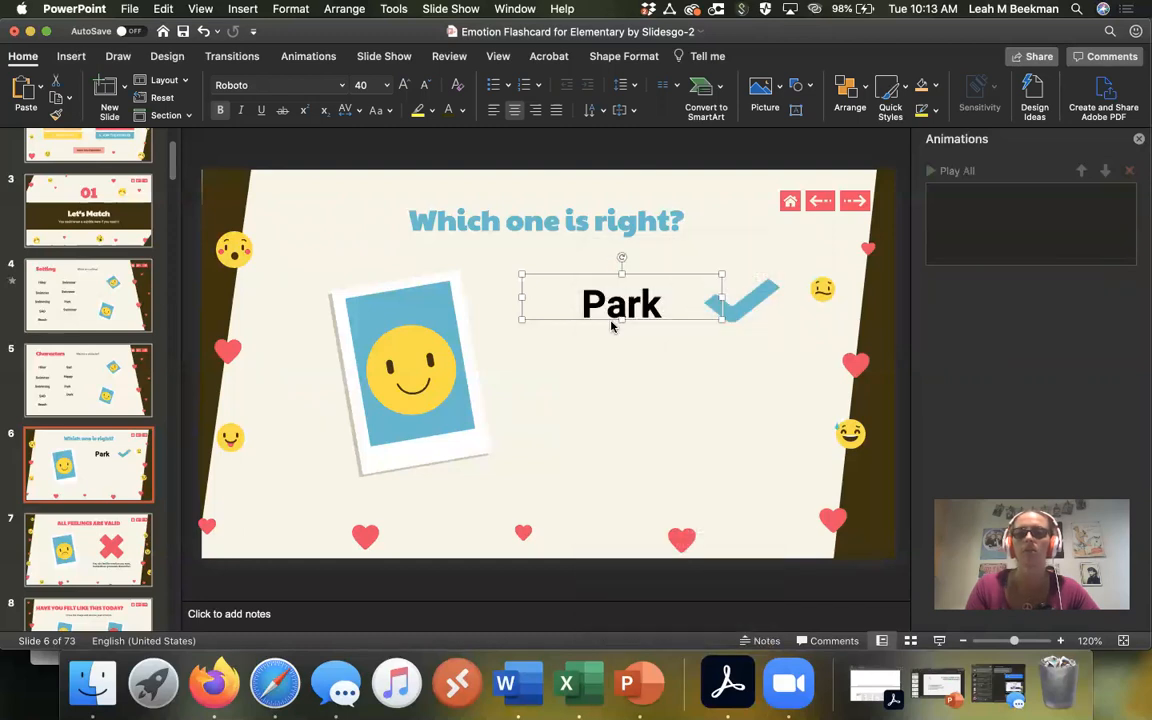
pyautogui.click(616, 367)
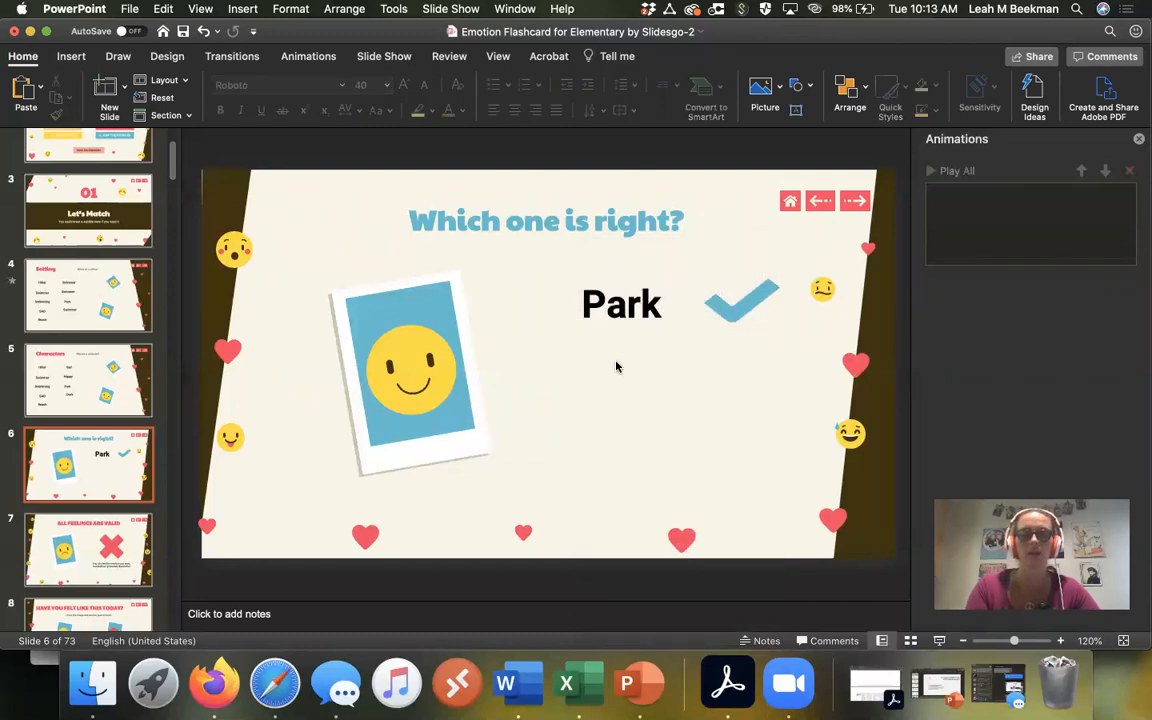
pyautogui.press('super+v')
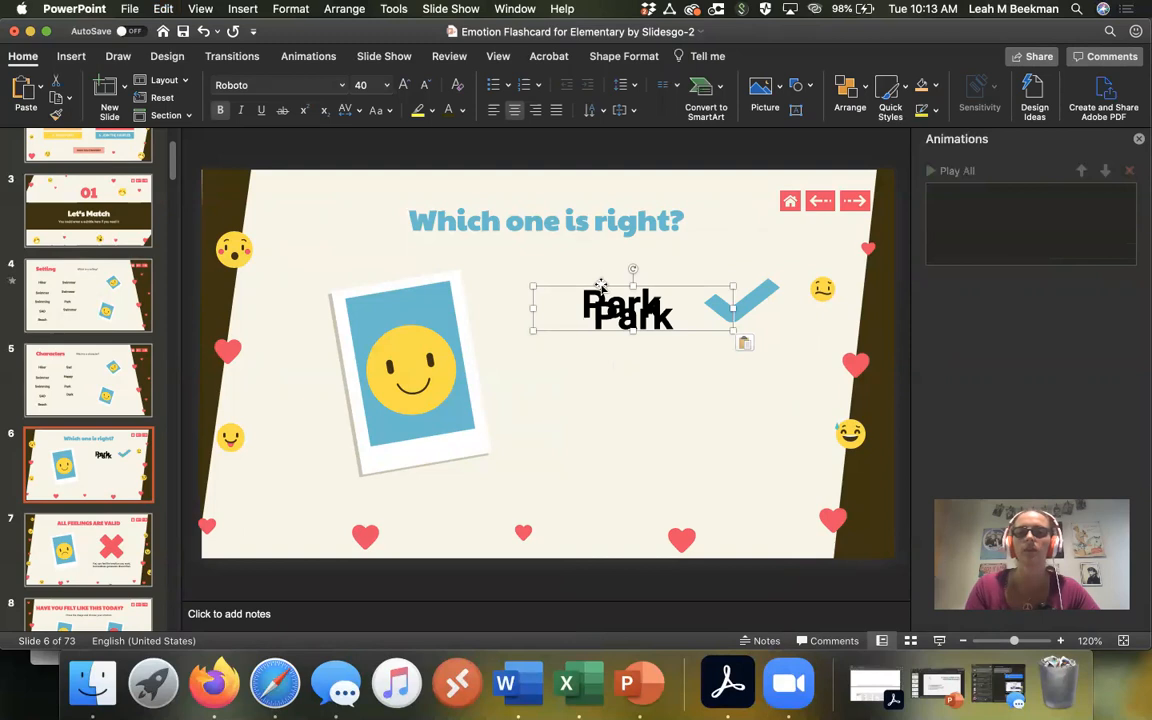
pyautogui.moveTo(598, 293); pyautogui.dragTo(614, 362)
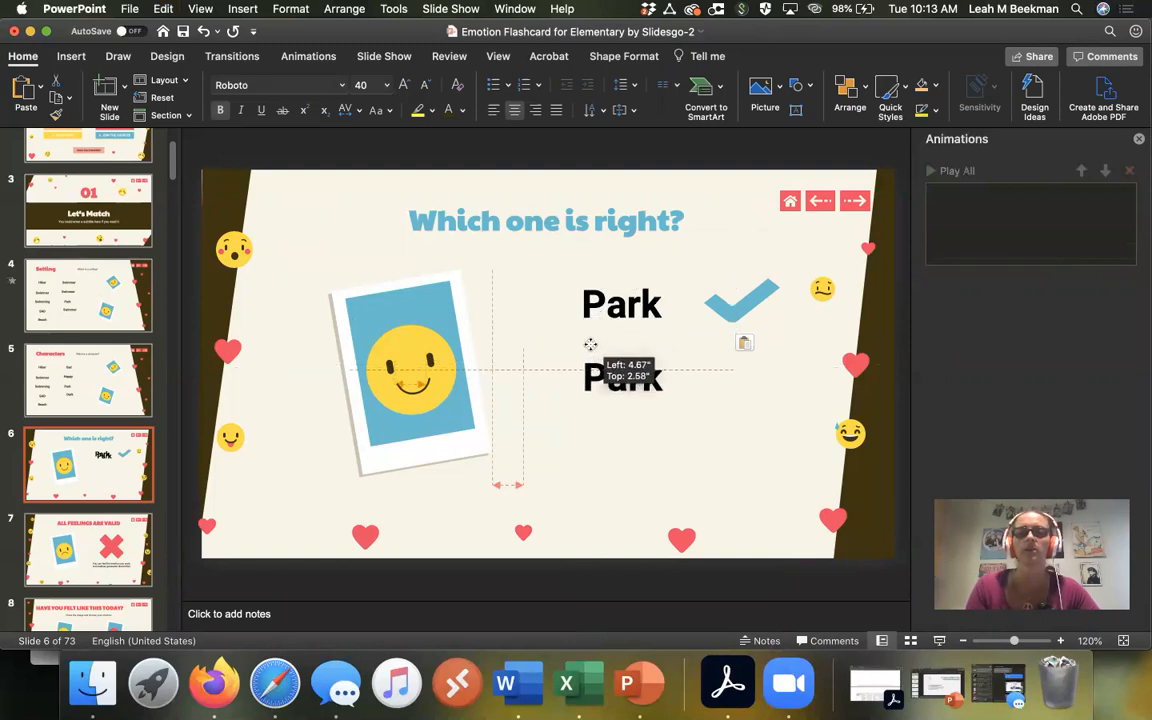
pyautogui.press('super+a')
pyautogui.write('Beach')
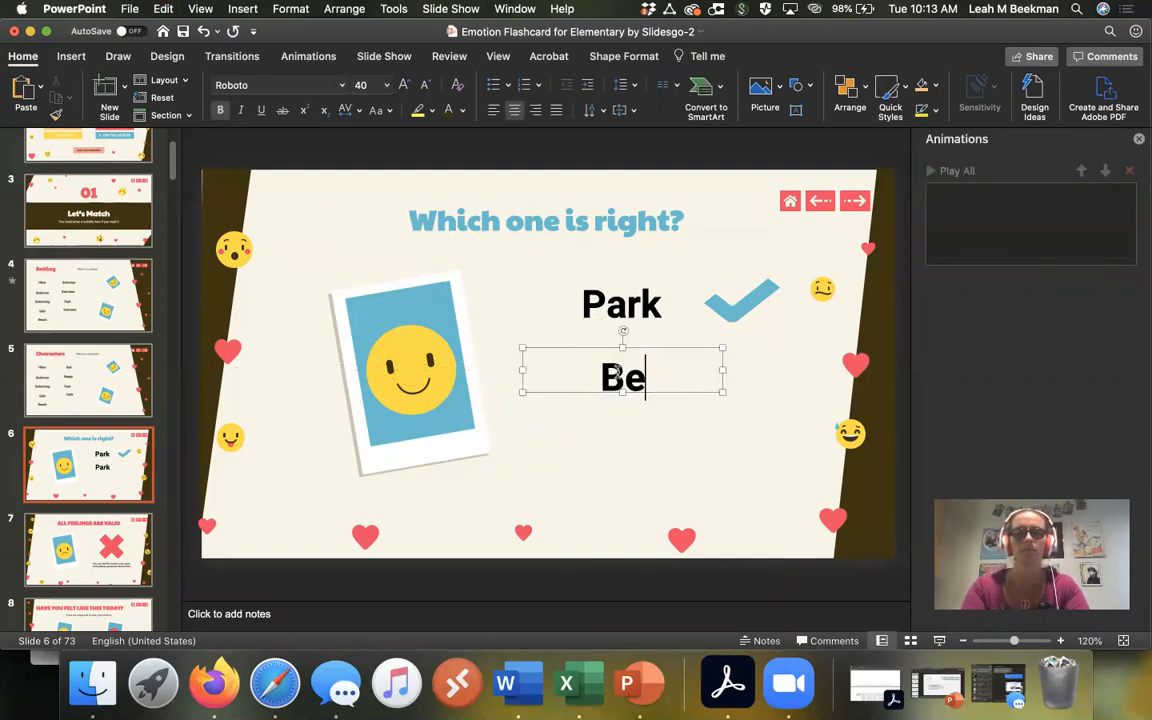
pyautogui.click(800, 430)
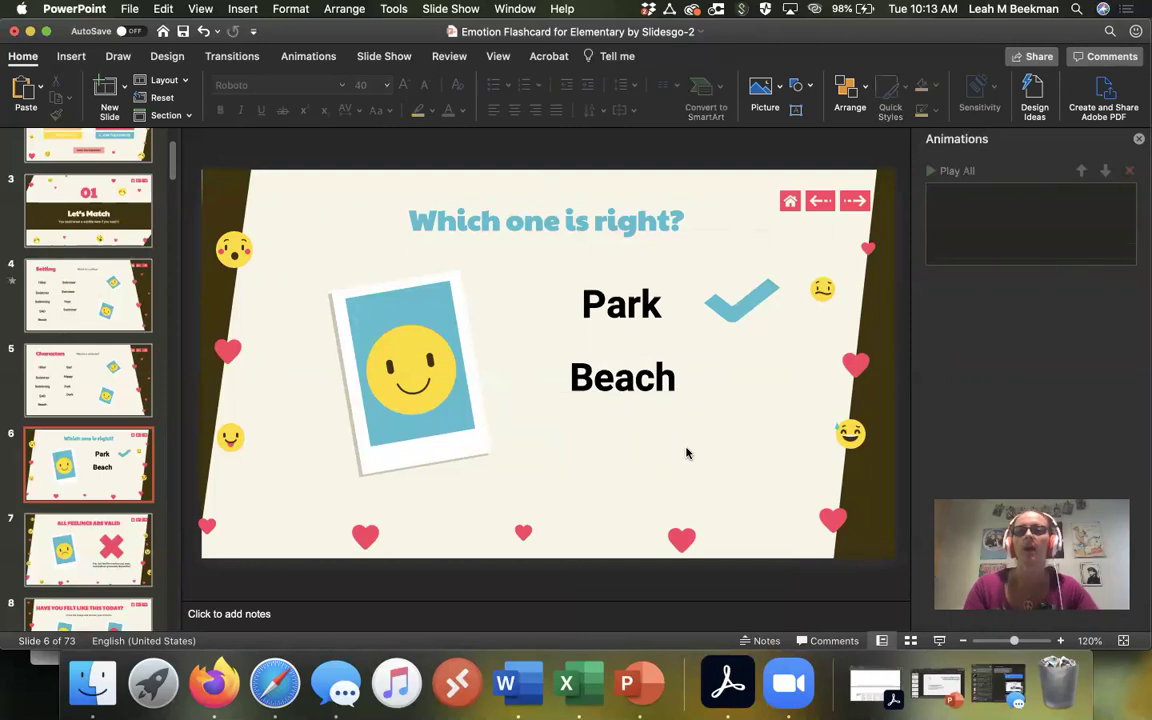
pyautogui.click(737, 309)
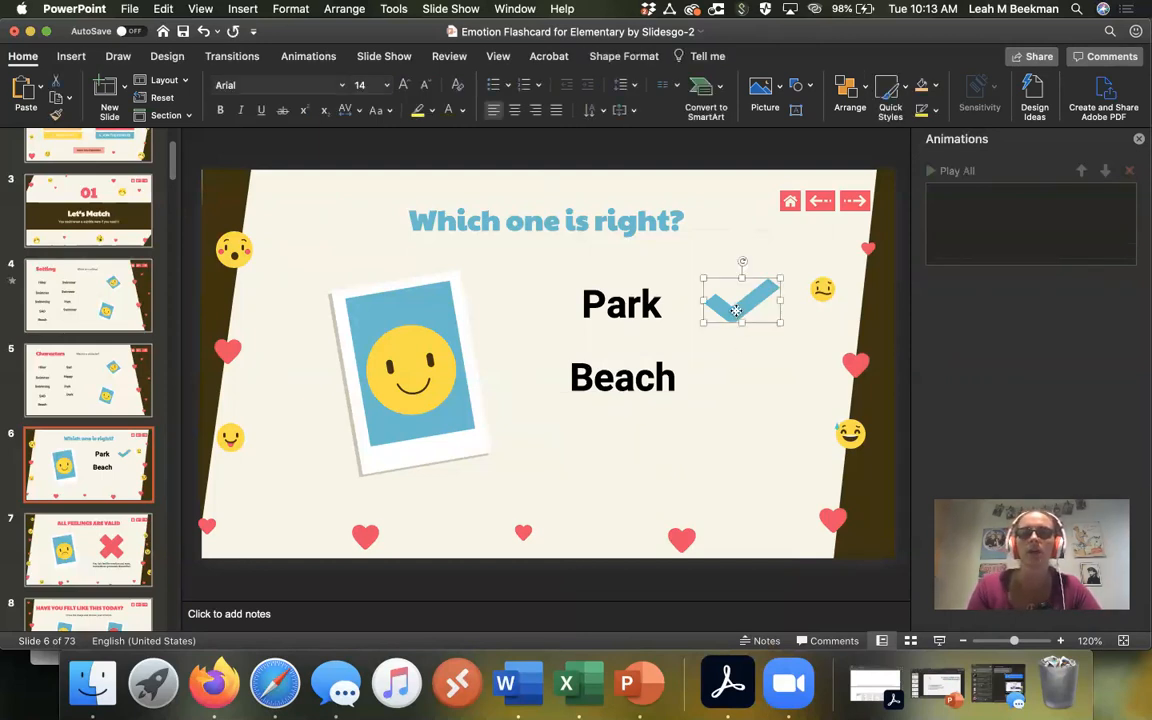
# Step: Give the checkmark a Checkerboard entrance animation
pyautogui.click(306, 56)
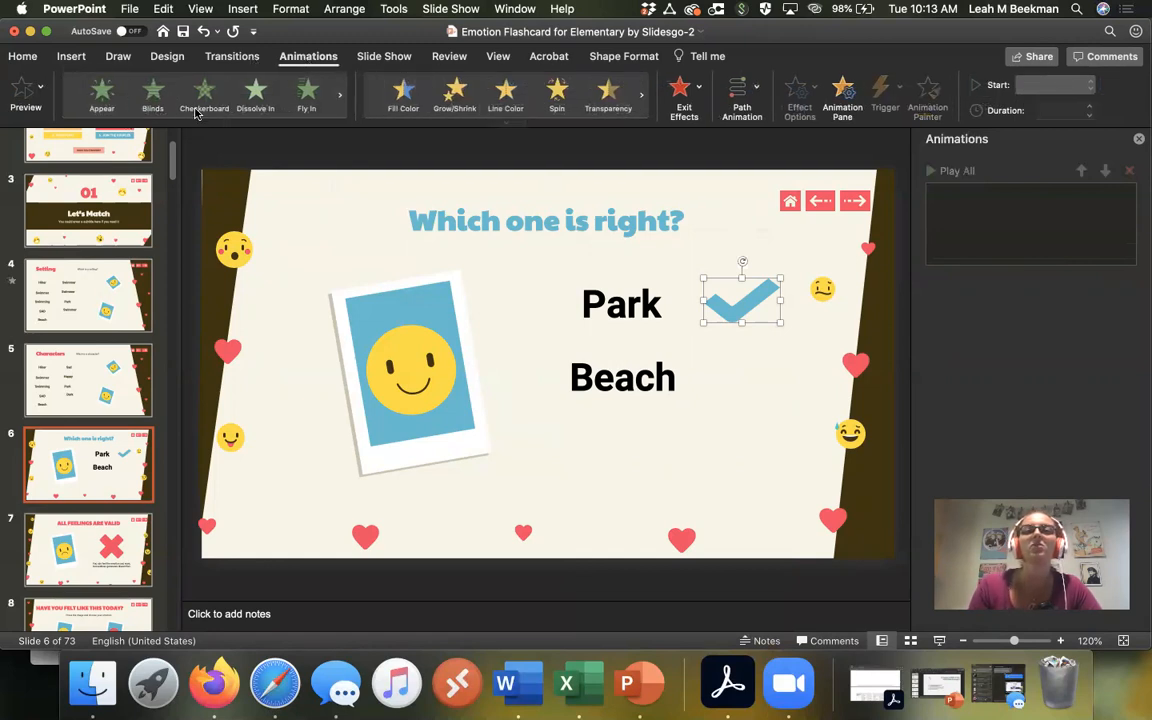
pyautogui.click(609, 95)
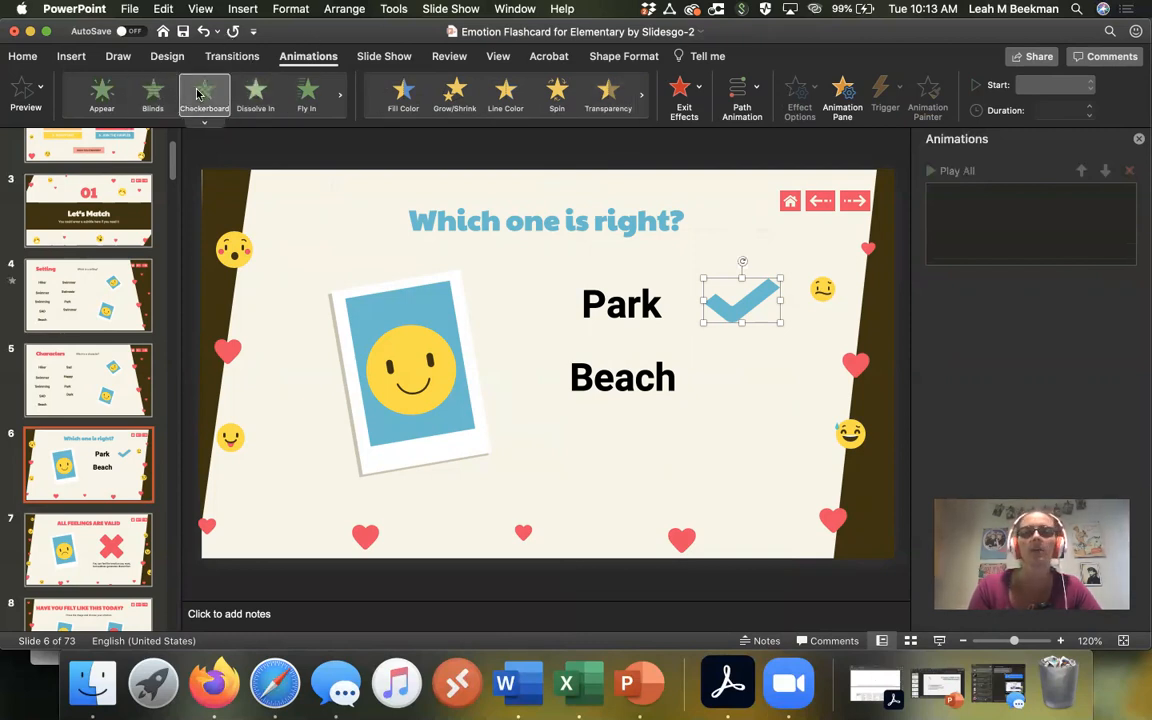
pyautogui.click(199, 92)
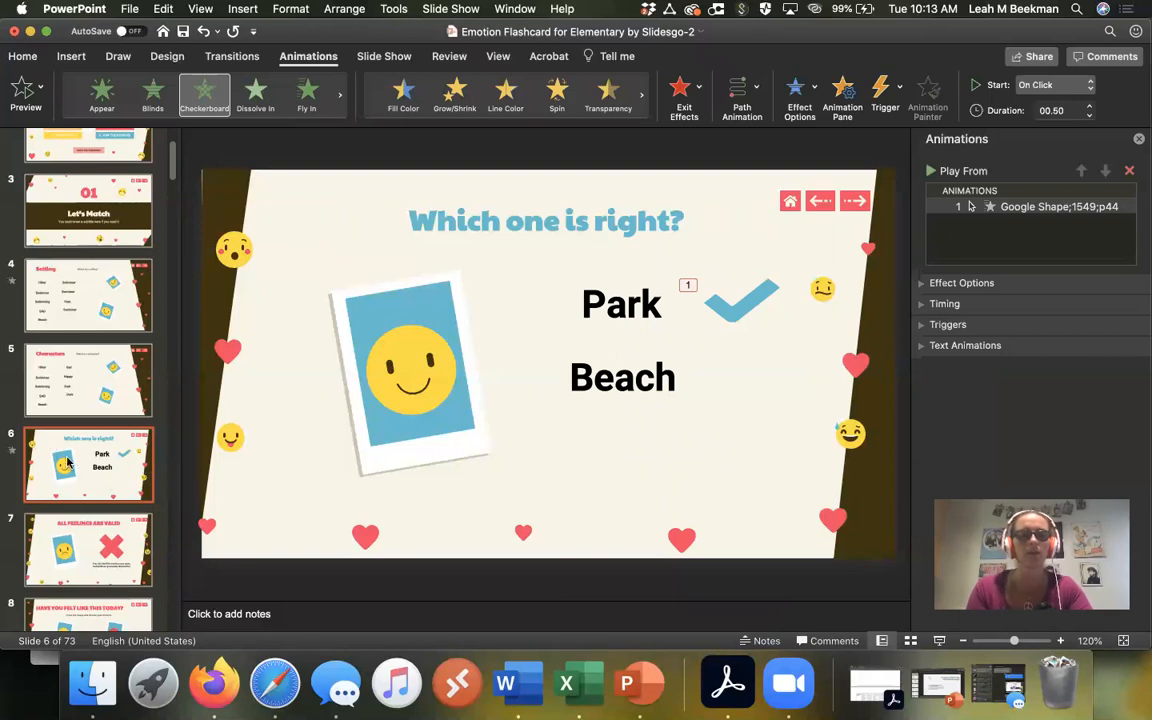
# Step: Duplicate the slide as slide 7 reading Hiker and Swimmer, then go to slide 8
pyautogui.click(99, 515)
pyautogui.press('super+d')
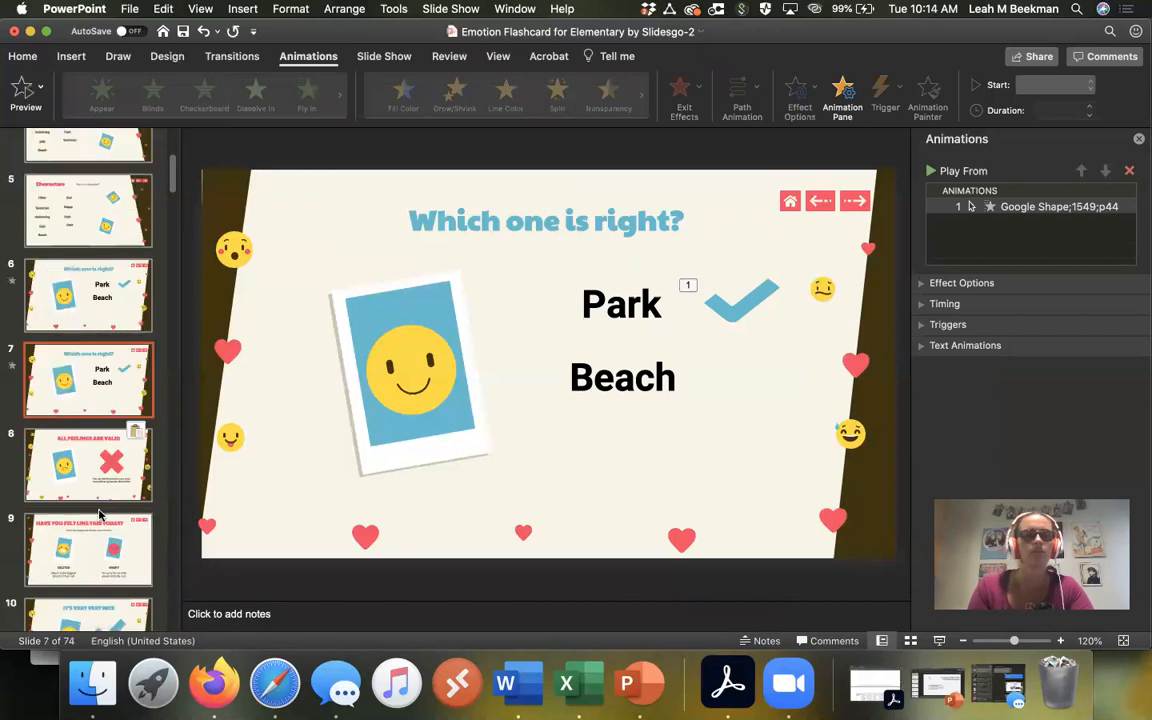
pyautogui.doubleClick(622, 303)
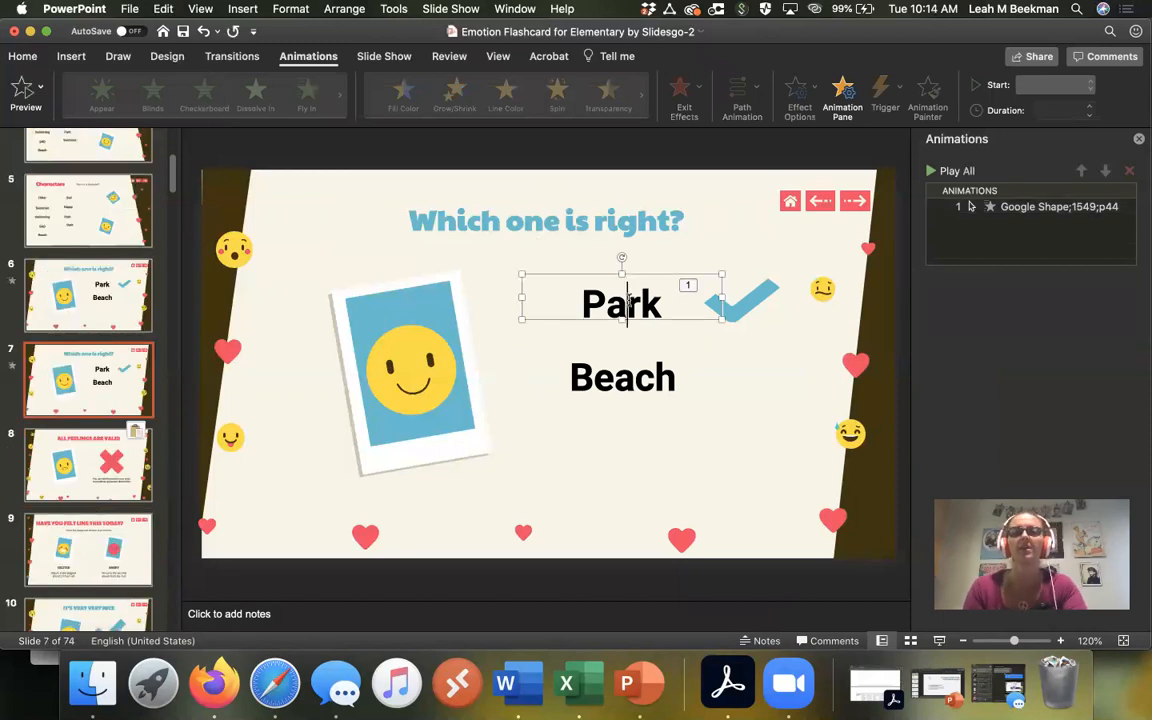
pyautogui.write('Hiker')
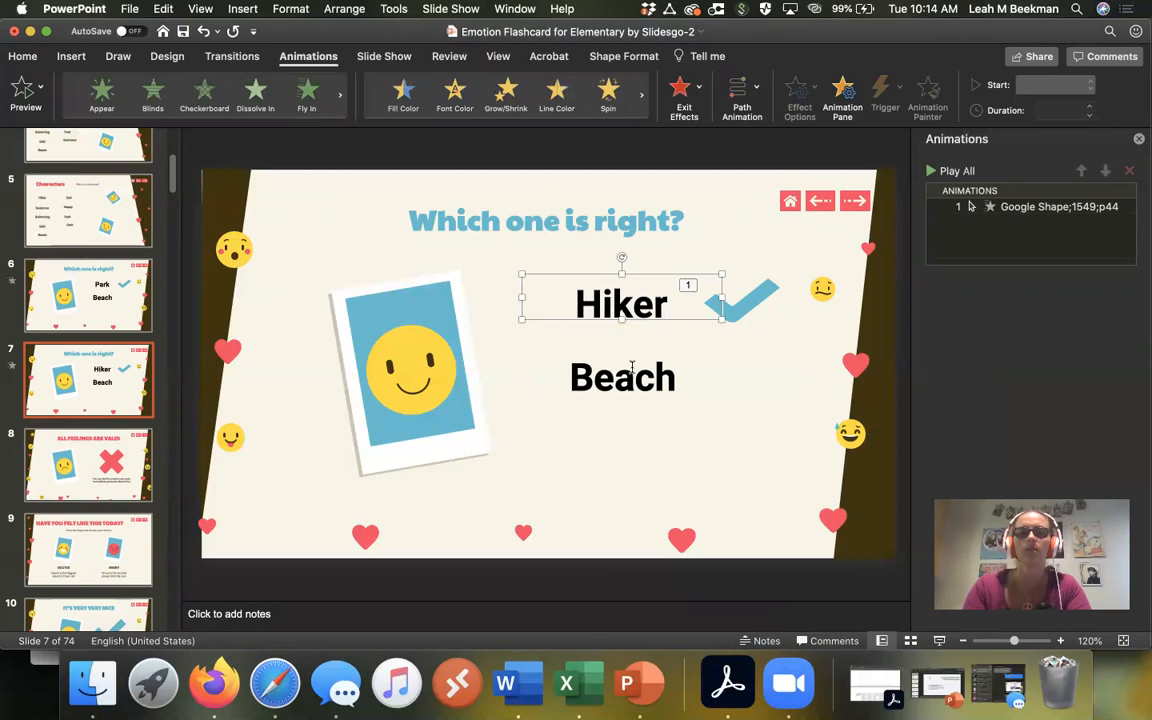
pyautogui.doubleClick(631, 375)
pyautogui.write('S')
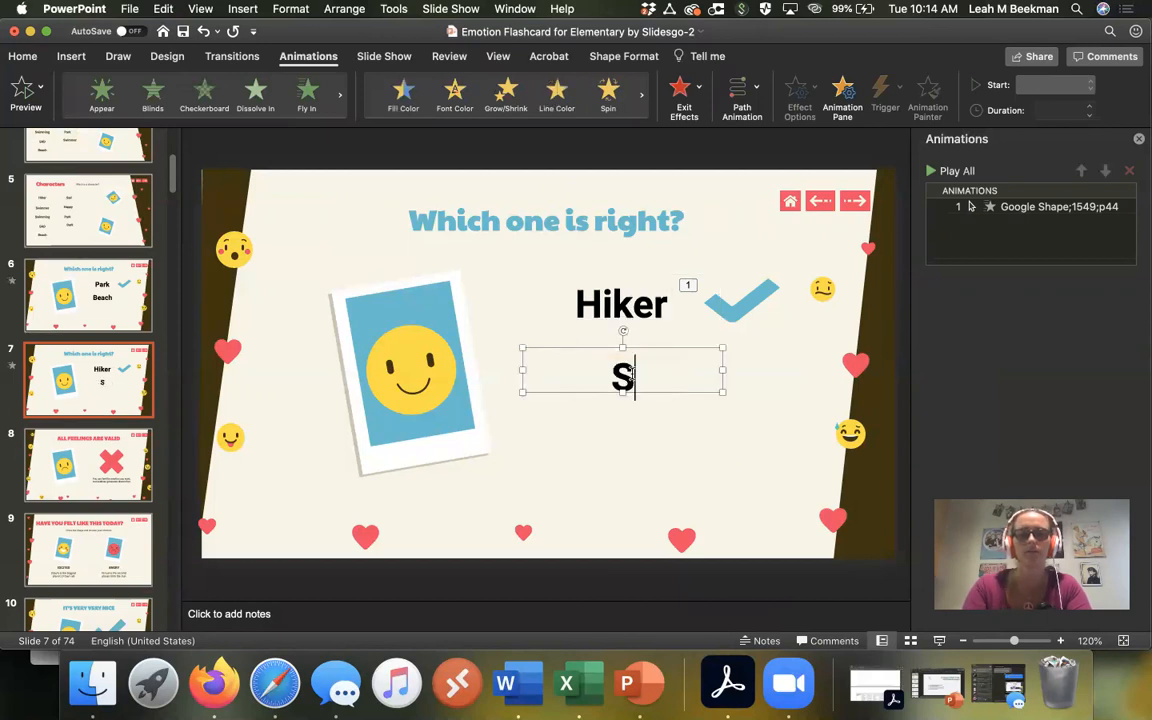
pyautogui.write('wimmer')
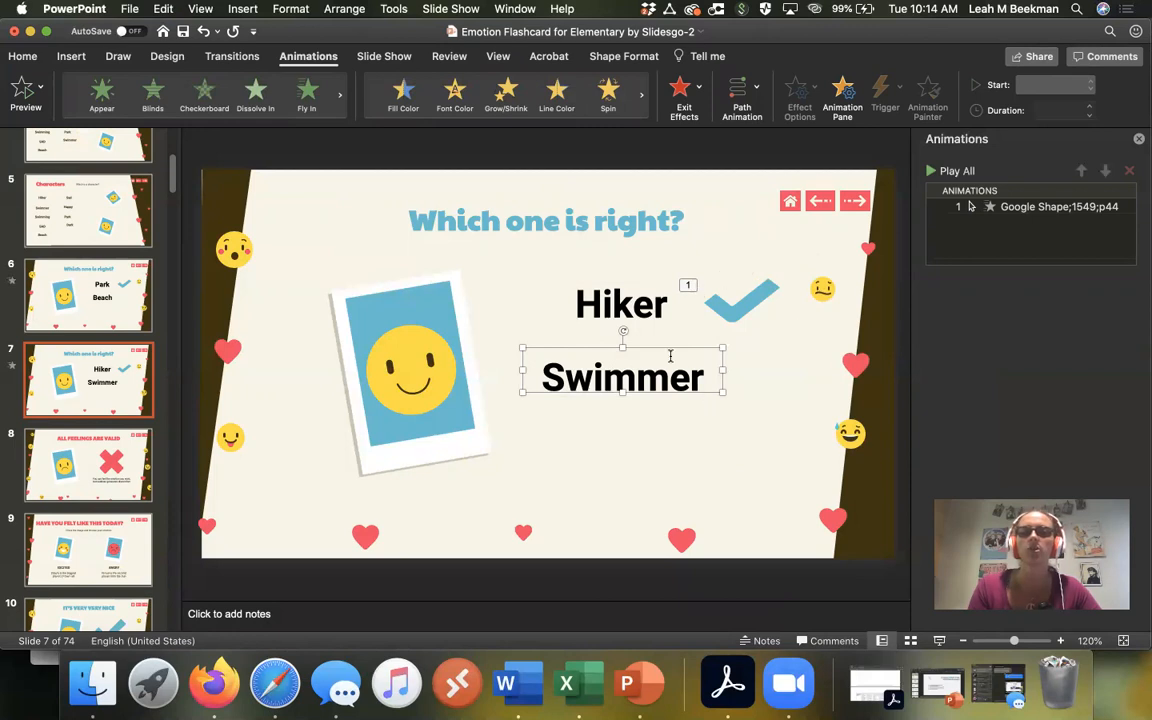
pyautogui.click(108, 452)
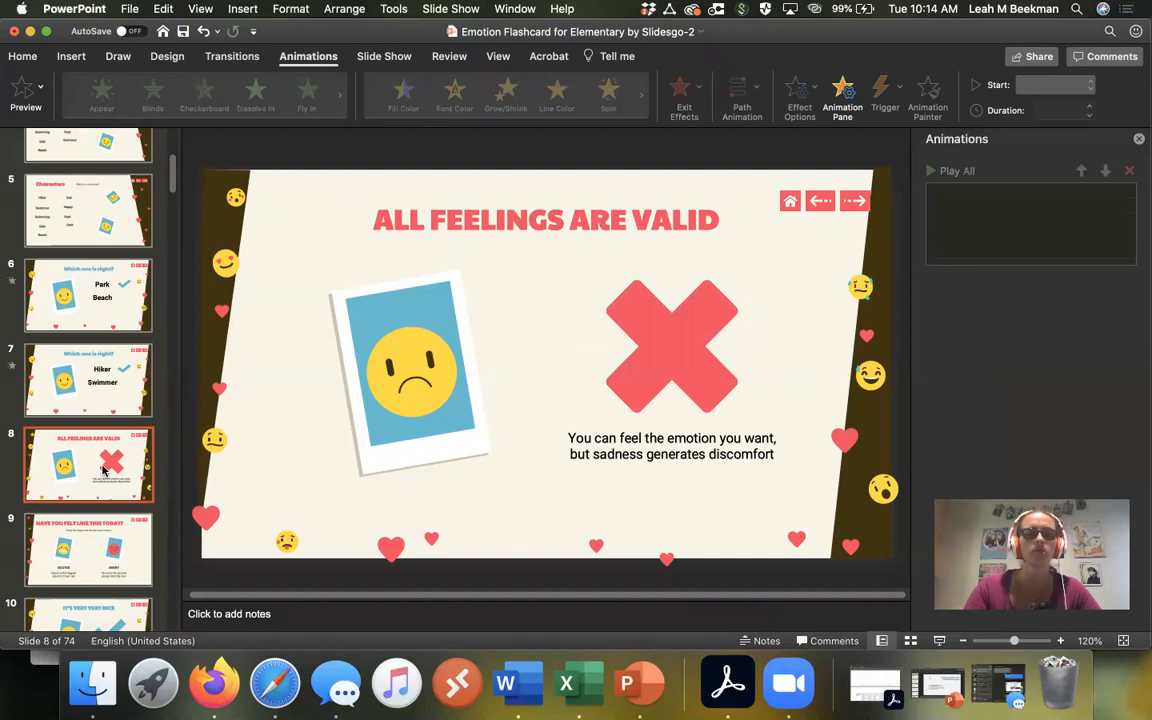
# Step: Delete the leftover template slides after the seven quiz slides
pyautogui.press('BackSpace')
pyautogui.press('BackSpace')
pyautogui.press('BackSpace')
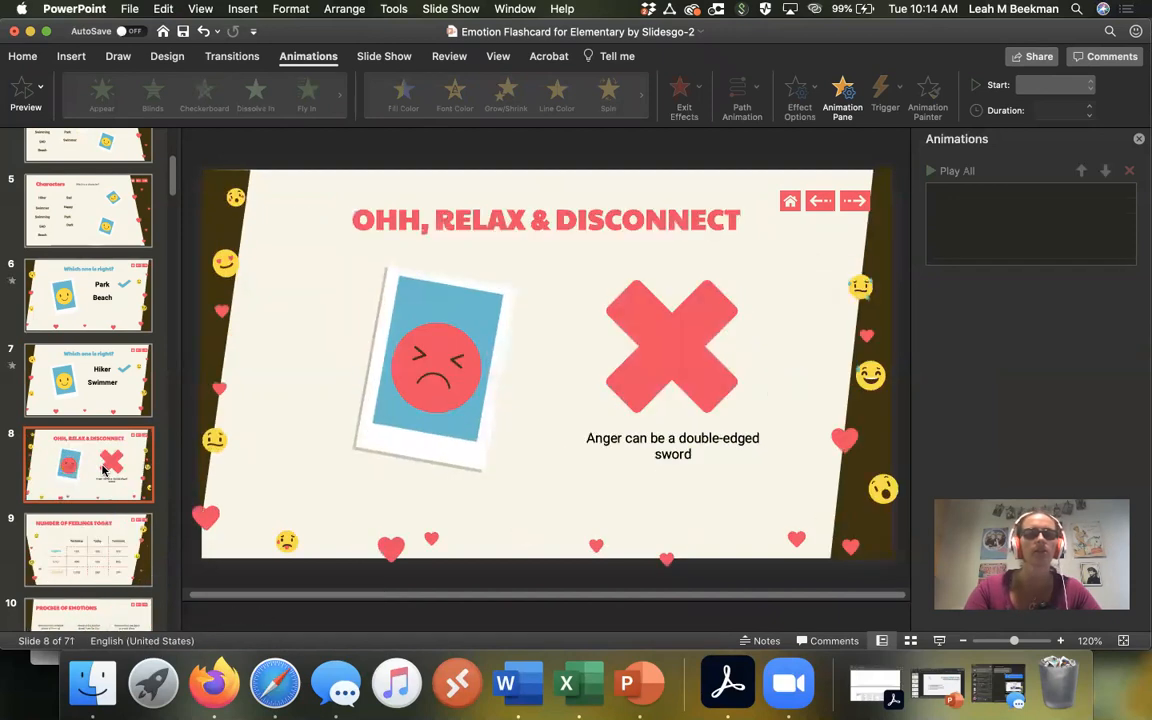
pyautogui.press('BackSpace')
pyautogui.press('BackSpace')
pyautogui.press('BackSpace')
pyautogui.press('BackSpace')
pyautogui.press('BackSpace')
pyautogui.press('BackSpace')
pyautogui.press('BackSpace')
pyautogui.press('BackSpace')
pyautogui.press('BackSpace')
pyautogui.press('BackSpace')
pyautogui.press('BackSpace')
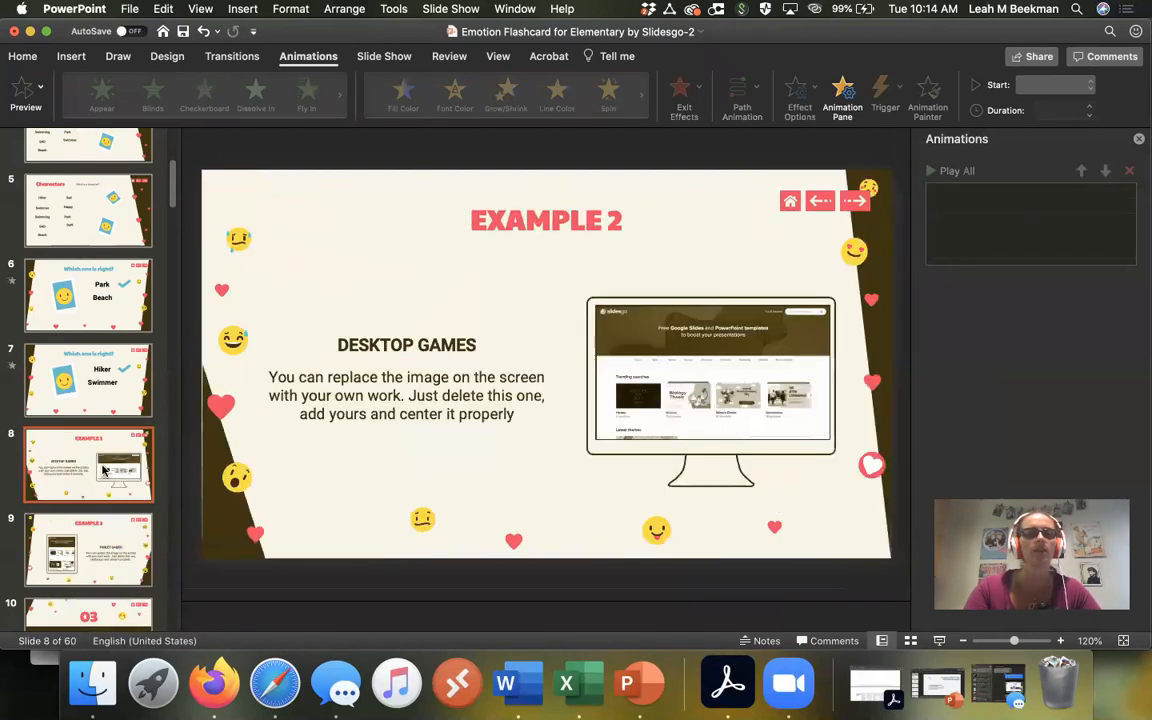
pyautogui.press('BackSpace')
pyautogui.press('BackSpace')
pyautogui.press('BackSpace')
pyautogui.press('BackSpace')
pyautogui.press('BackSpace')
pyautogui.press('BackSpace')
pyautogui.press('BackSpace')
pyautogui.press('BackSpace')
pyautogui.press('BackSpace')
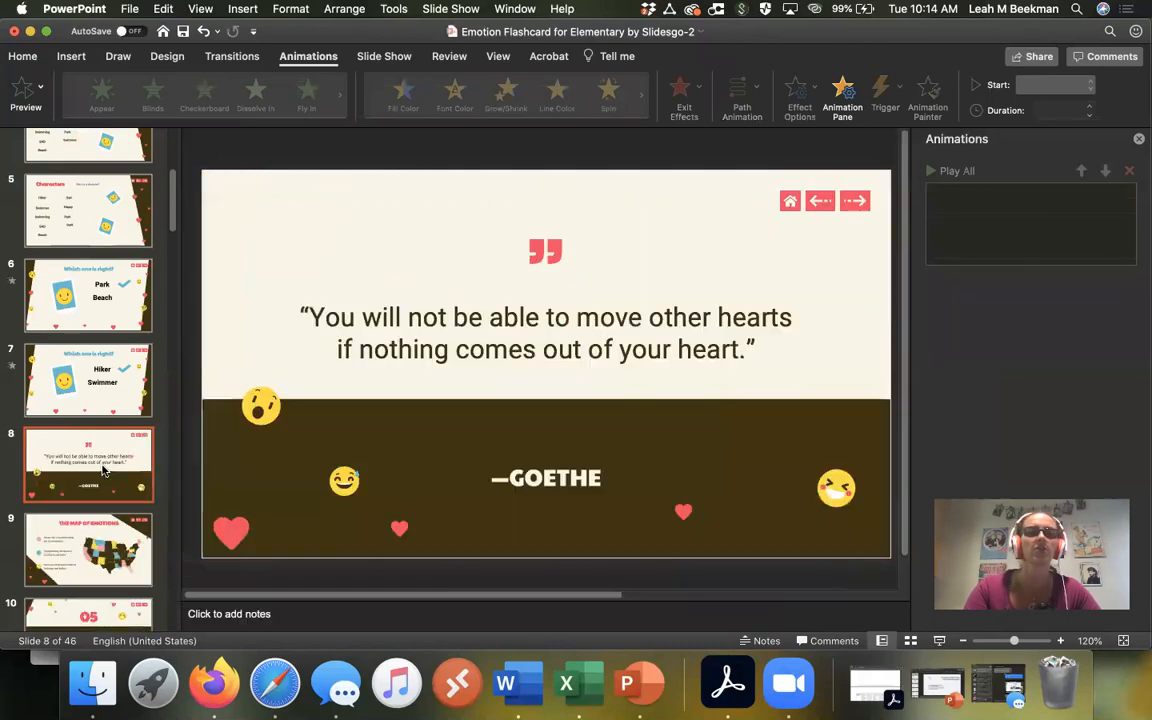
pyautogui.press('Delete')
pyautogui.press('Delete')
pyautogui.press('Delete')
pyautogui.press('Delete')
pyautogui.press('Delete')
pyautogui.press('Delete')
pyautogui.press('Delete')
pyautogui.press('Delete')
pyautogui.press('Delete')
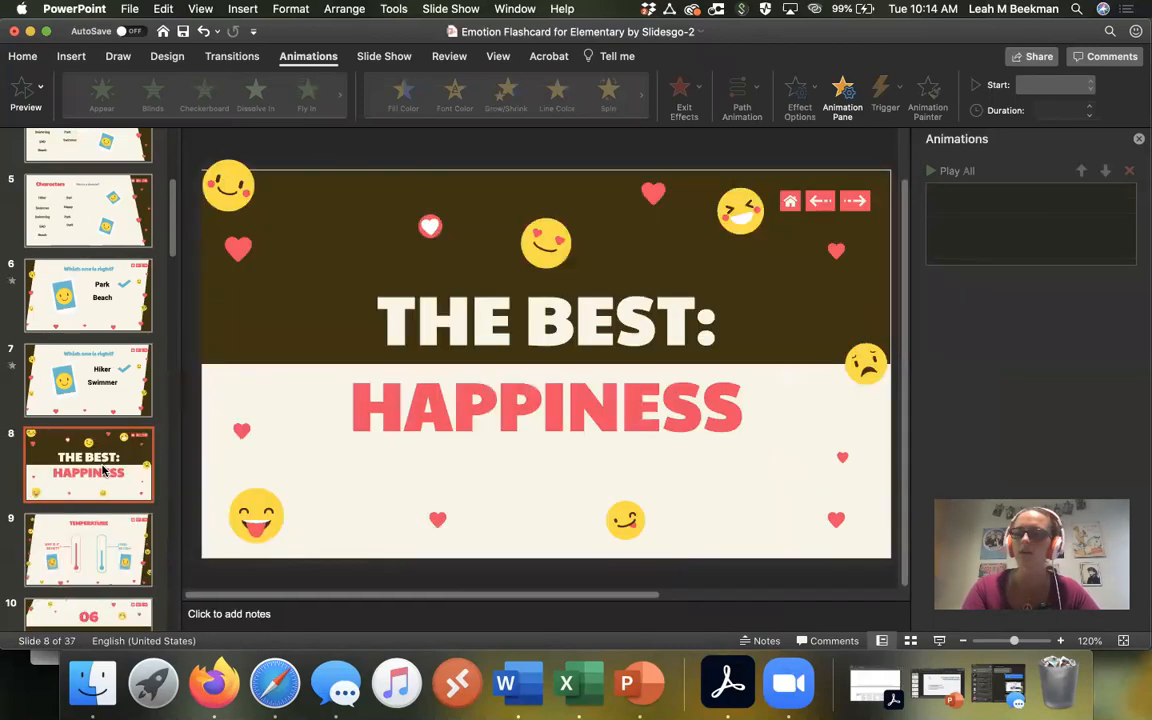
pyautogui.press('Delete')
pyautogui.press('Delete')
pyautogui.press('Delete')
pyautogui.press('Delete')
pyautogui.press('Delete')
pyautogui.press('Delete')
pyautogui.press('Delete')
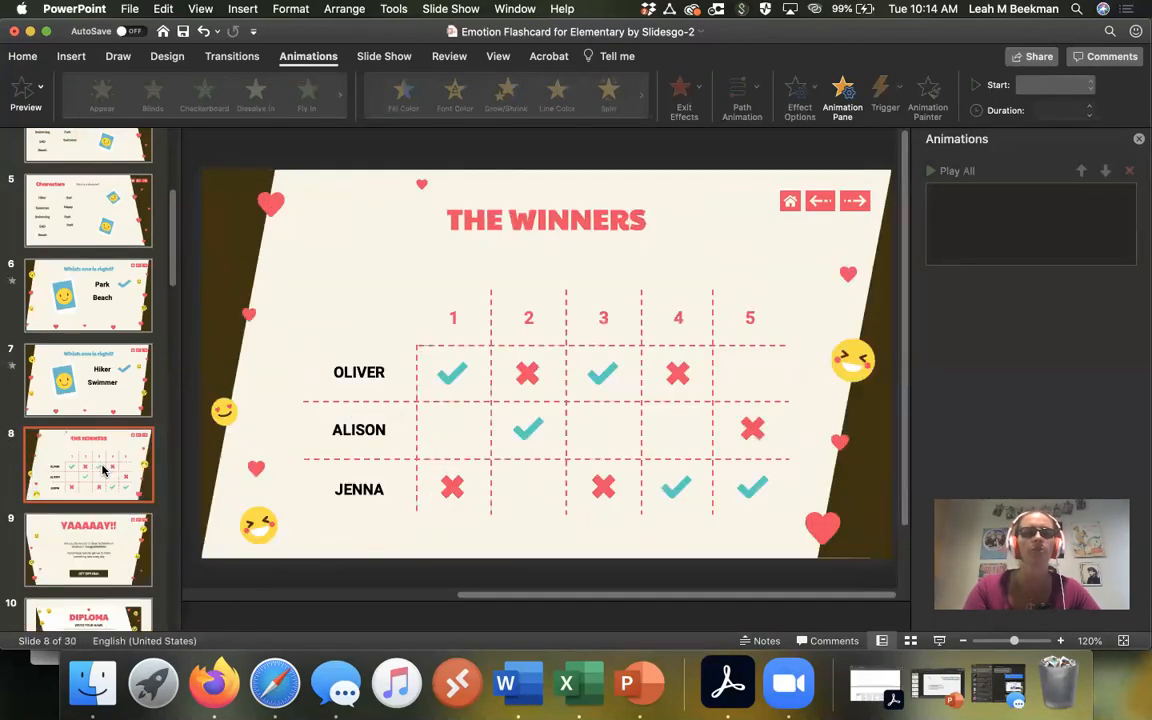
pyautogui.press('Delete')
pyautogui.press('Delete')
pyautogui.press('Delete')
pyautogui.press('Delete')
pyautogui.press('Delete')
pyautogui.press('Delete')
pyautogui.press('Delete')
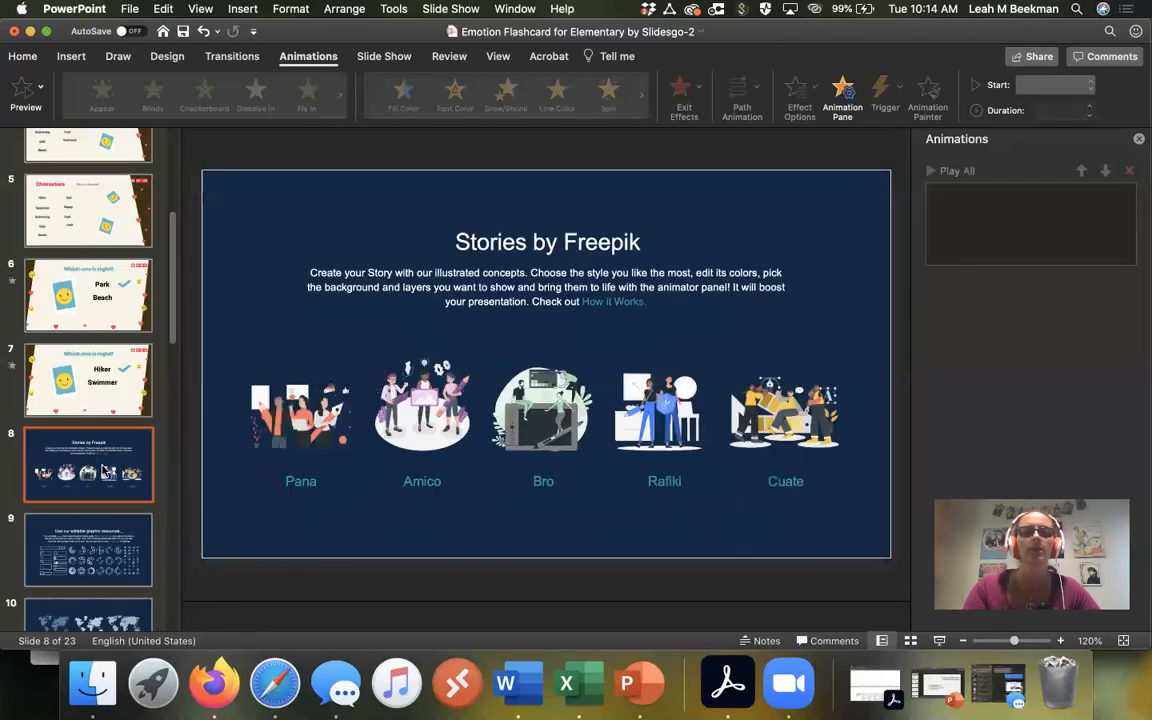
pyautogui.press('Delete')
pyautogui.press('Delete')
pyautogui.press('Delete')
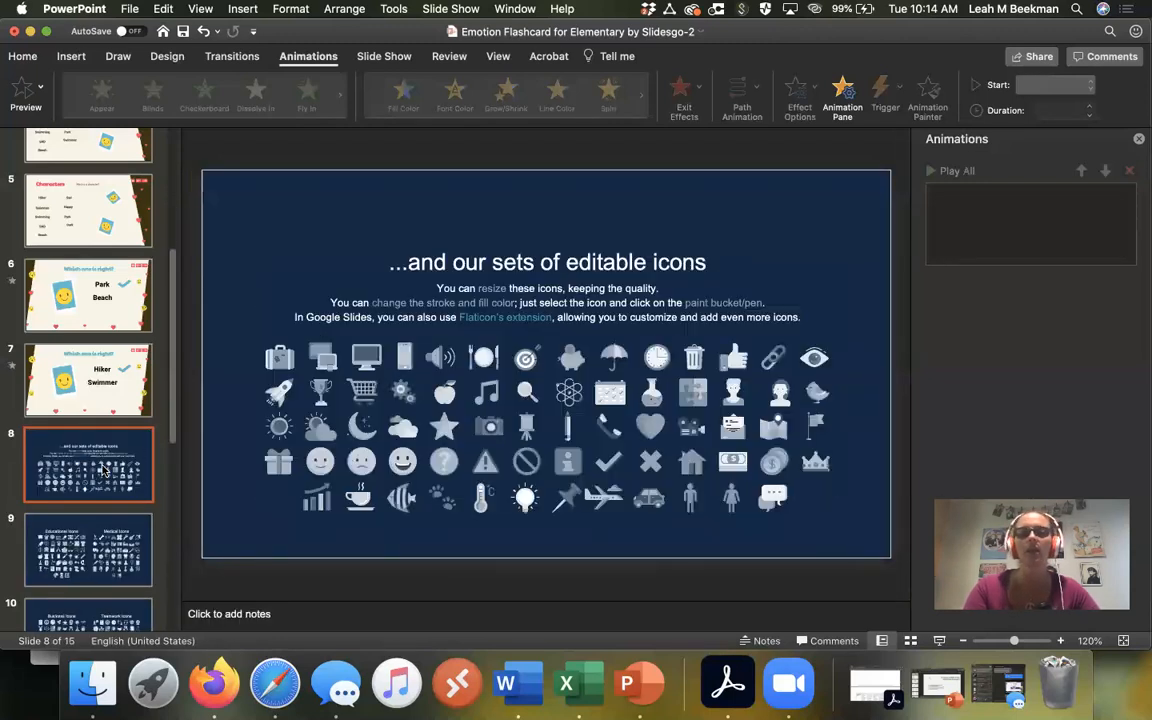
pyautogui.press('Delete')
pyautogui.press('Delete')
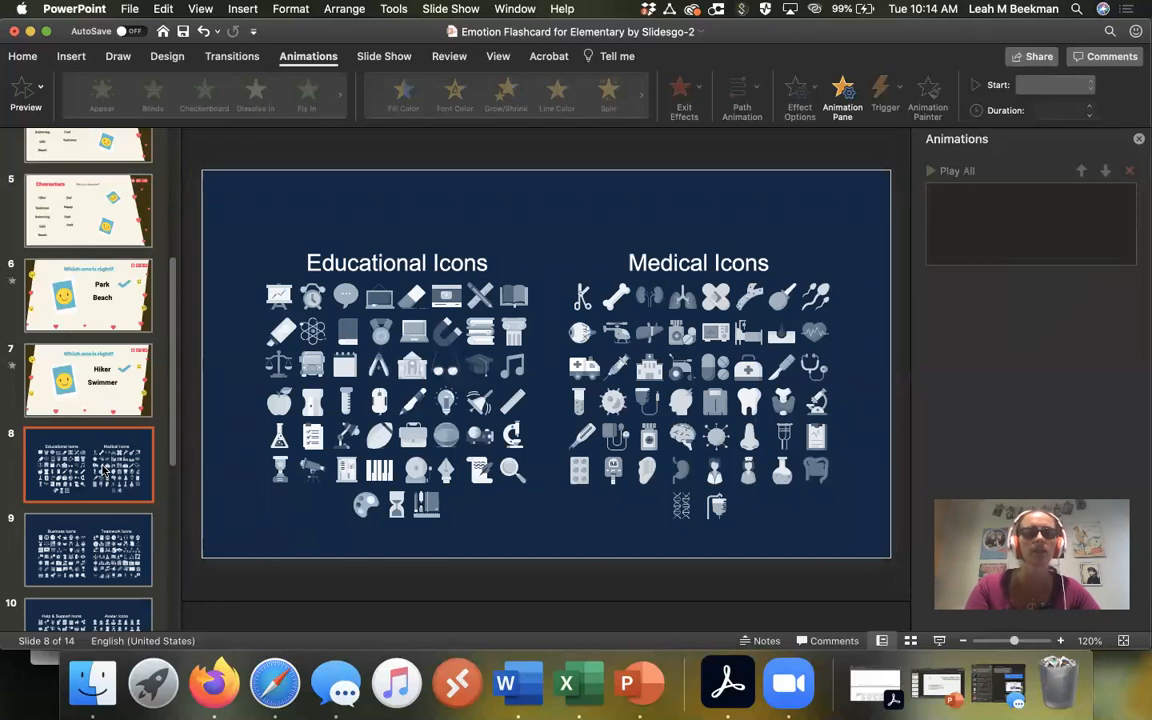
pyautogui.press('Delete')
pyautogui.press('Delete')
pyautogui.press('Delete')
pyautogui.scroll(3, 113, 396)
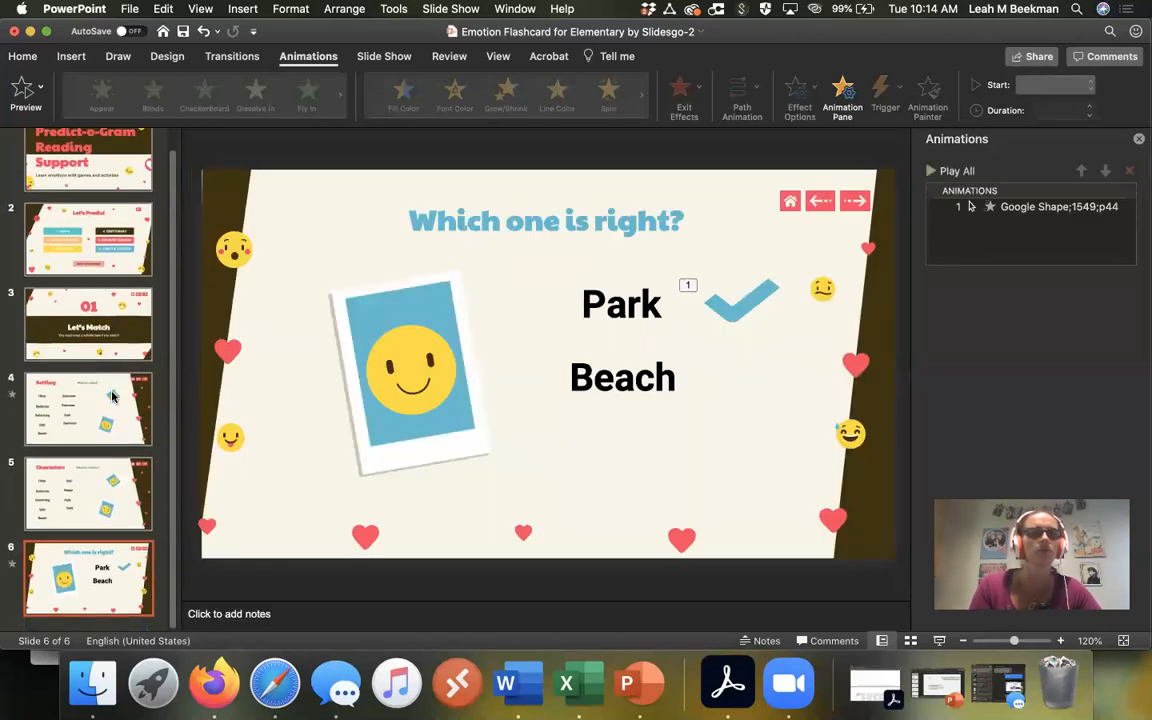
pyautogui.scroll(1, 113, 396)
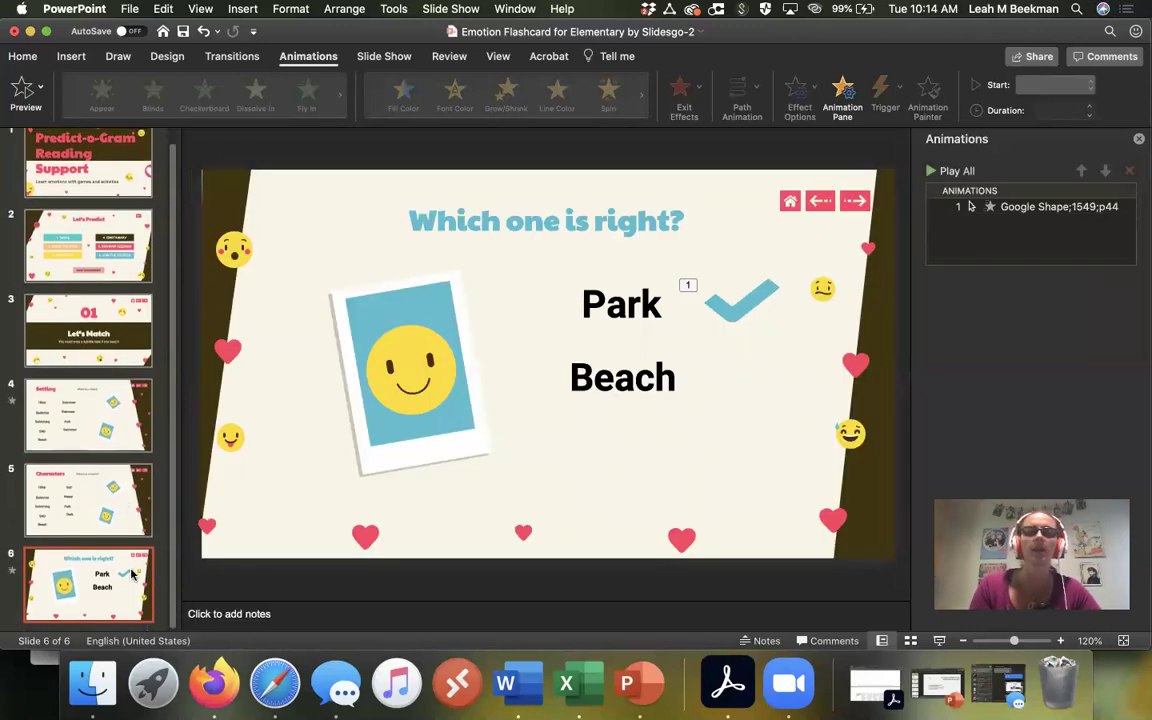
# Step: Undo to restore the accidentally deleted Hiker/Swimmer slide and return to the title slide
pyautogui.click(204, 32)
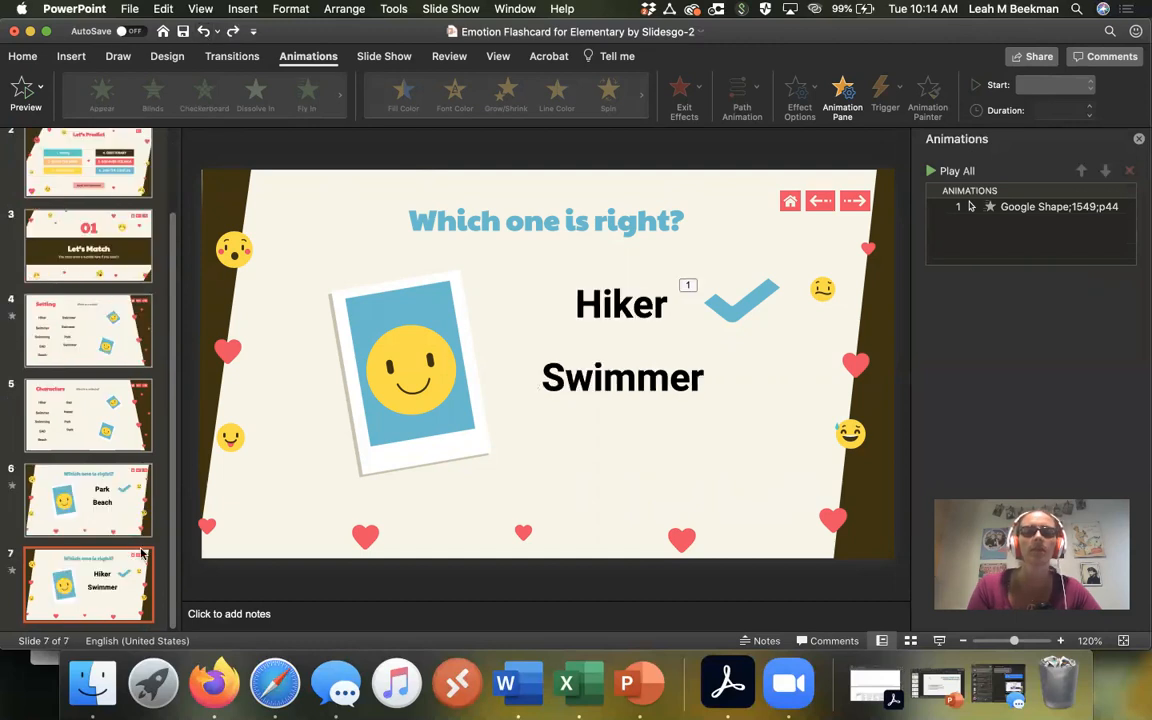
pyautogui.scroll(5, 67, 279)
pyautogui.click(84, 171)
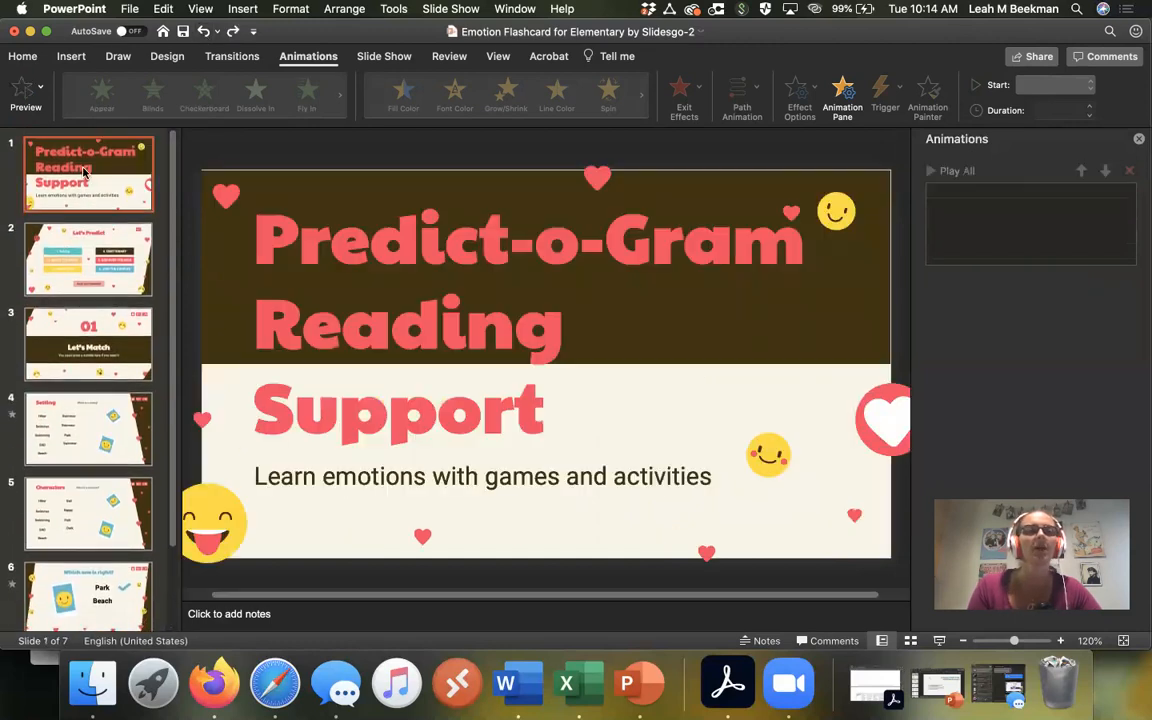
# Step: Play the slideshow from the start and advance to the Setting quiz slide
pyautogui.click(383, 56)
pyautogui.click(27, 95)
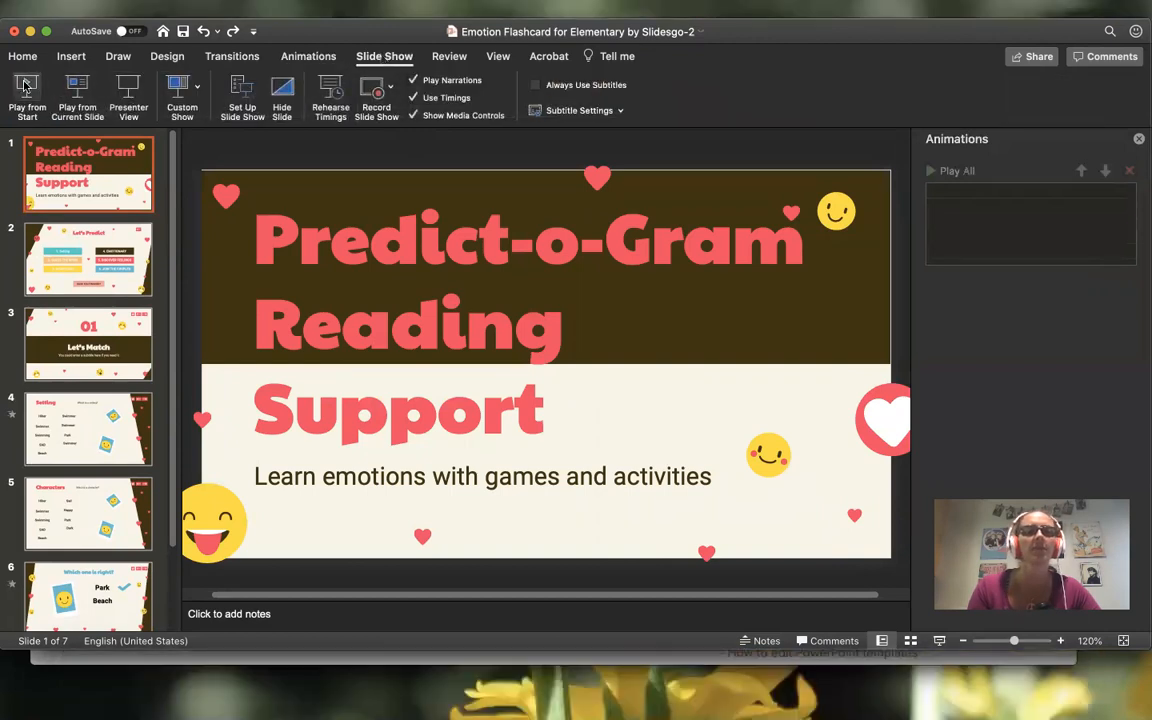
pyautogui.click(542, 263)
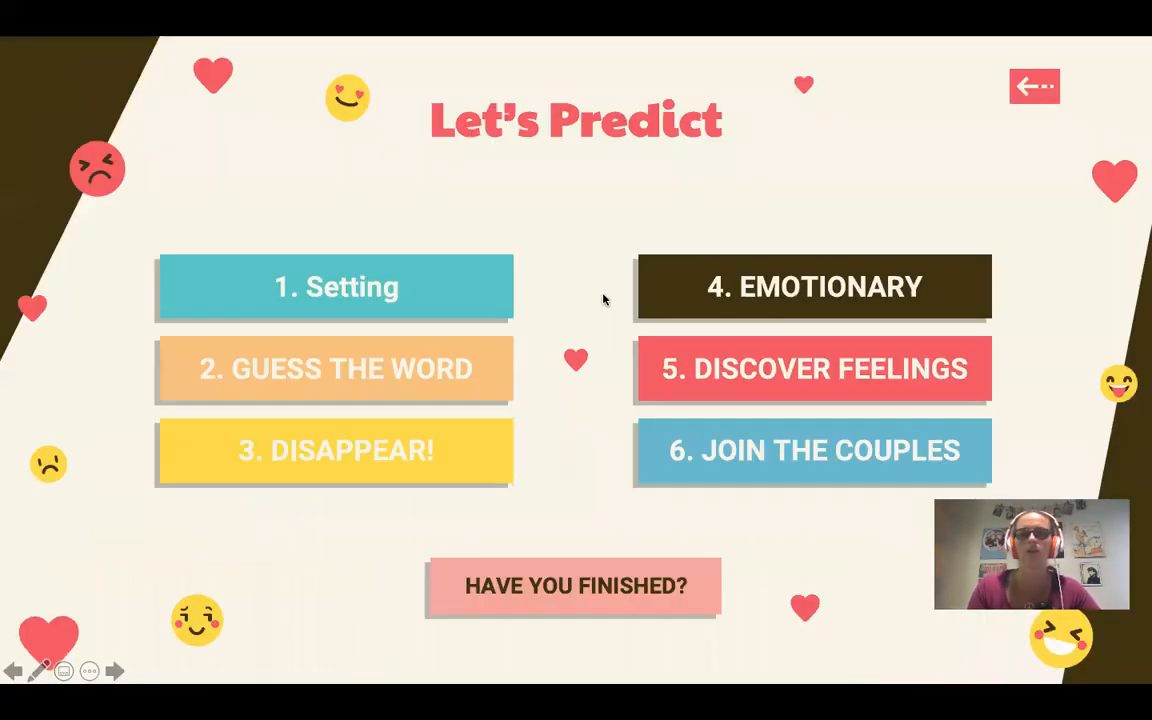
pyautogui.click(603, 298)
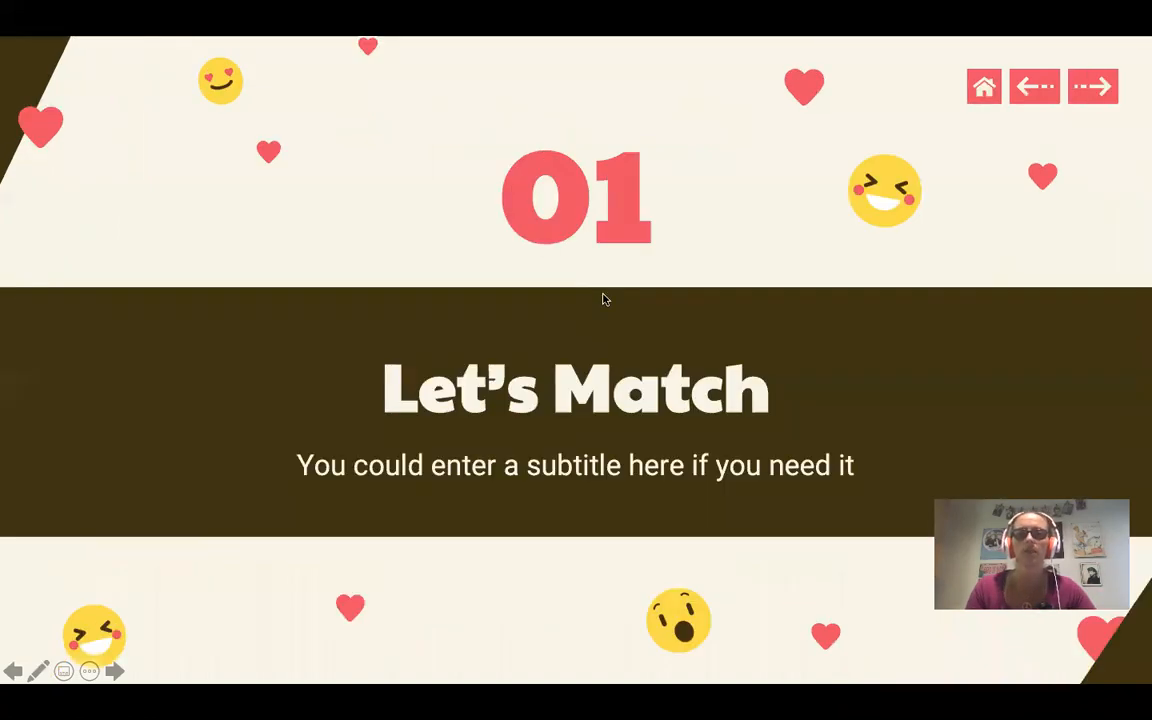
pyautogui.click(603, 298)
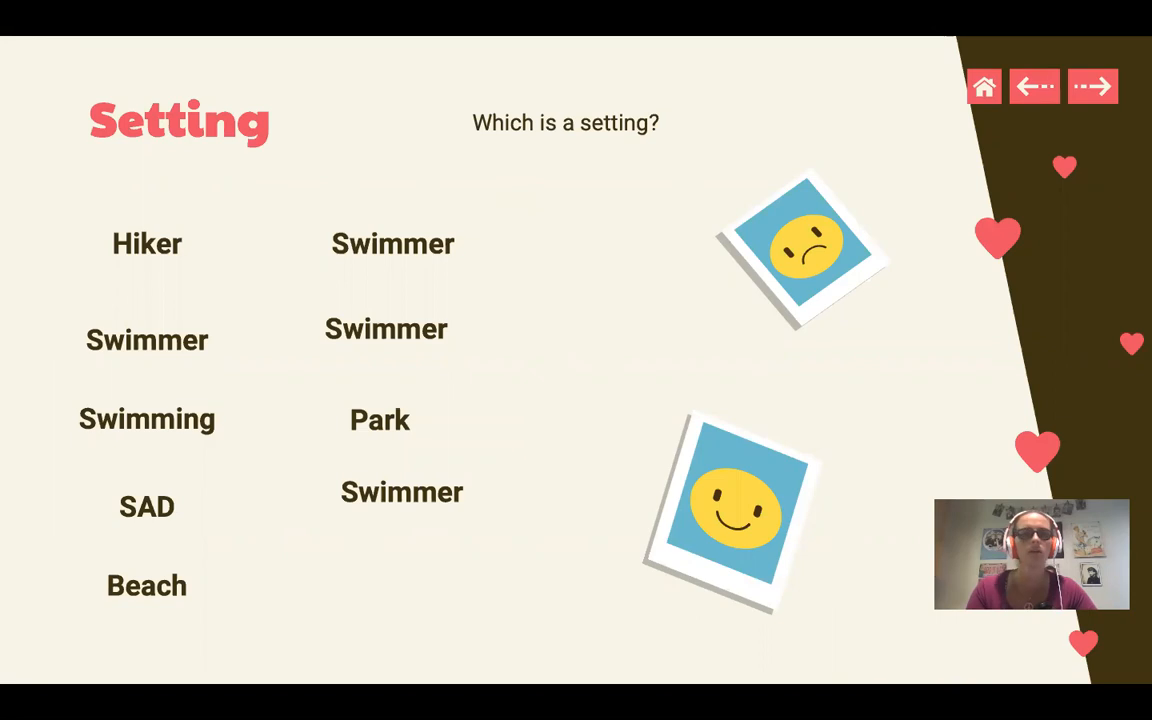
# Step: Trigger the non-setting words' exit, move to the Characters slide and leave the show
pyautogui.click(603, 298)
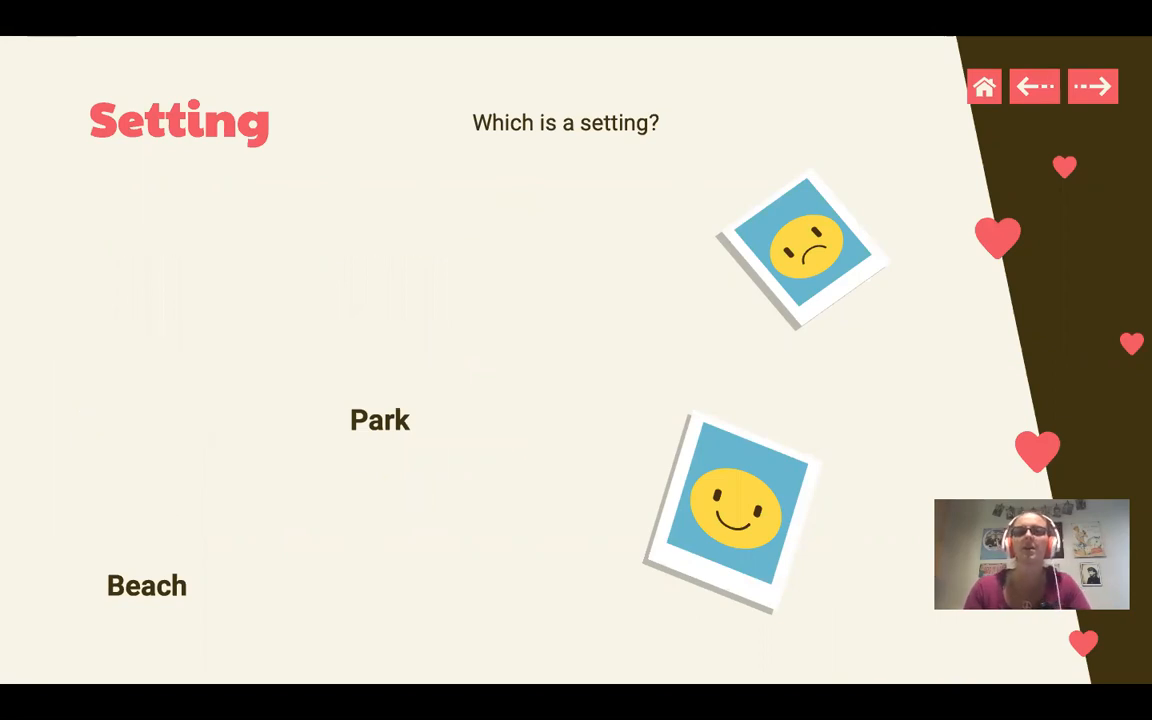
pyautogui.press('Left')
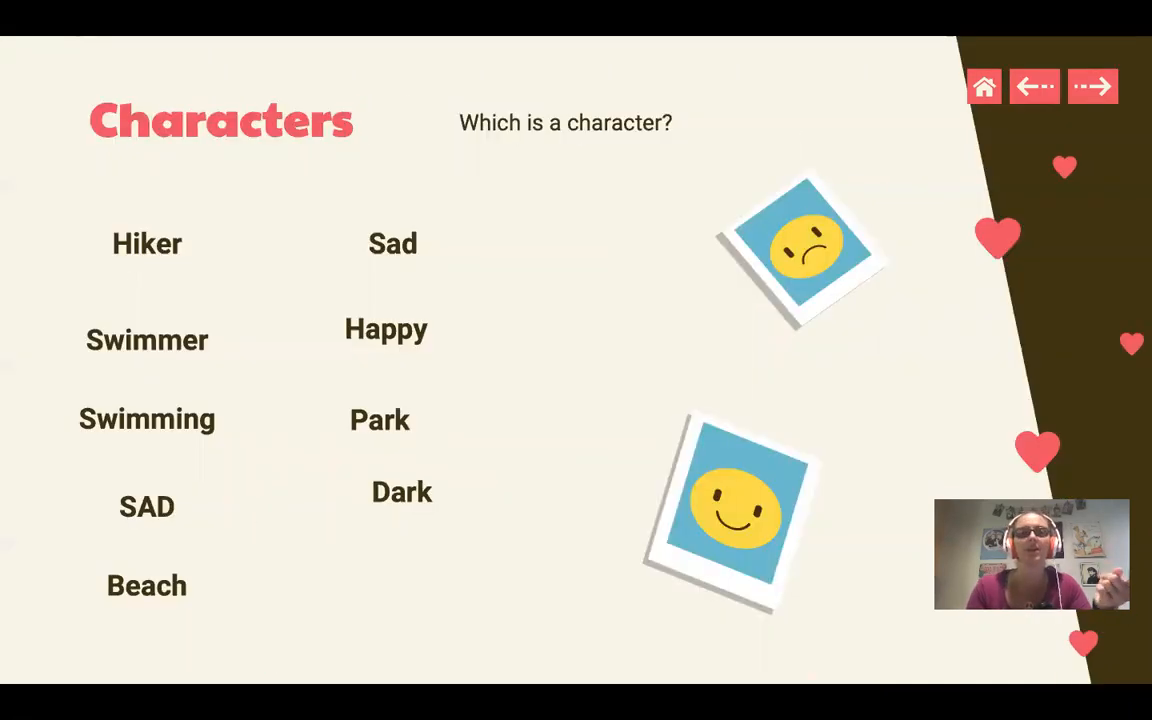
pyautogui.press('Escape')
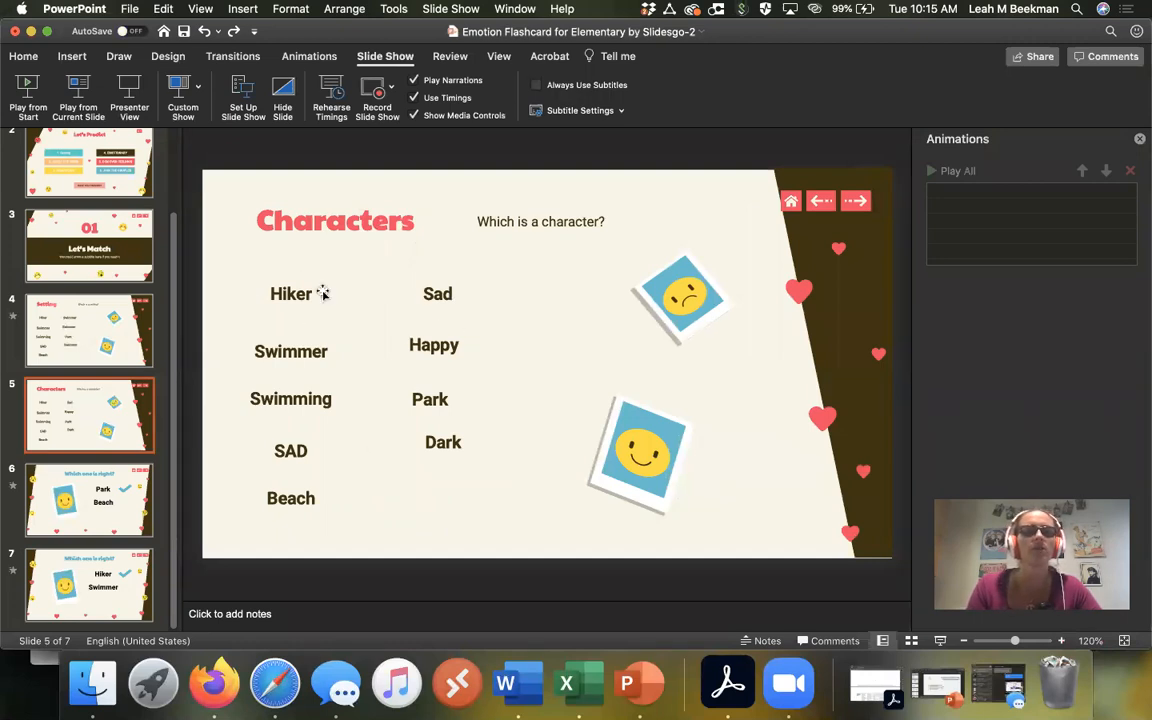
# Step: Select the seven distractor words Swimming, SAD, Beach, Sad, Happy, Park and Dark
pyautogui.click(304, 401)
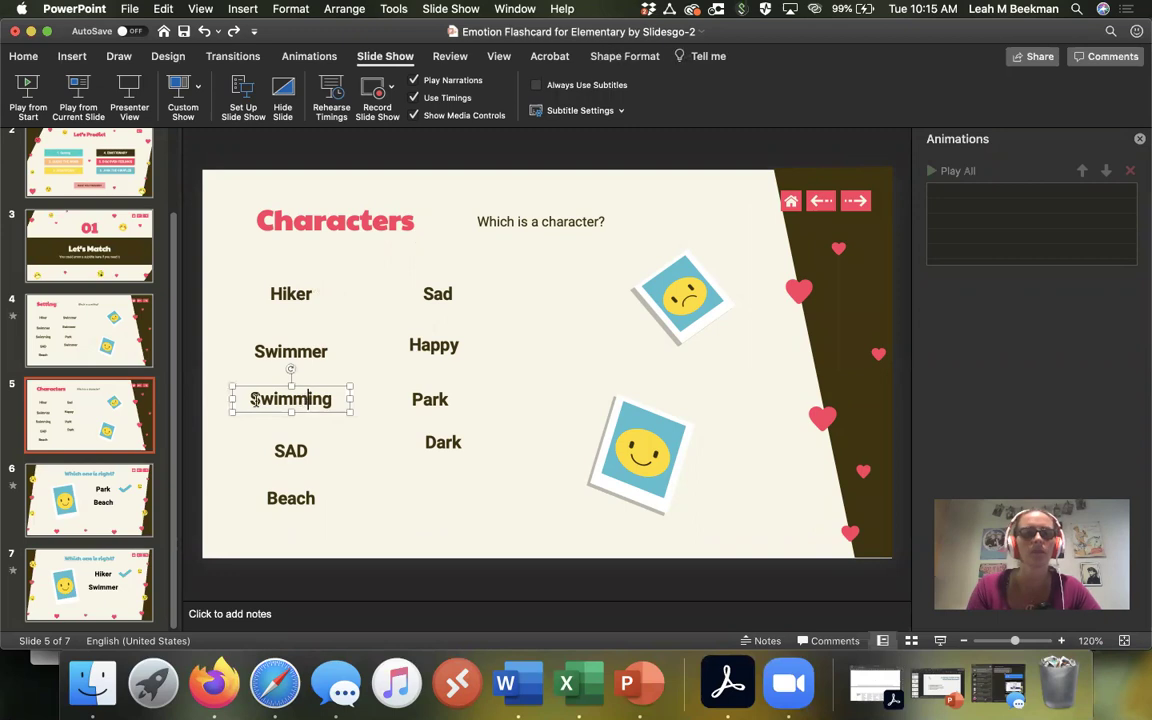
pyautogui.keyDown('shift'); pyautogui.click(293, 450); pyautogui.keyUp('shift')
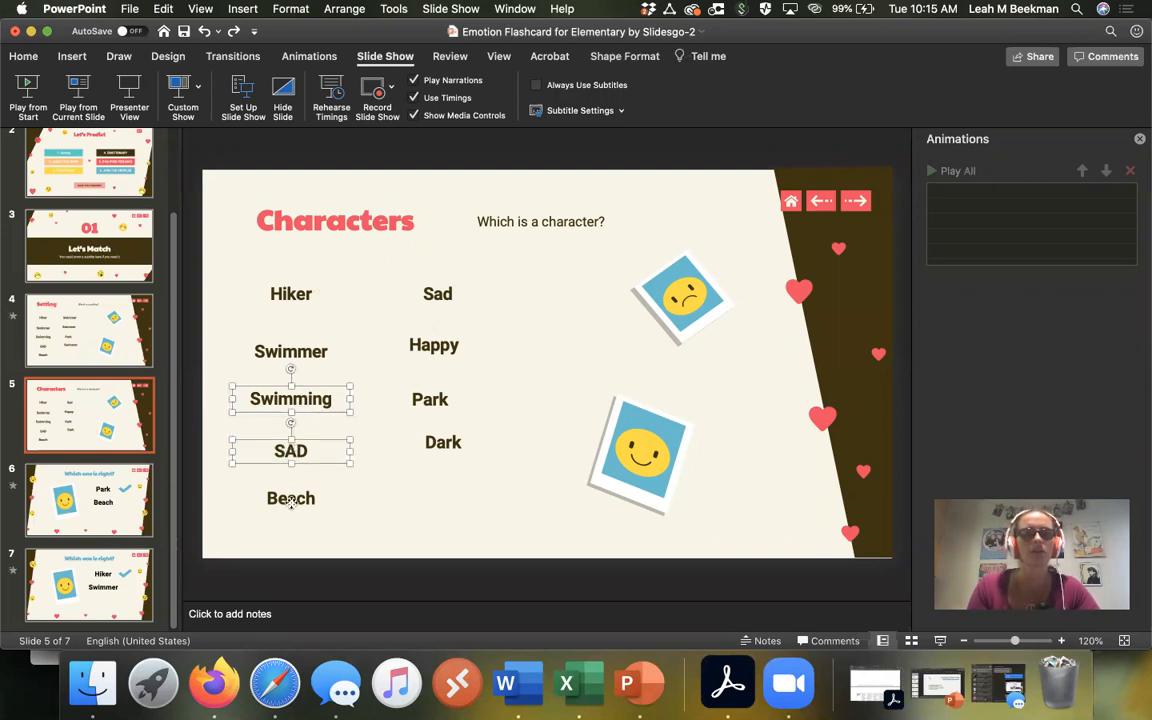
pyautogui.keyDown('shift'); pyautogui.click(291, 498); pyautogui.keyUp('shift')
pyautogui.keyDown('shift'); pyautogui.click(435, 293); pyautogui.keyUp('shift')
pyautogui.keyDown('shift'); pyautogui.click(433, 345); pyautogui.keyUp('shift')
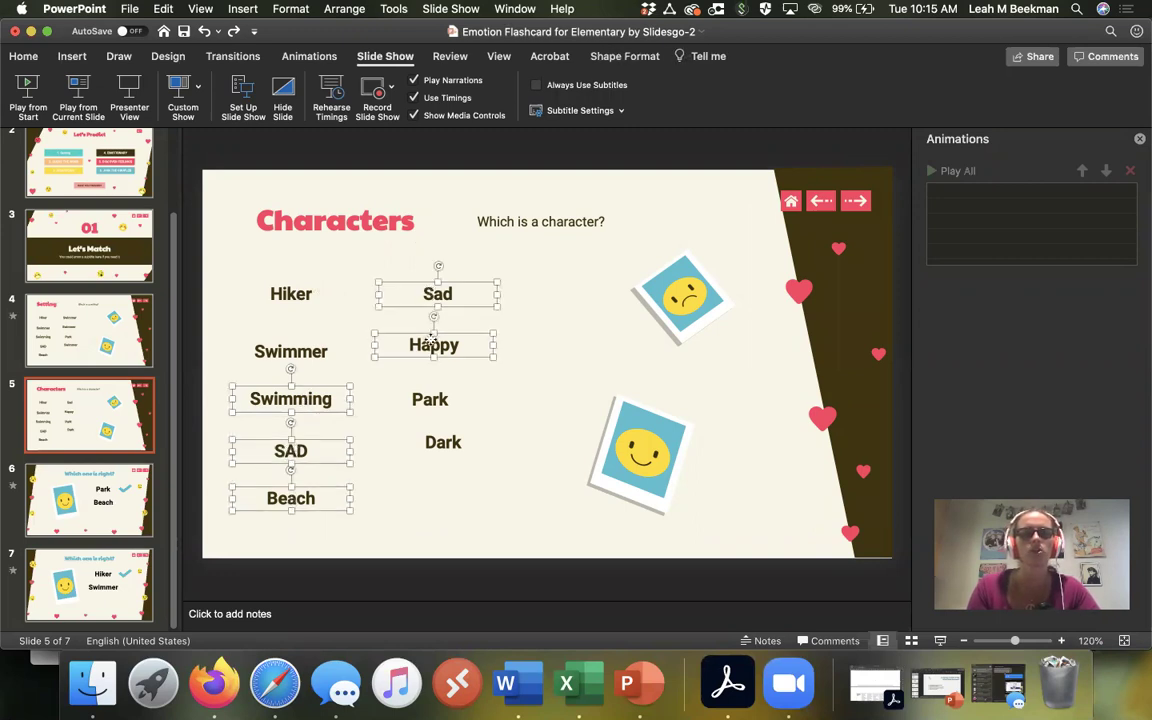
pyautogui.keyDown('shift'); pyautogui.click(430, 399); pyautogui.keyUp('shift')
pyautogui.keyDown('shift'); pyautogui.click(443, 442); pyautogui.keyUp('shift')
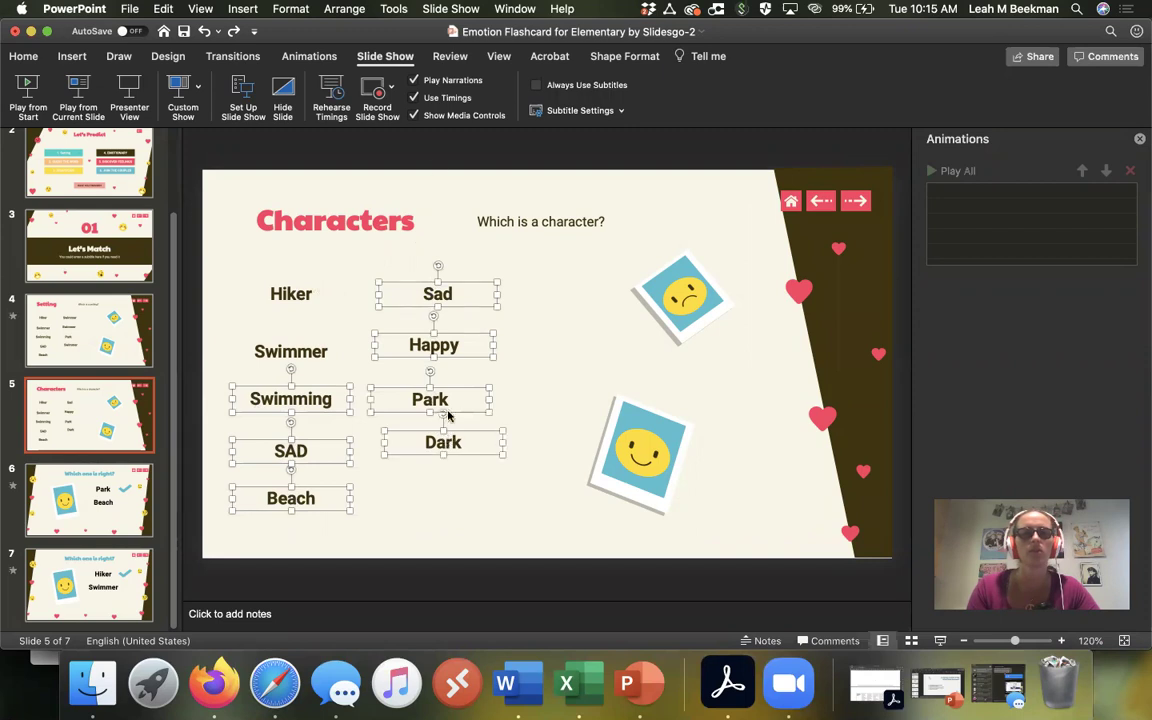
# Step: Apply an exit effect to the selected words and close the Animation Pane
pyautogui.click(306, 56)
pyautogui.click(642, 93)
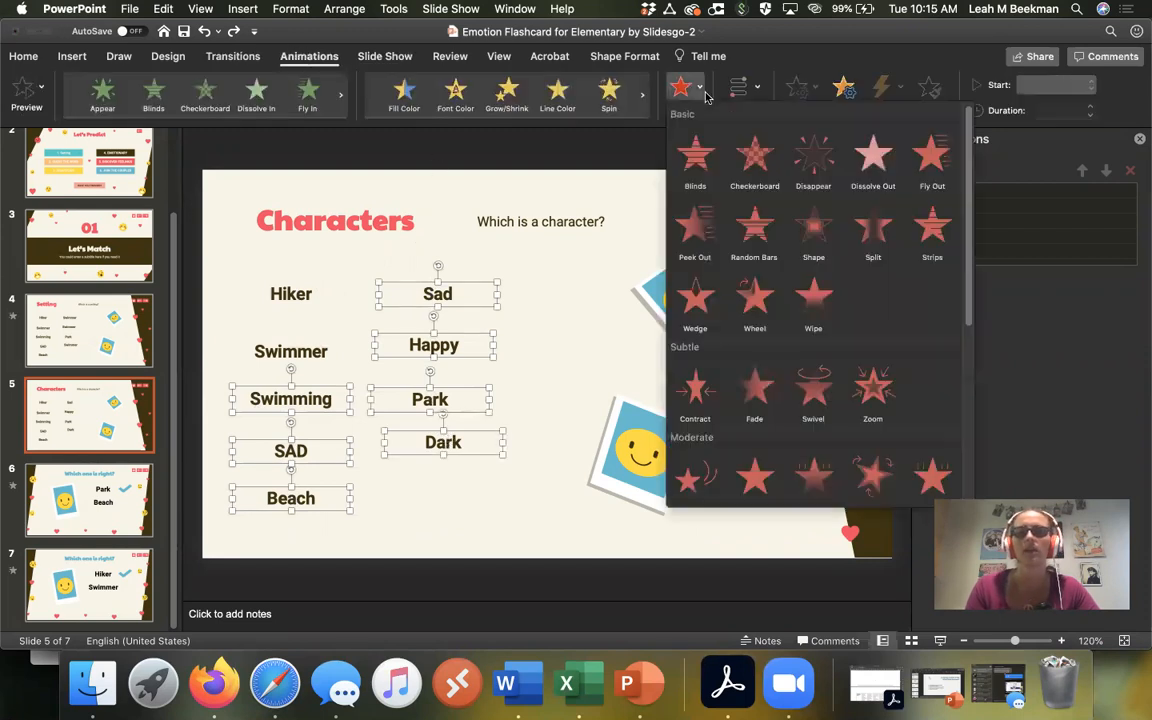
pyautogui.click(787, 208)
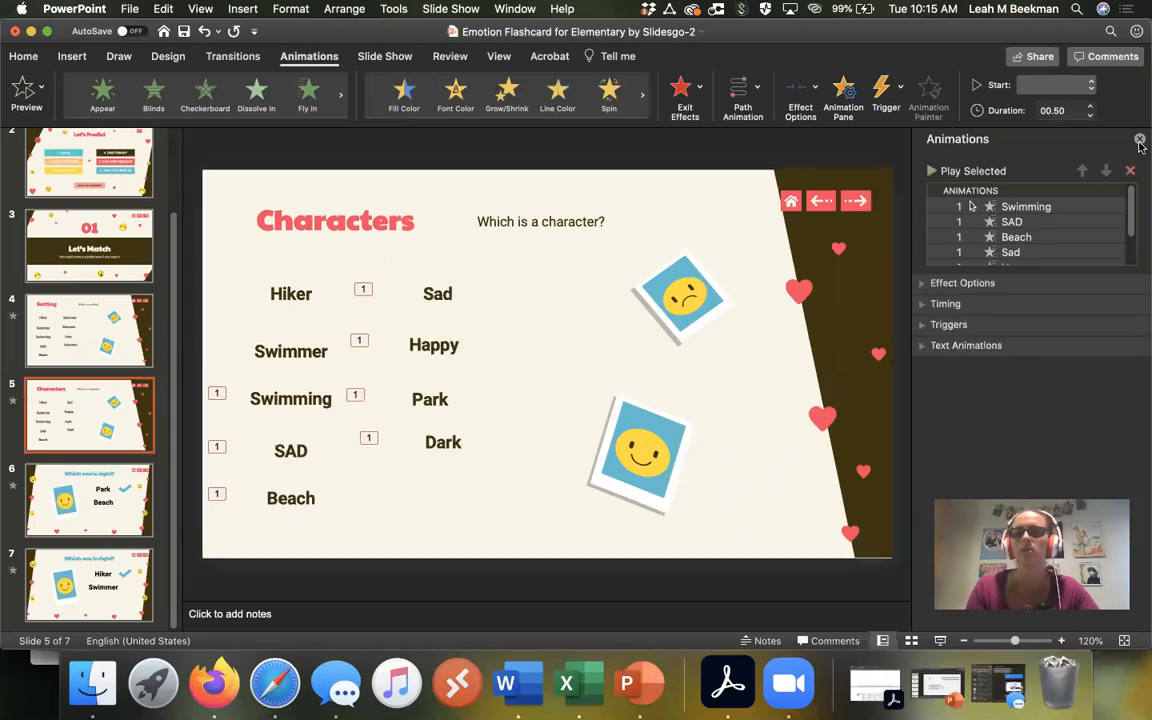
pyautogui.click(1130, 170)
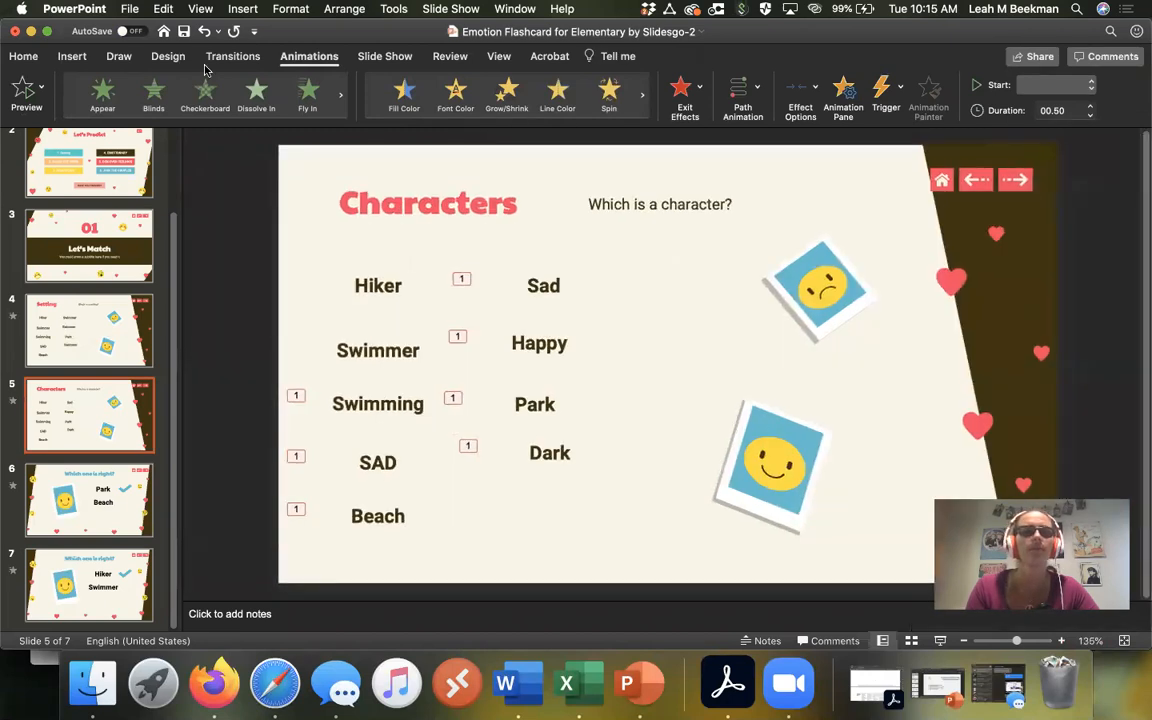
# Step: Run the show from the start and trigger the wrong-word exits on the Setting slide
pyautogui.click(24, 56)
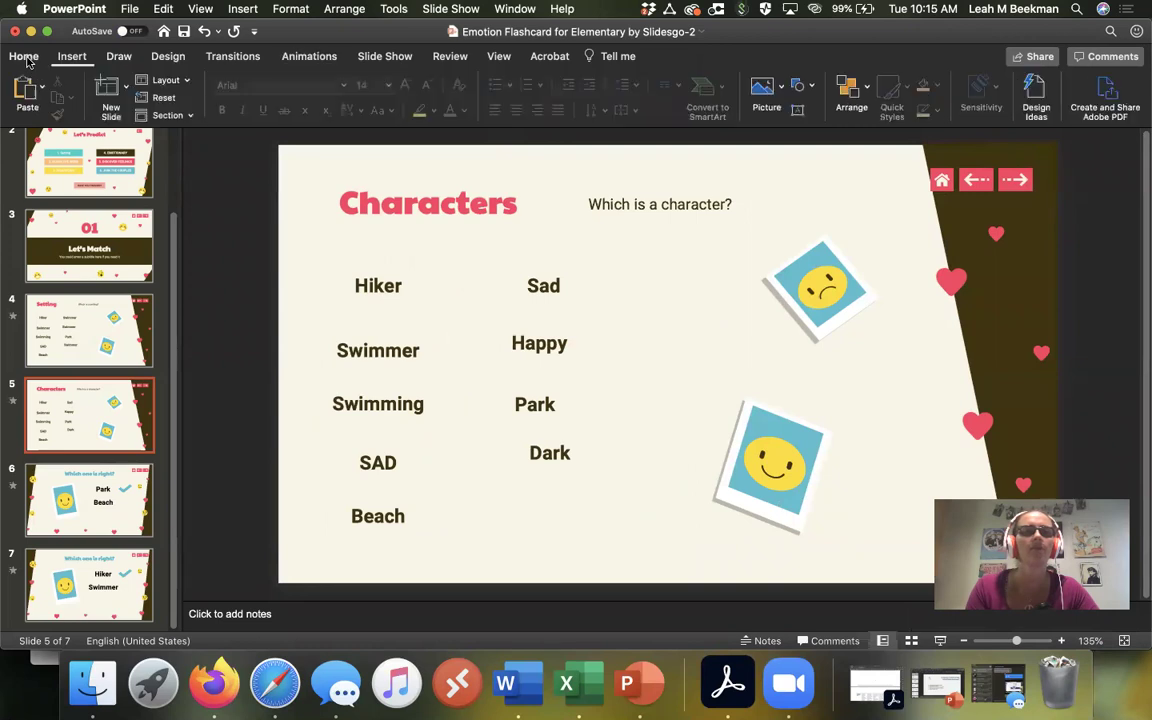
pyautogui.click(385, 56)
pyautogui.click(27, 95)
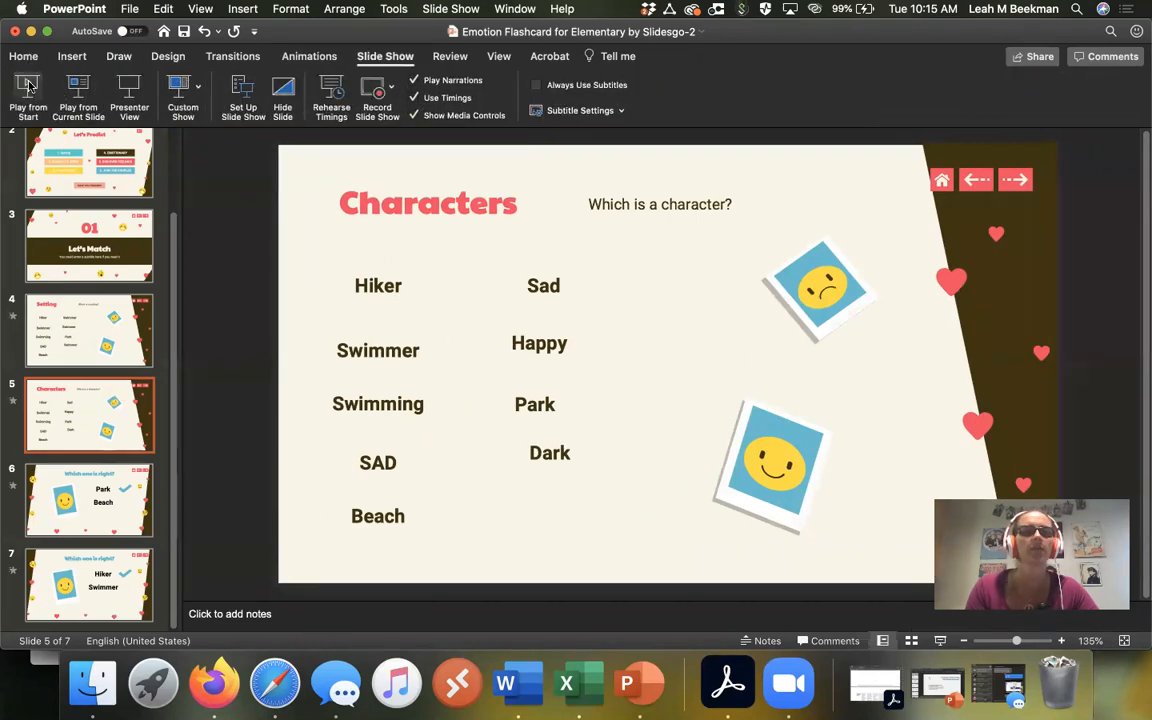
pyautogui.click(28, 86)
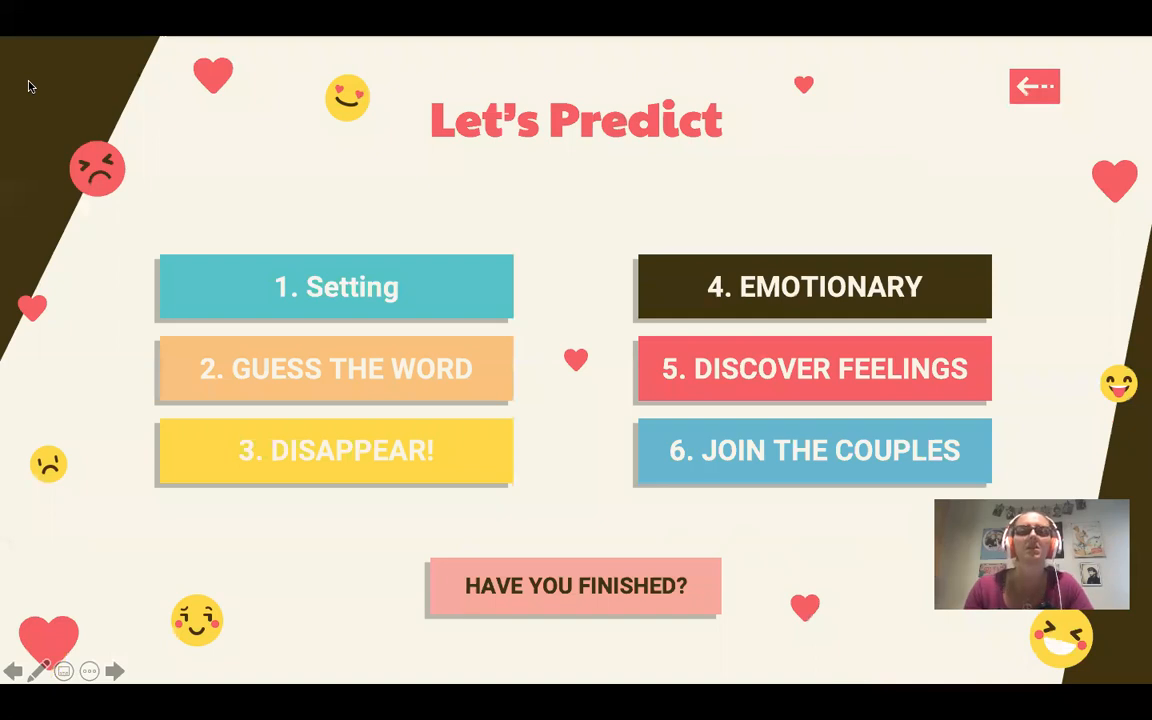
pyautogui.click(28, 86)
pyautogui.click(28, 86)
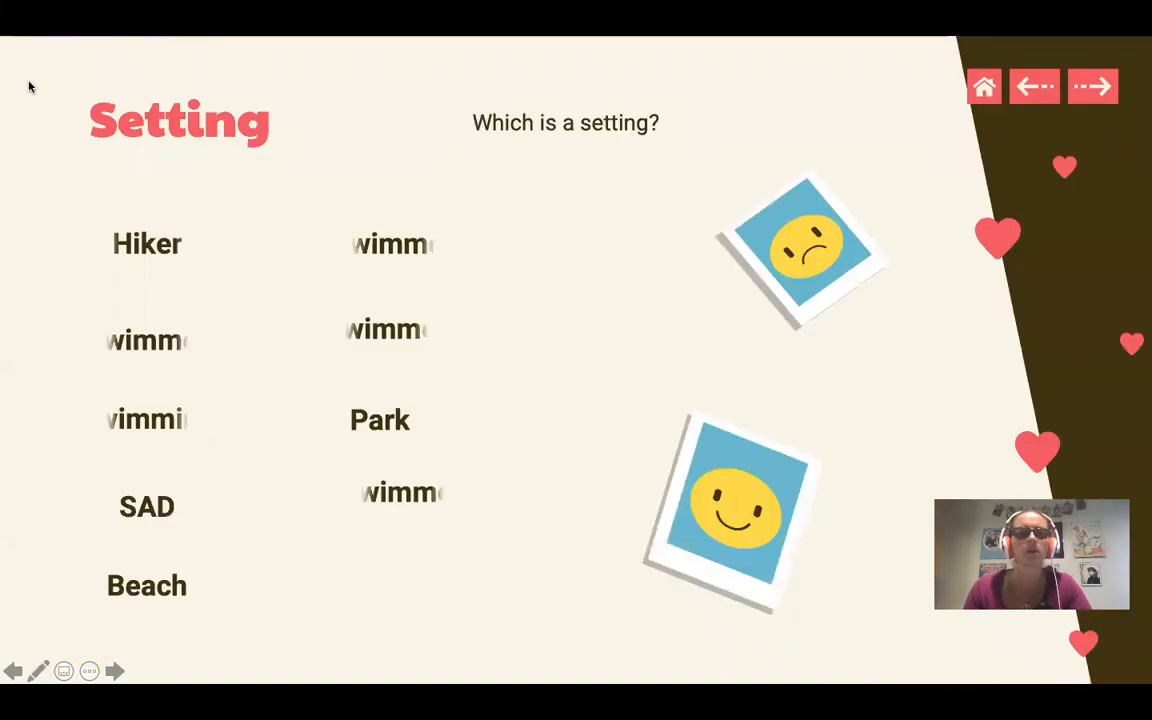
# Step: Trigger the exits on the Characters slide, end the show and resume editing on Hiker/Swimmer
pyautogui.click(29, 87)
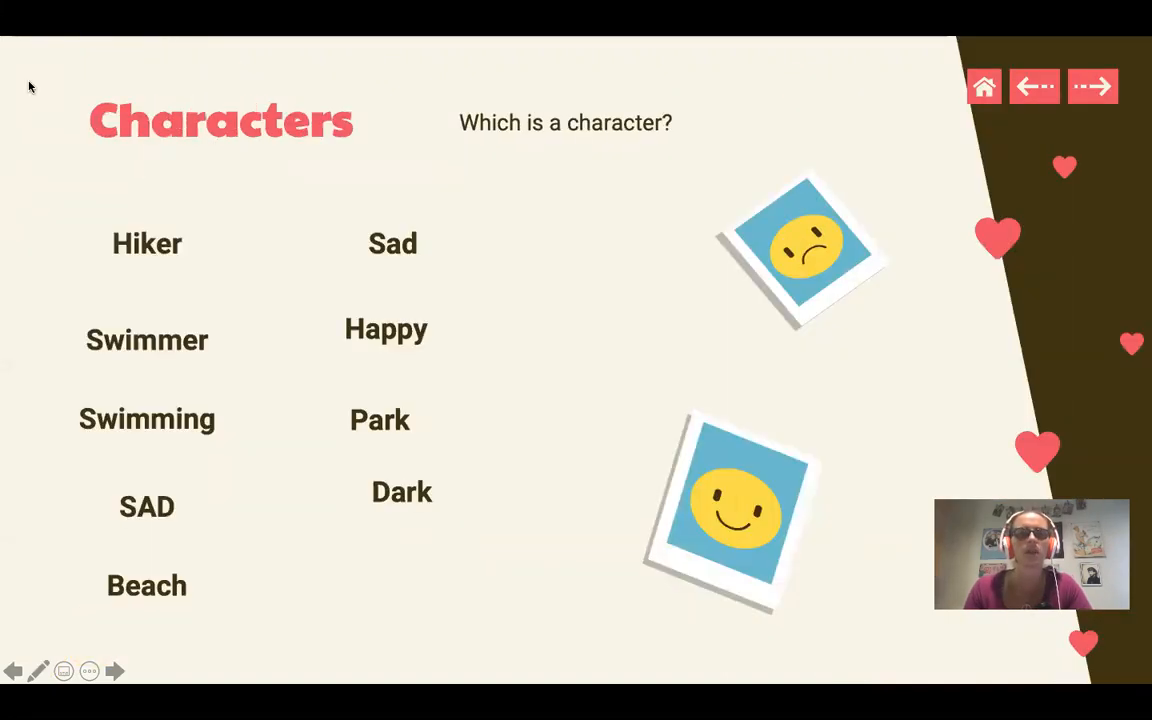
pyautogui.click(29, 87)
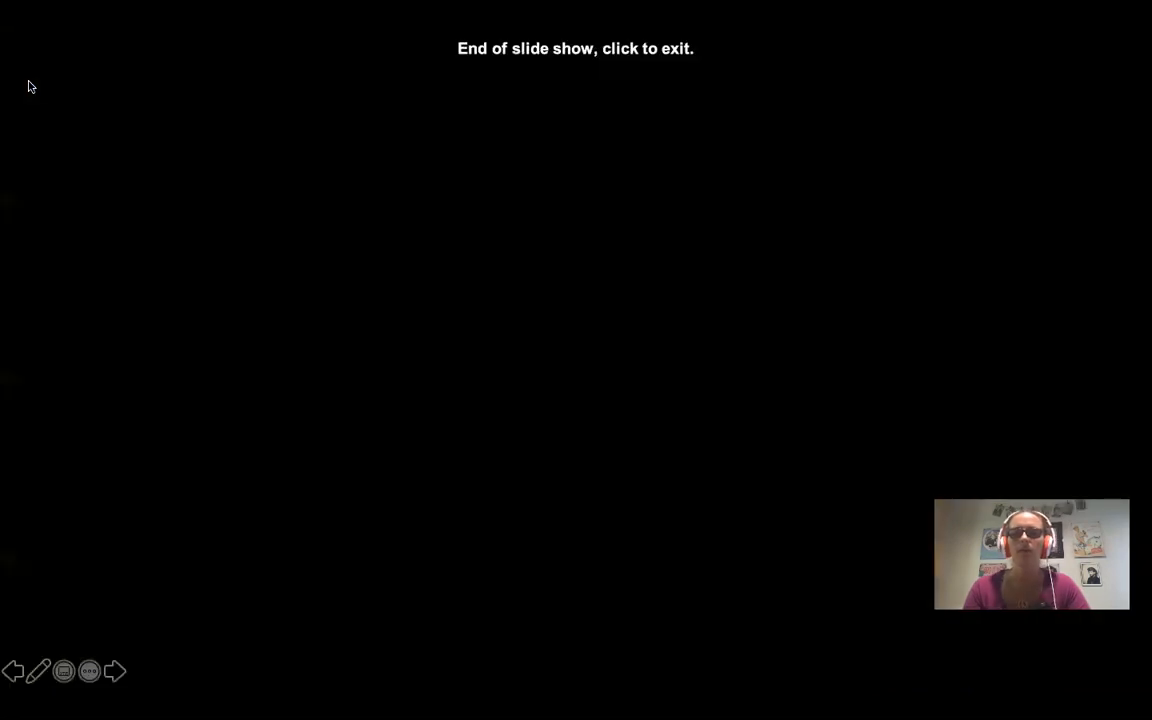
pyautogui.click(29, 87)
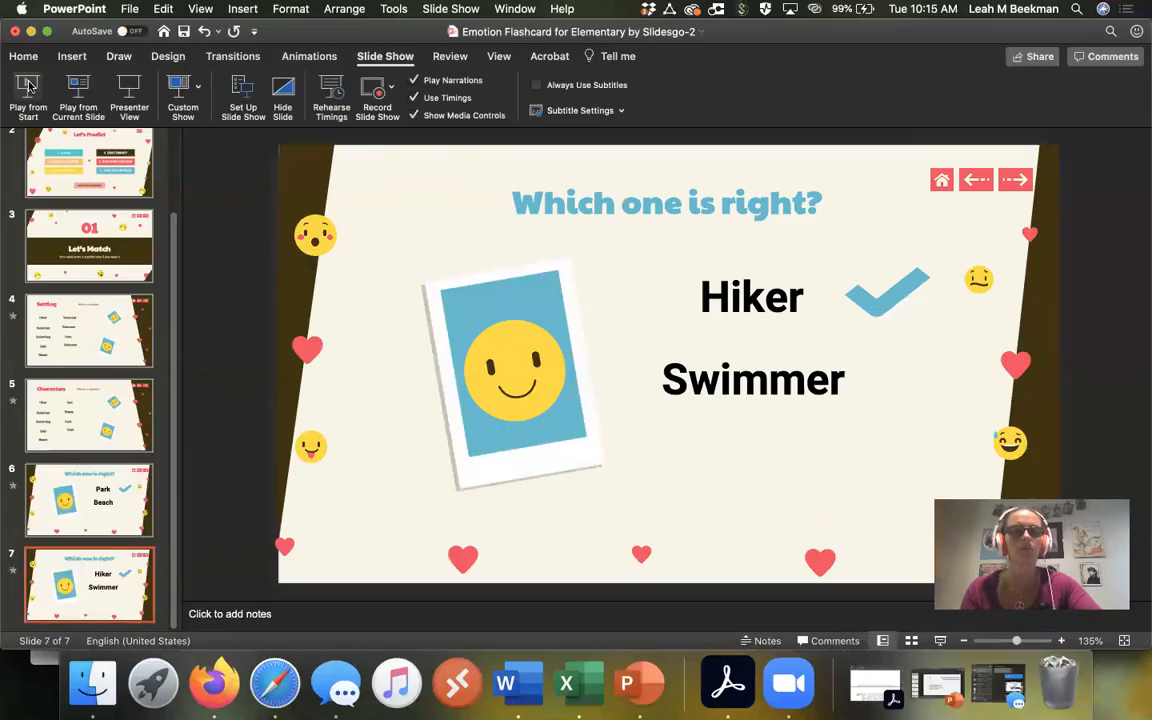